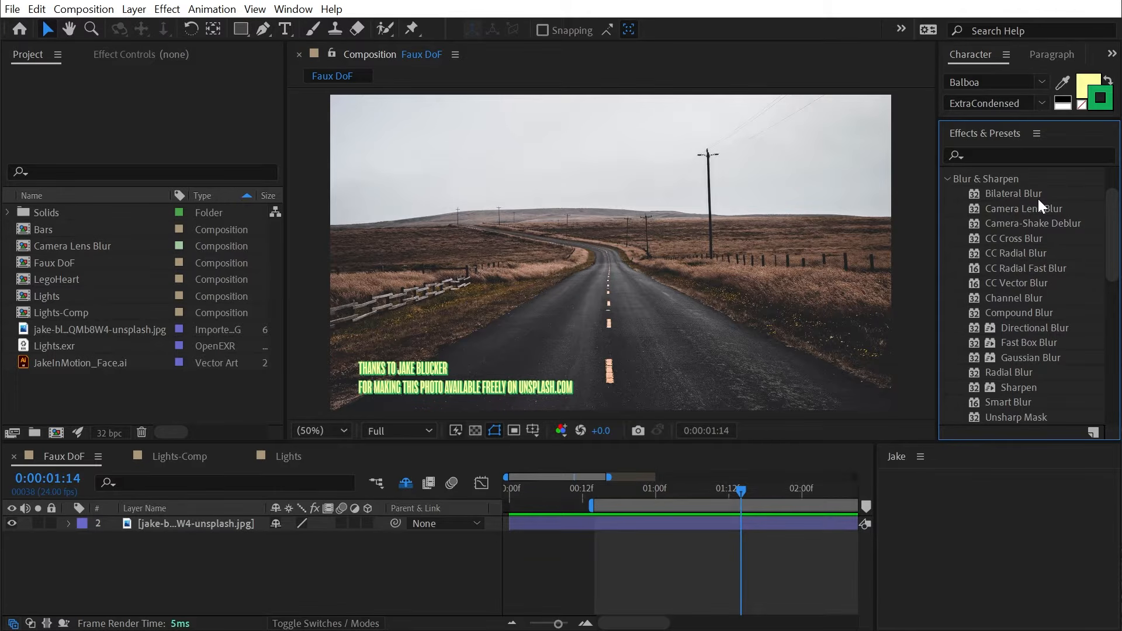
- Apply Camera Lens Blur directly to the road photo and inspect it zoomed in
drag(1026, 211, 663, 234)
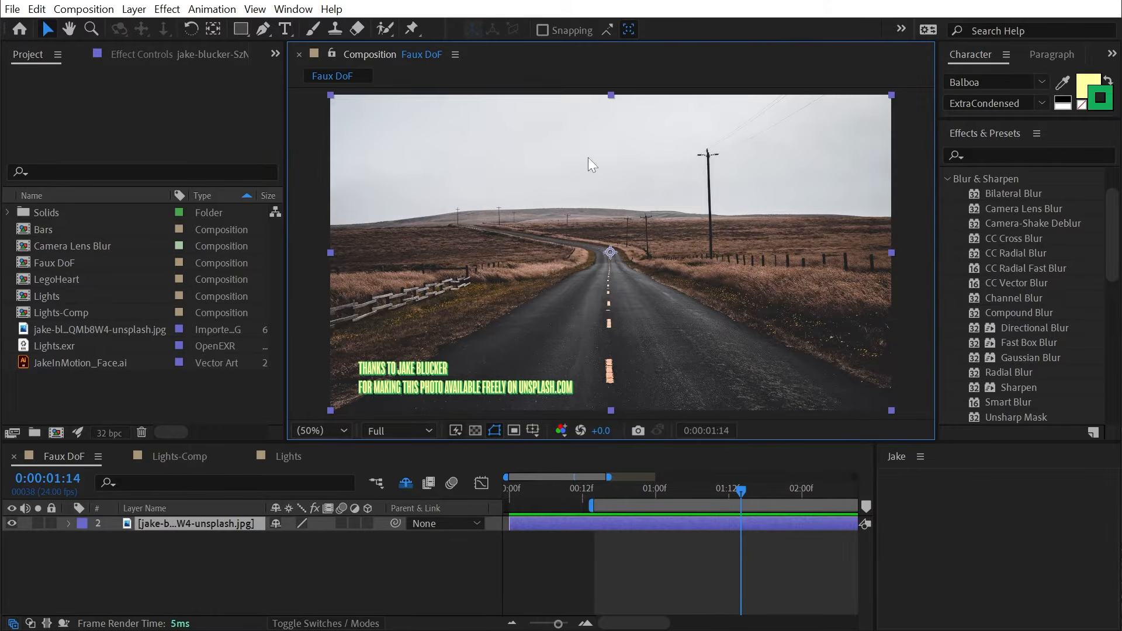
scroll(520, 201, up, 4)
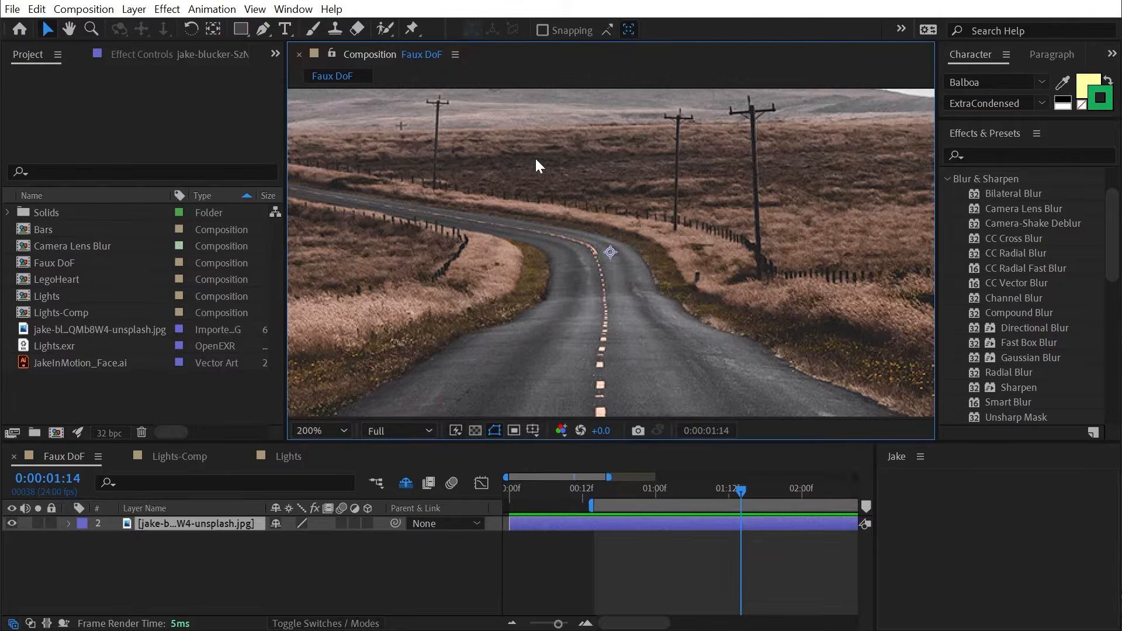
key(h)
drag(533, 163, 689, 426)
scroll(569, 174, down, 2)
key(v)
scroll(570, 174, down, 3)
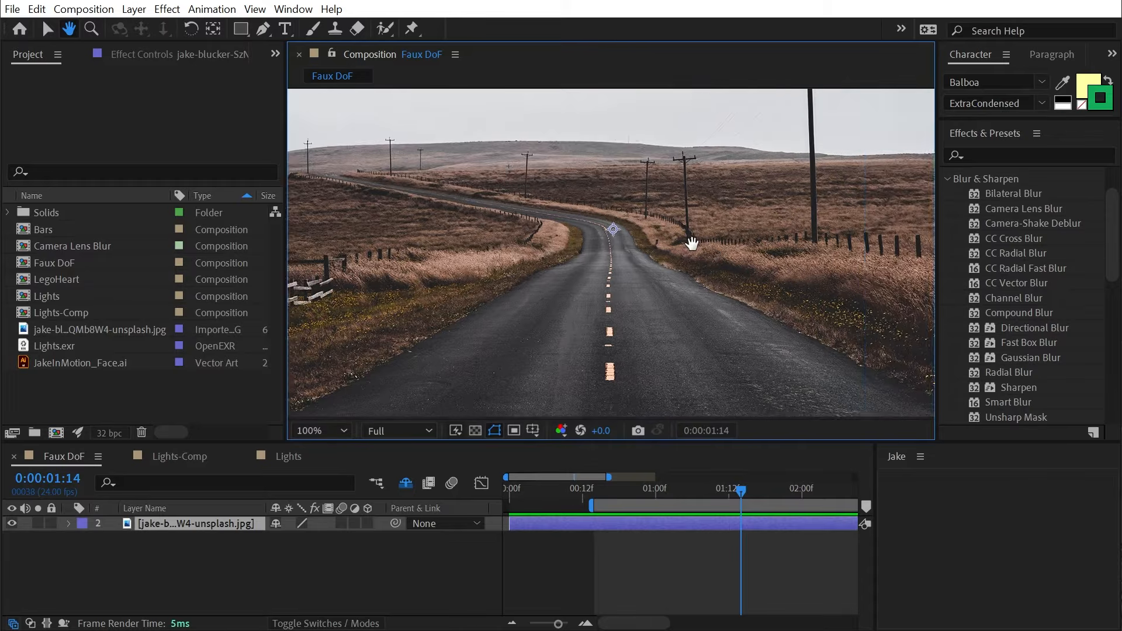
drag(677, 240, 697, 253)
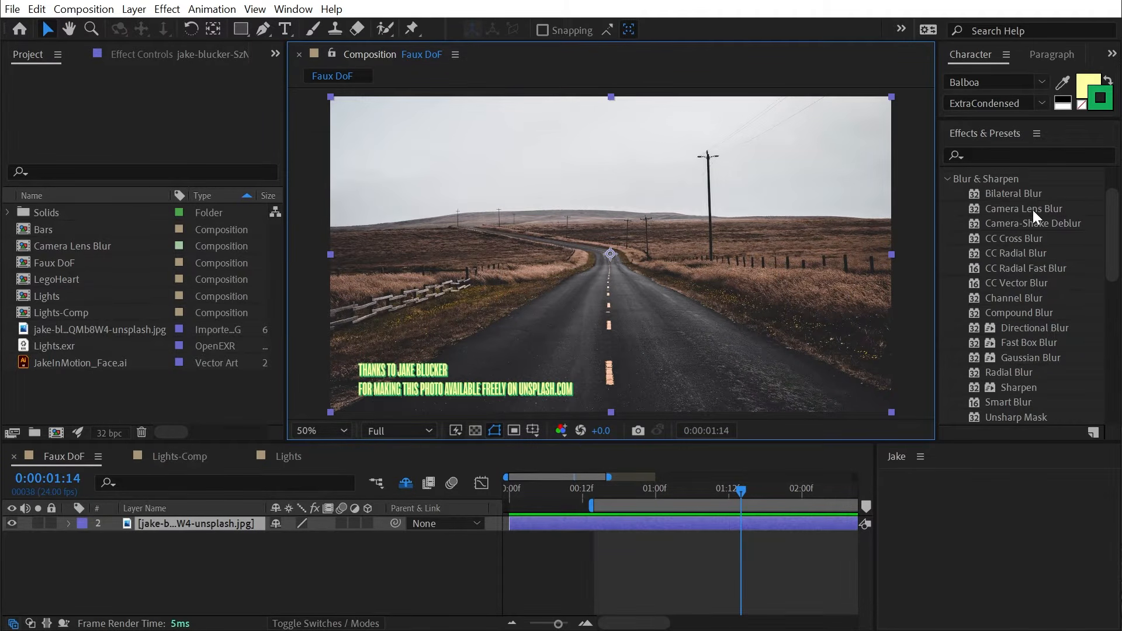
- Add an adjustment layer named DoF carrying Camera Lens Blur at radius 5.0, viewed at 100%
click(133, 10)
mouse_move(138, 27)
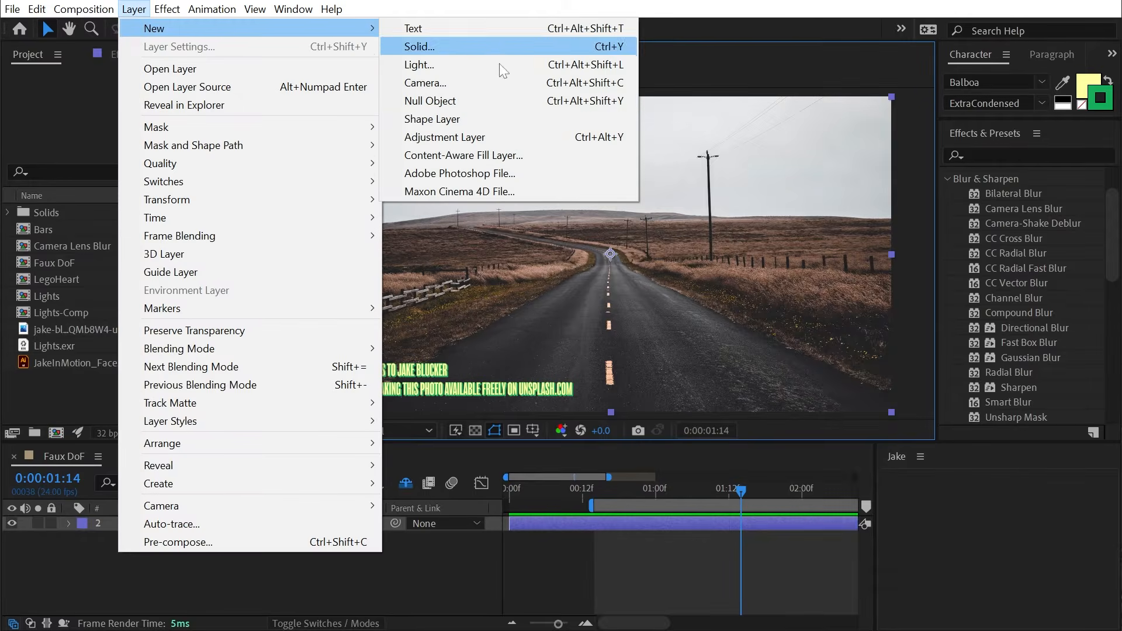
click(499, 136)
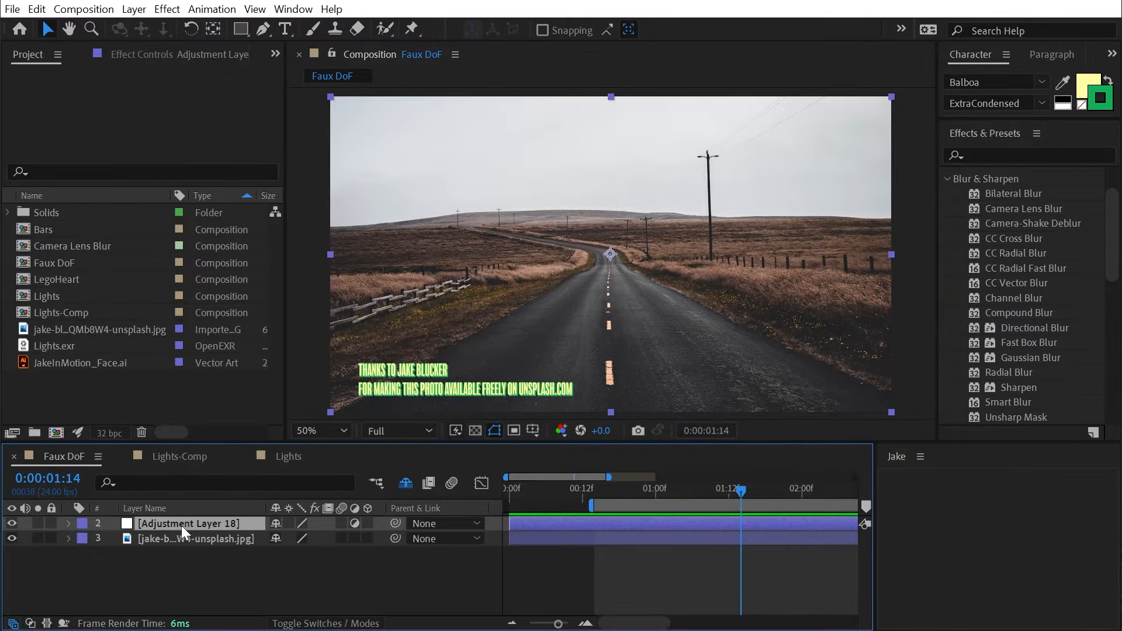
key(Return)
text(DoF)
key(Return)
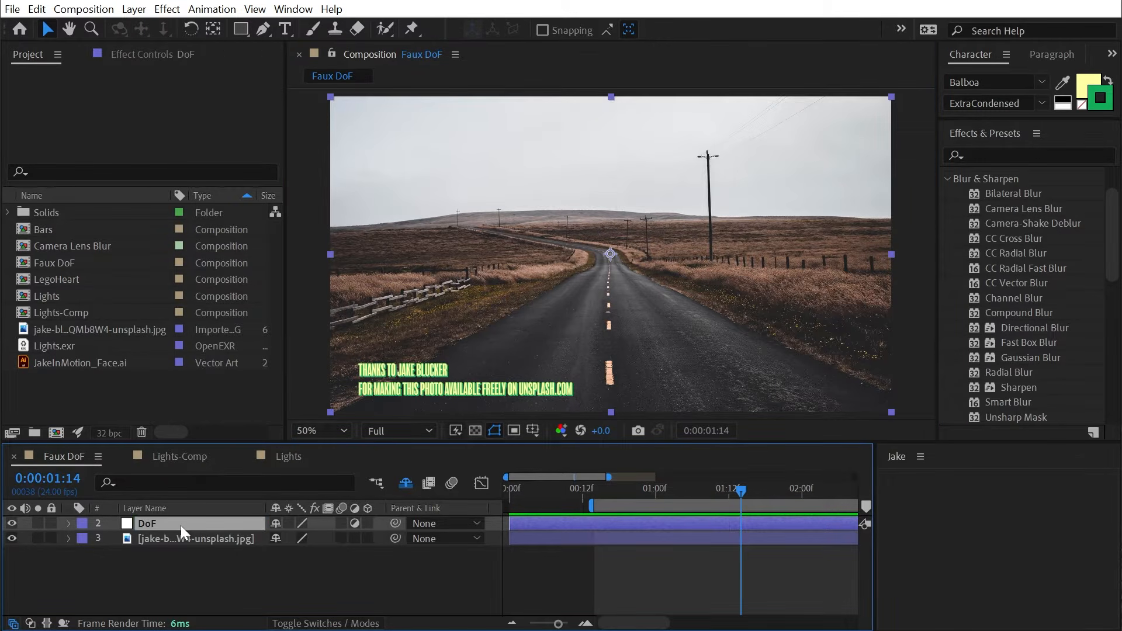
double_click(1035, 209)
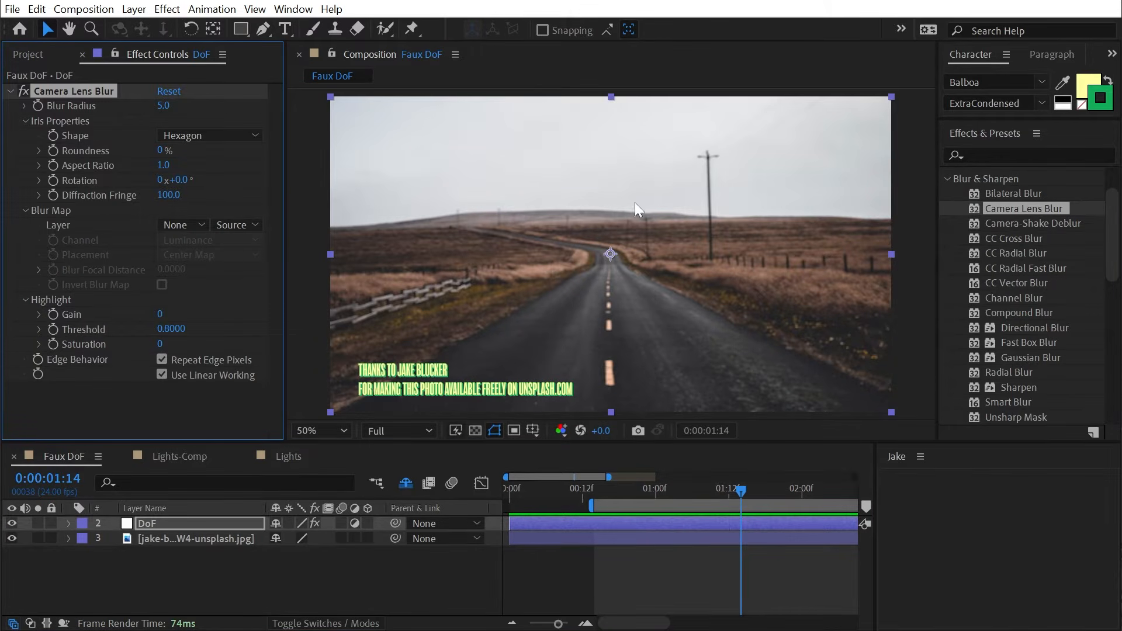
key(slash)
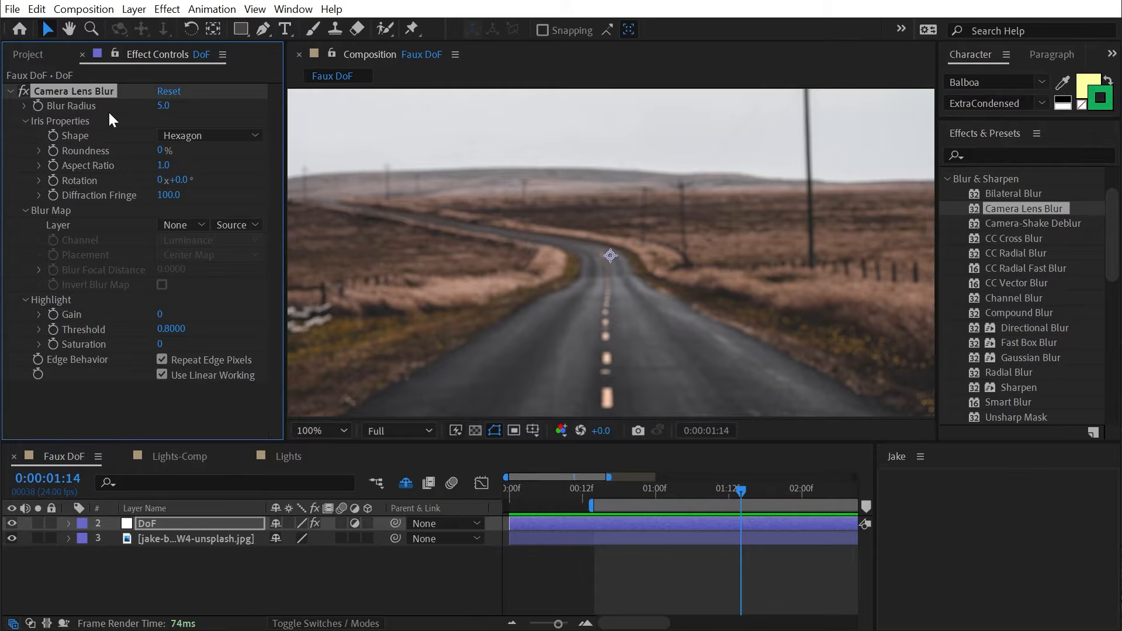
- Raise the DoF layer's Camera Lens Blur radius to 14.0, checking the road close up
drag(164, 110, 174, 110)
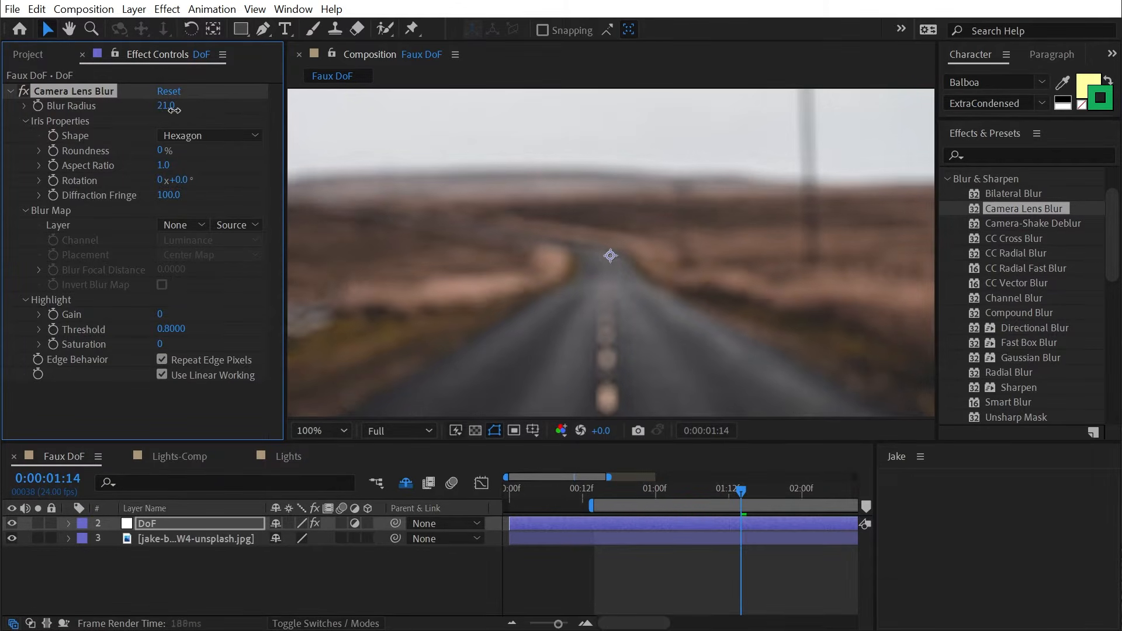
key(h)
drag(609, 354, 588, 188)
scroll(587, 189, up, 2)
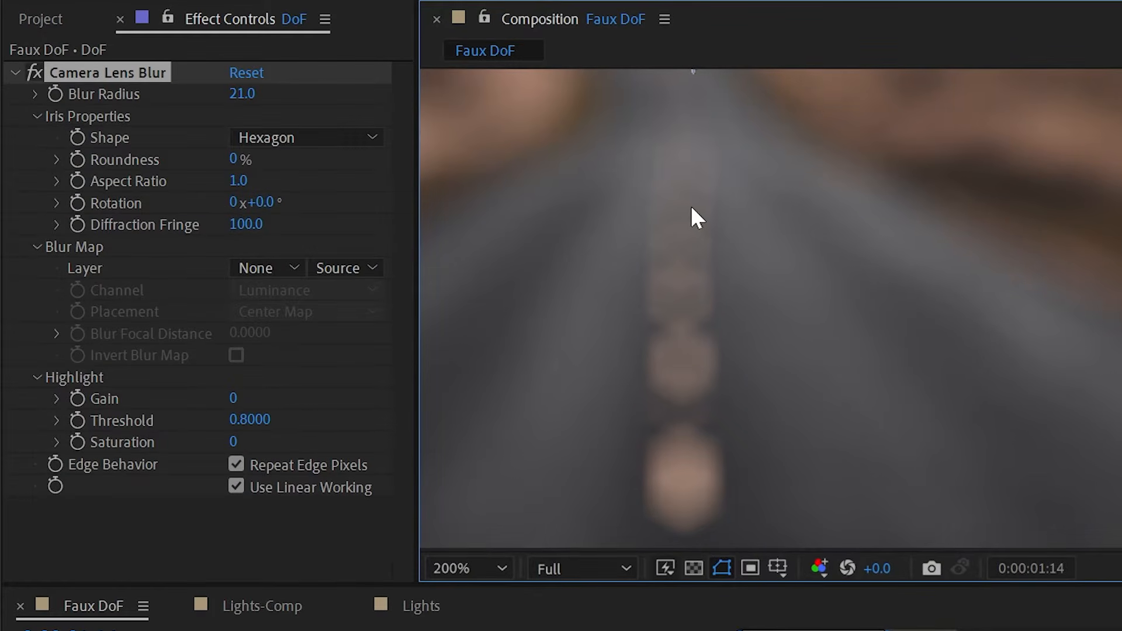
drag(240, 92, 206, 85)
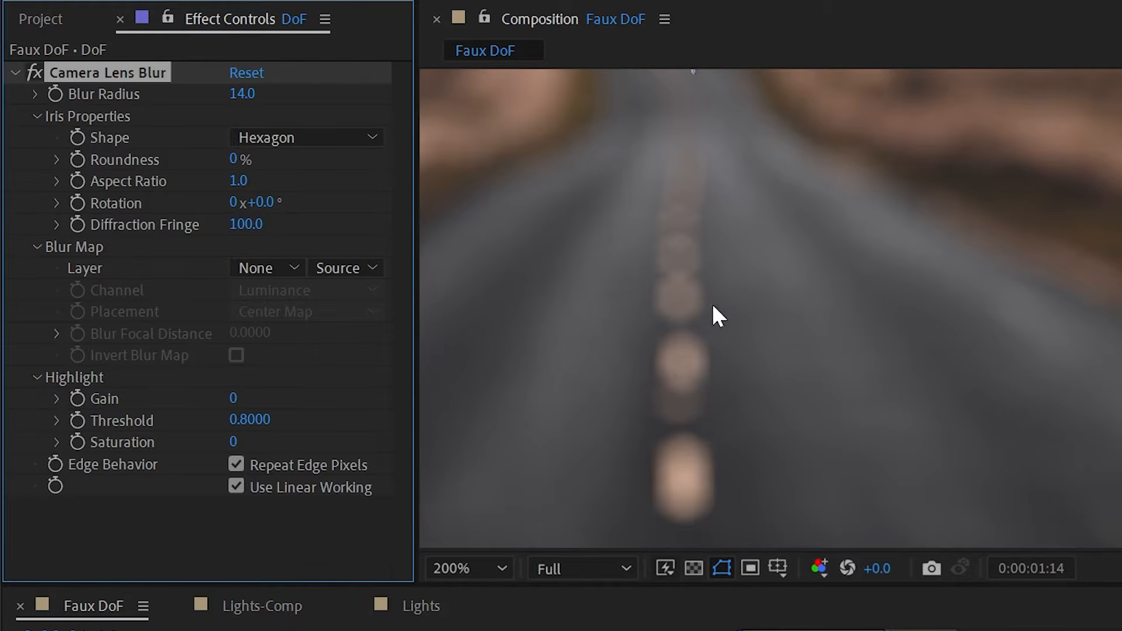
- Try the Triangle and then the Decagon iris shapes for the lens blur
click(274, 138)
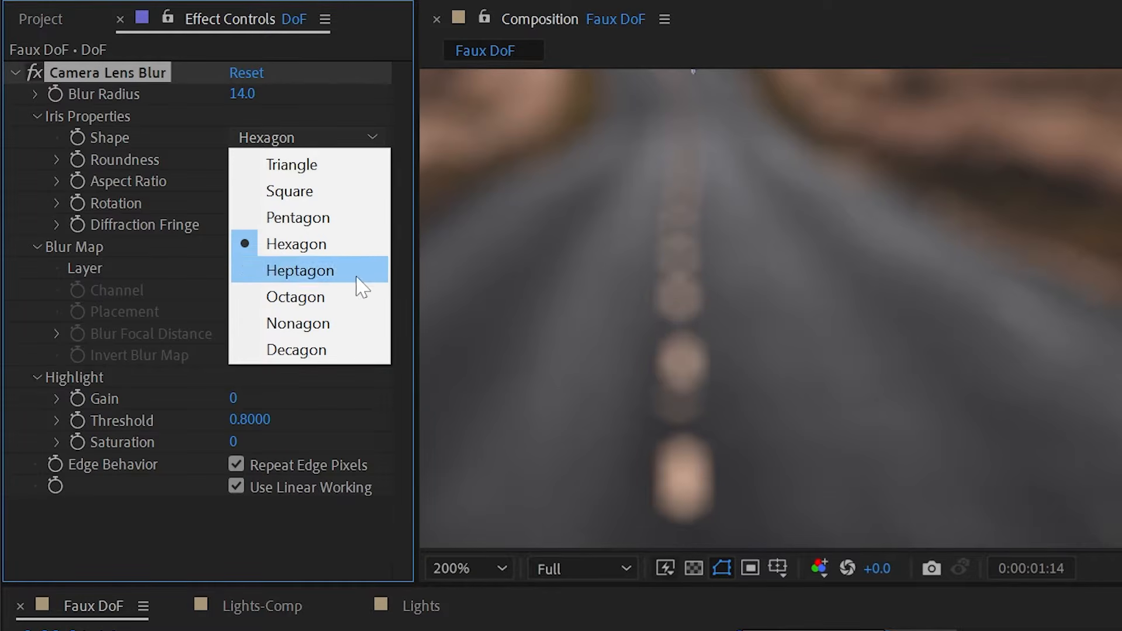
click(304, 171)
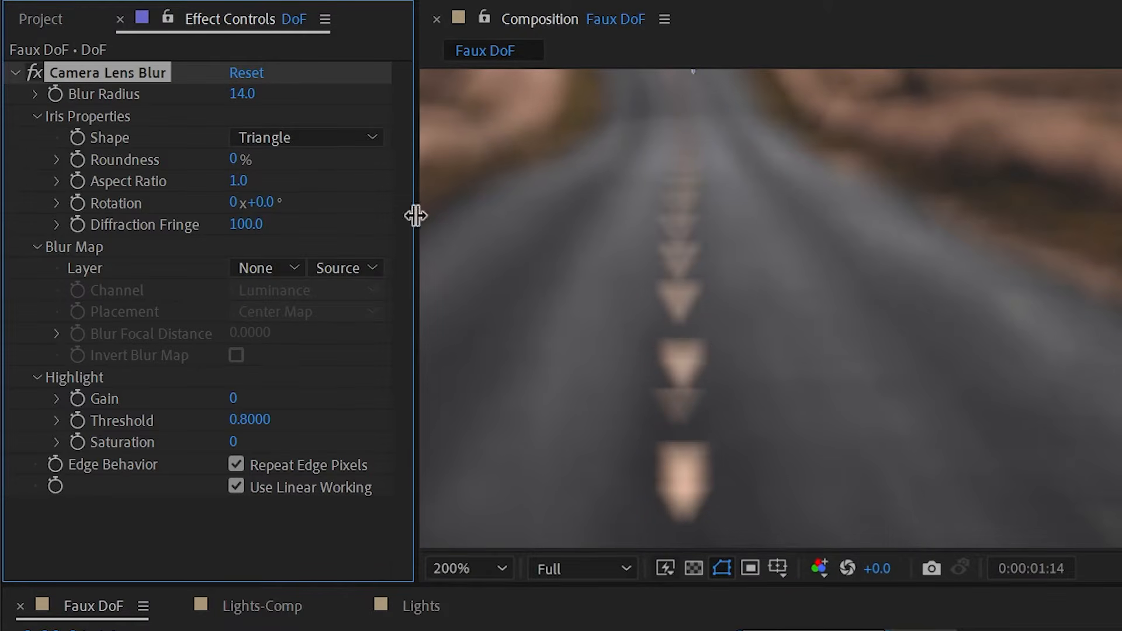
click(339, 140)
click(305, 351)
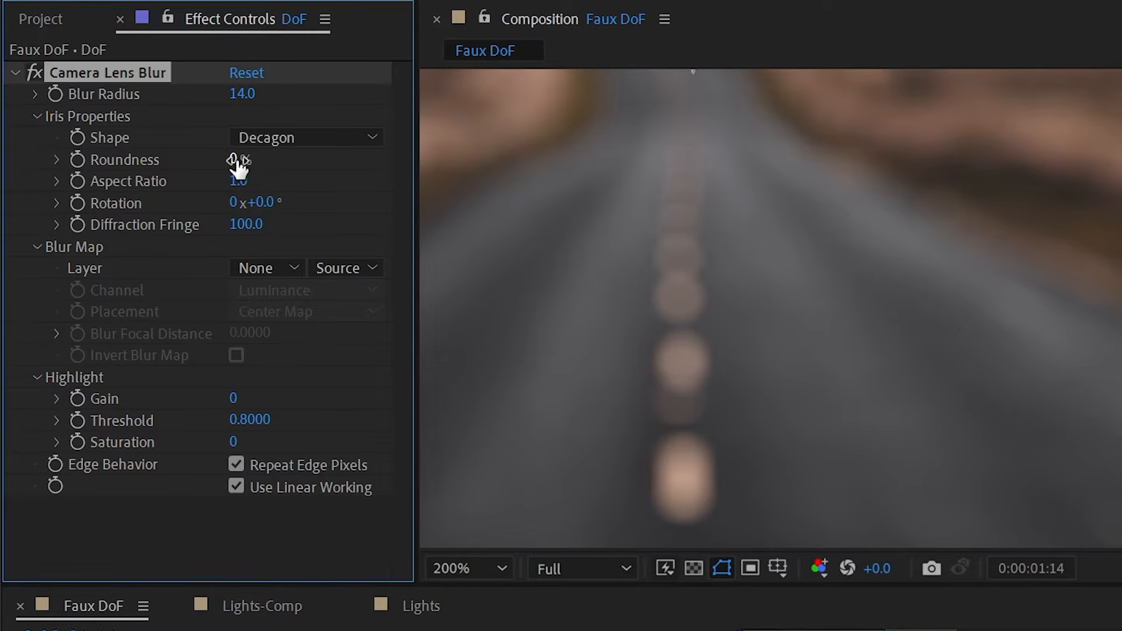
- Set iris Roundness to 100% and switch the iris Shape back to Triangle
drag(237, 161, 399, 195)
click(350, 141)
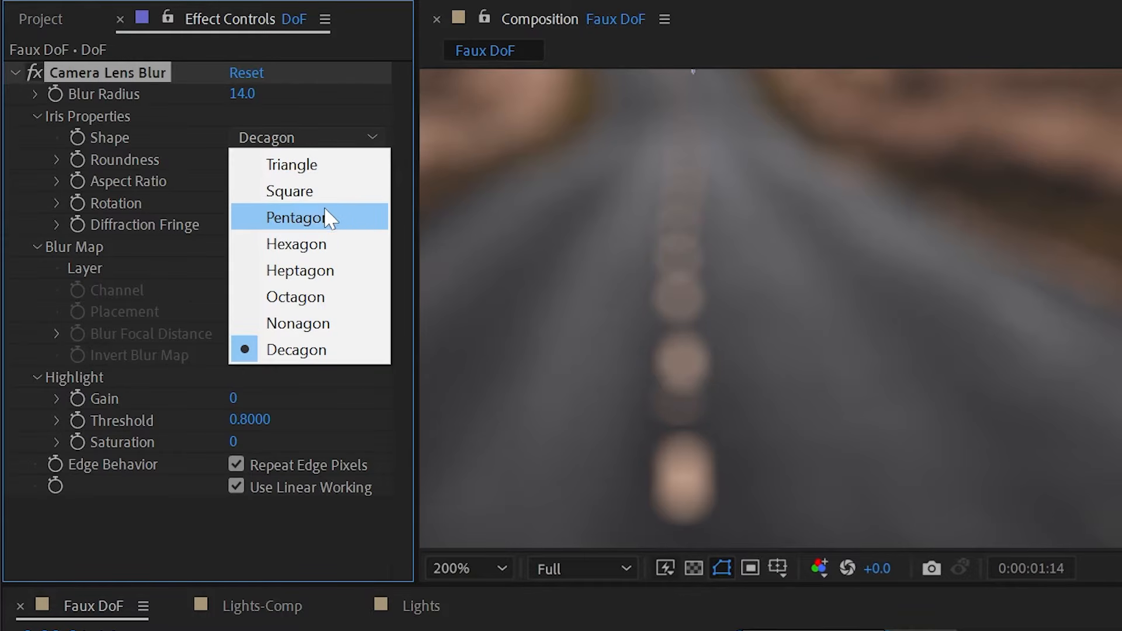
click(191, 180)
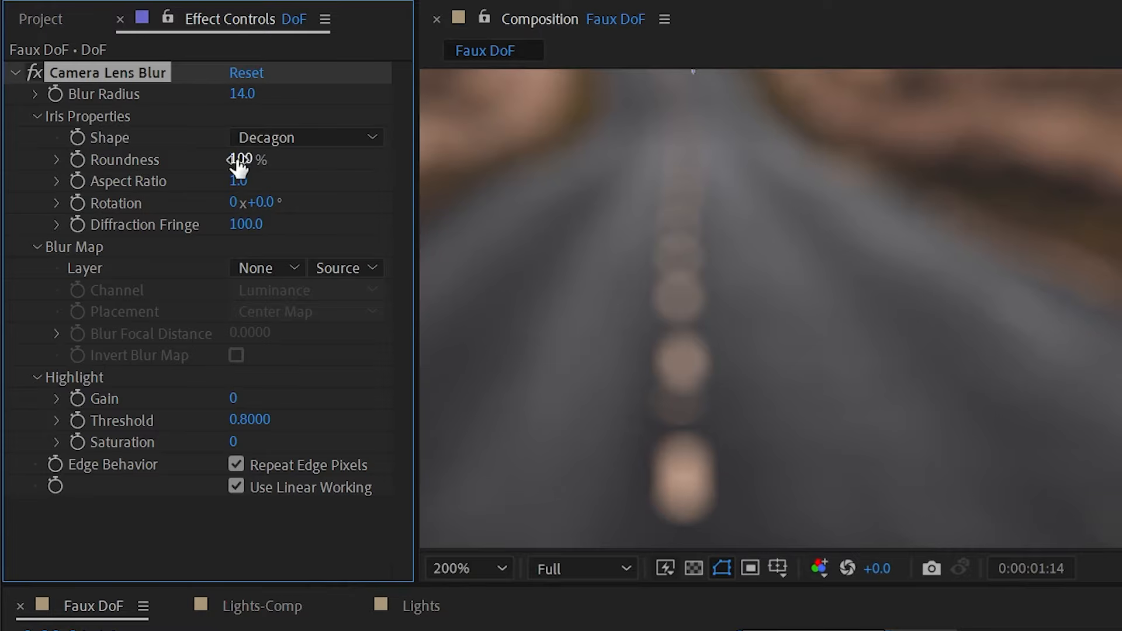
click(315, 140)
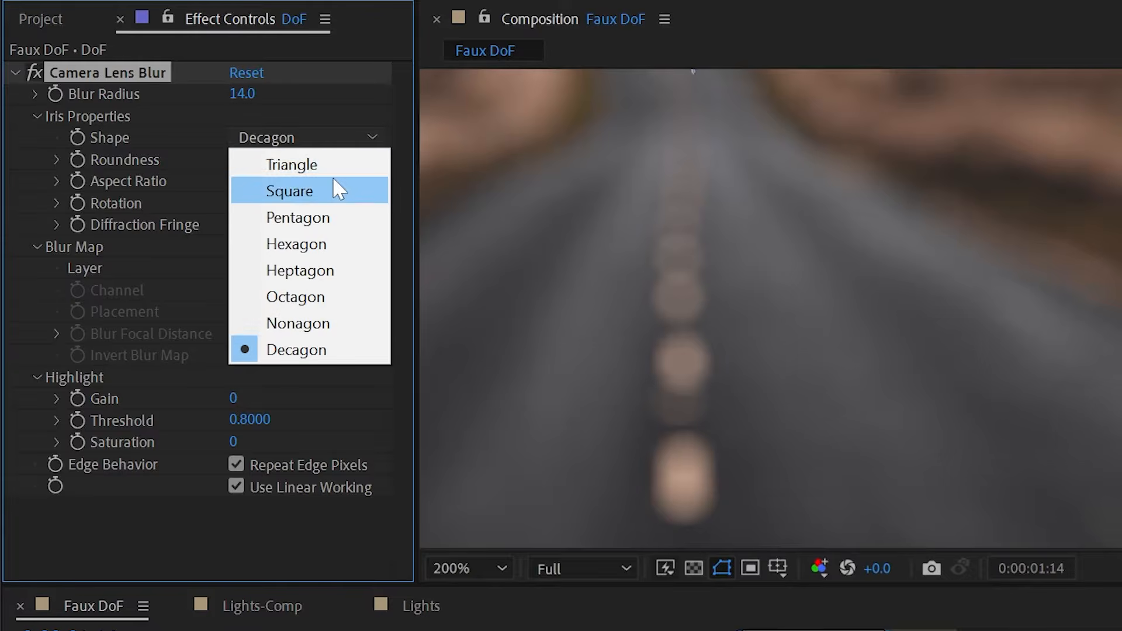
click(330, 166)
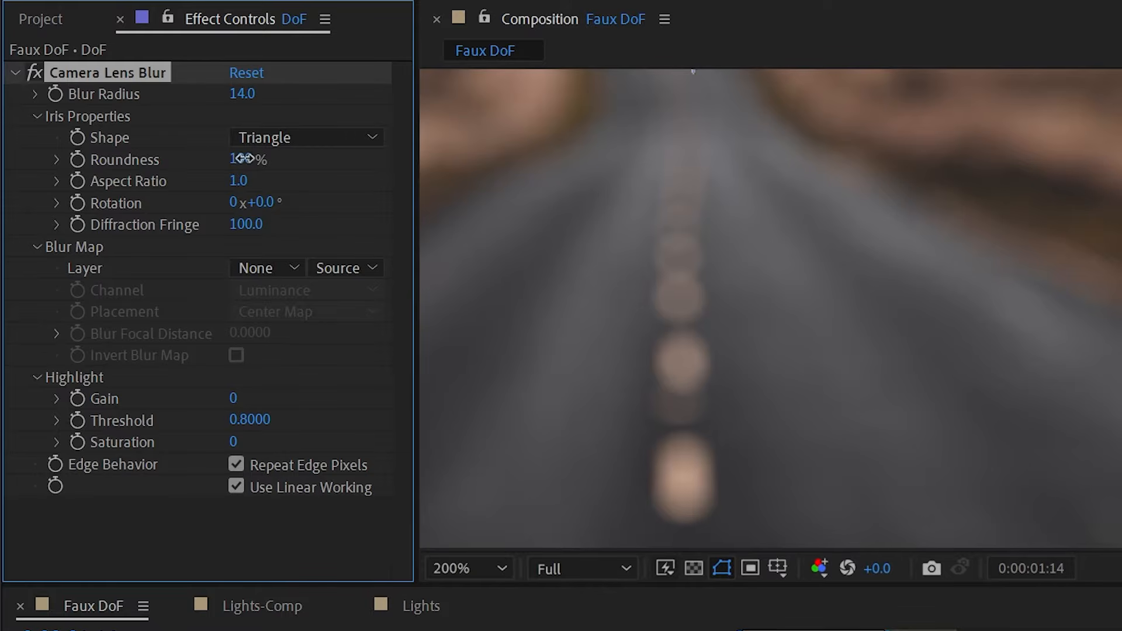
drag(240, 159, 318, 193)
- Adjust iris aspect ratio and rotation, and set Diffraction Fringe to 226, then 500
drag(243, 183, 327, 181)
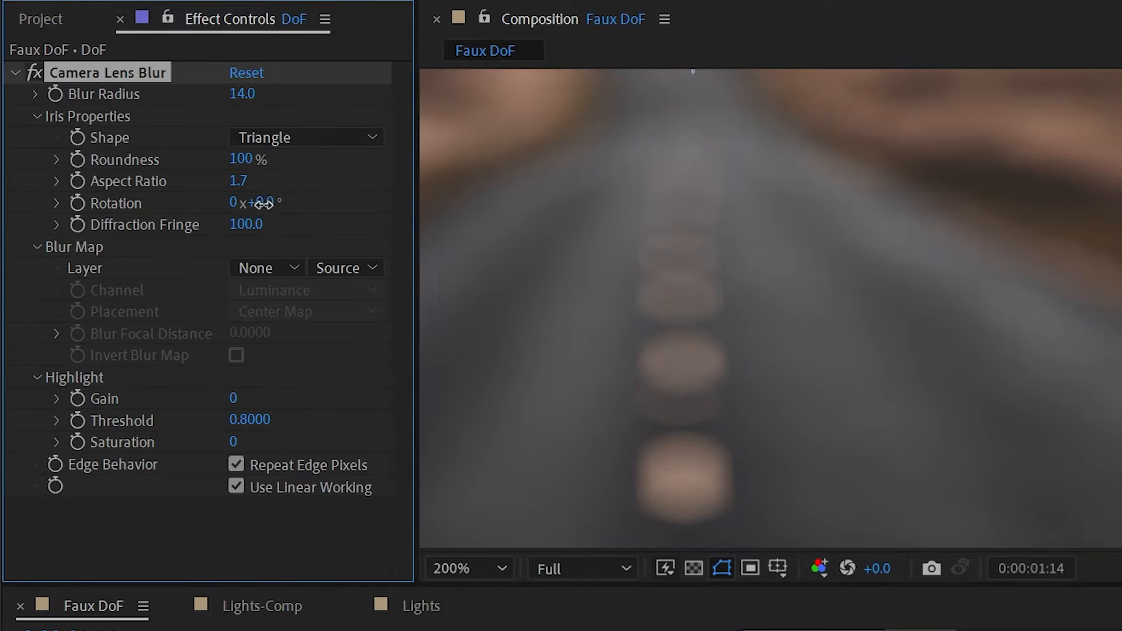
drag(253, 201, 207, 194)
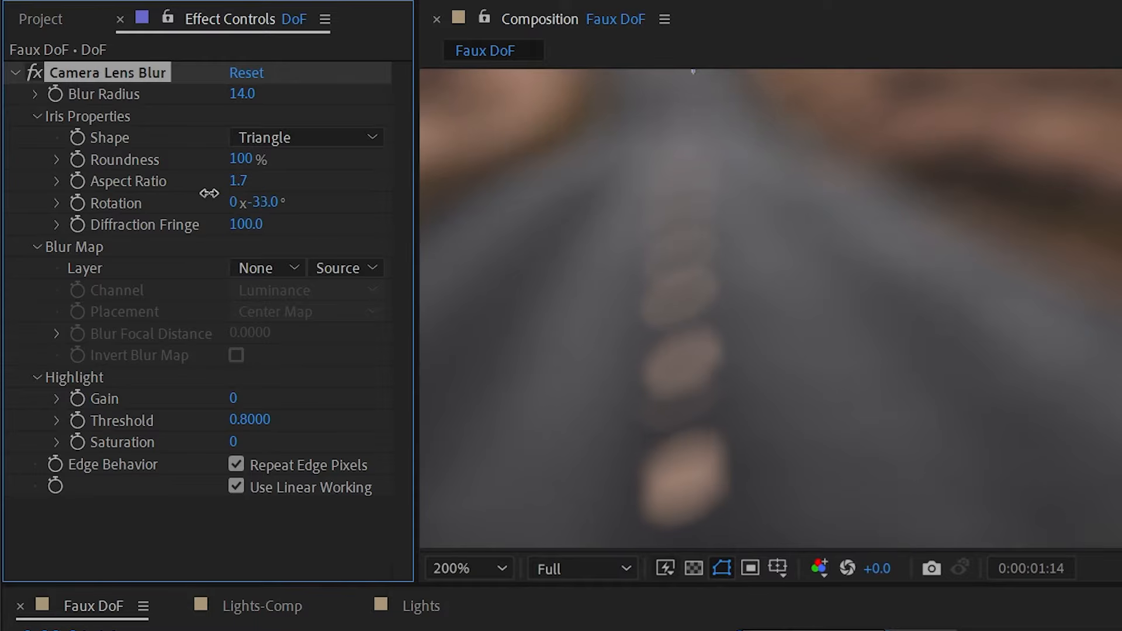
click(243, 226)
text(226)
key(Return)
drag(422, 214, 926, 219)
- Try Diffraction Fringe values 100, 0 and roughly 462 on a magnified bokeh shape
scroll(665, 240, up, 3)
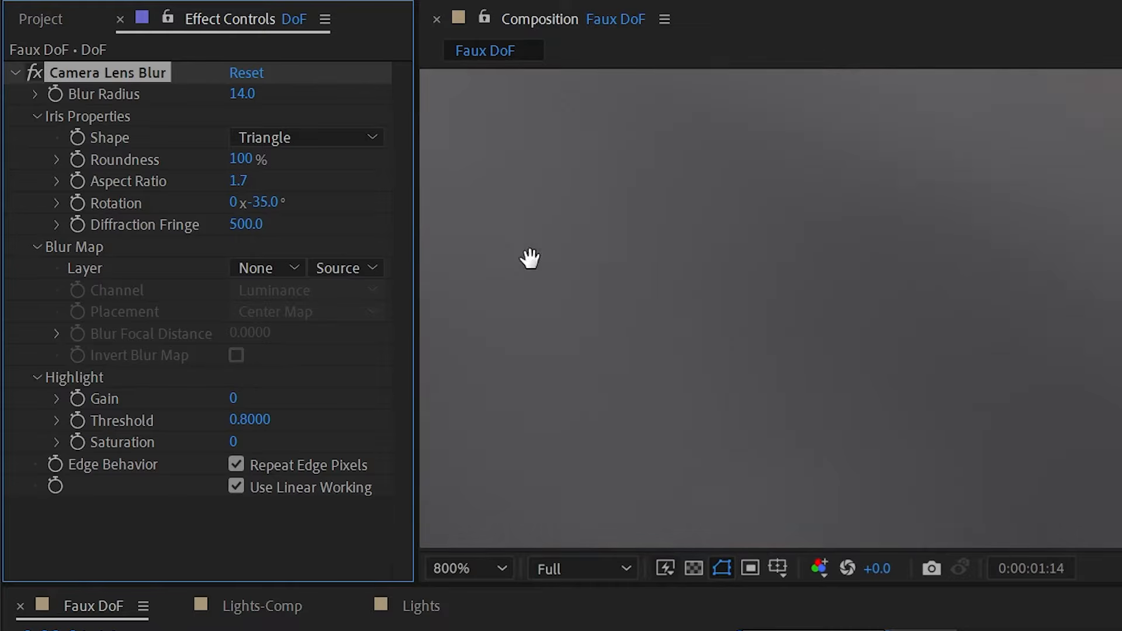
drag(528, 258, 565, 294)
click(244, 226)
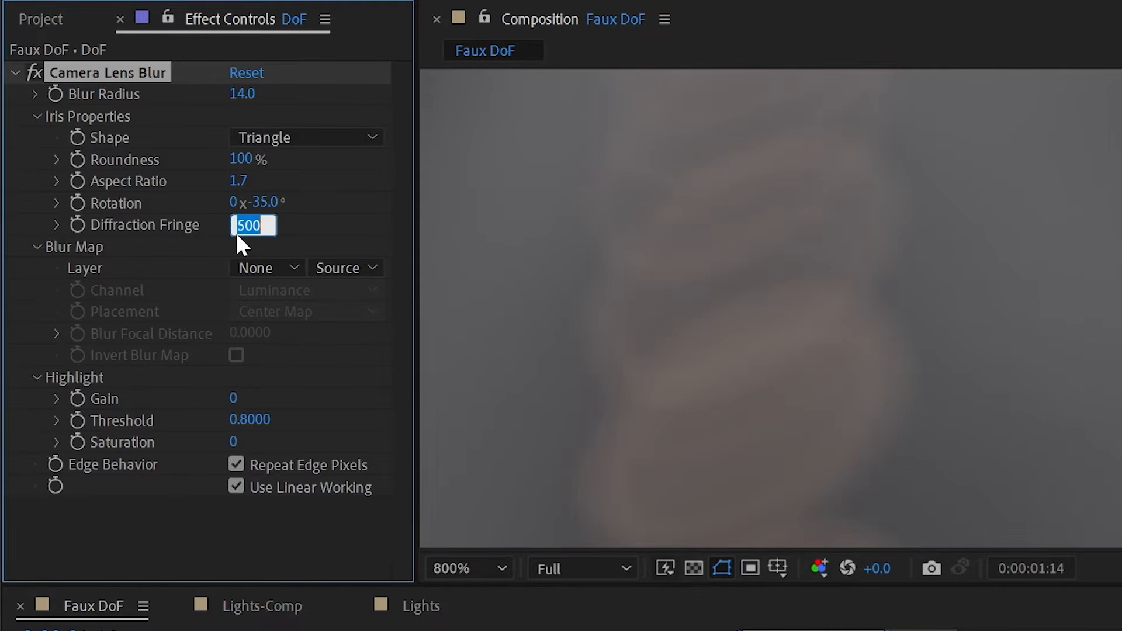
text(100)
key(Return)
drag(236, 228, 1084, 228)
click(240, 225)
text(0)
key(Return)
drag(239, 227, 403, 248)
- Set iris Rotation to 0 and Aspect Ratio to 0.6
scroll(888, 251, down, 4)
click(257, 202)
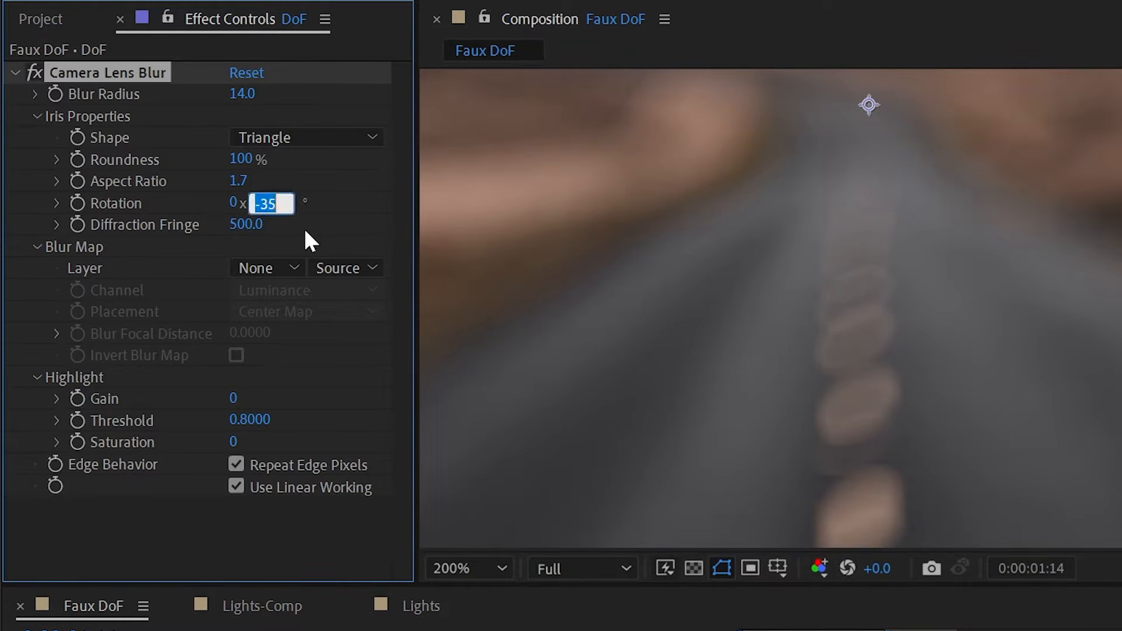
text(0)
key(Return)
click(237, 181)
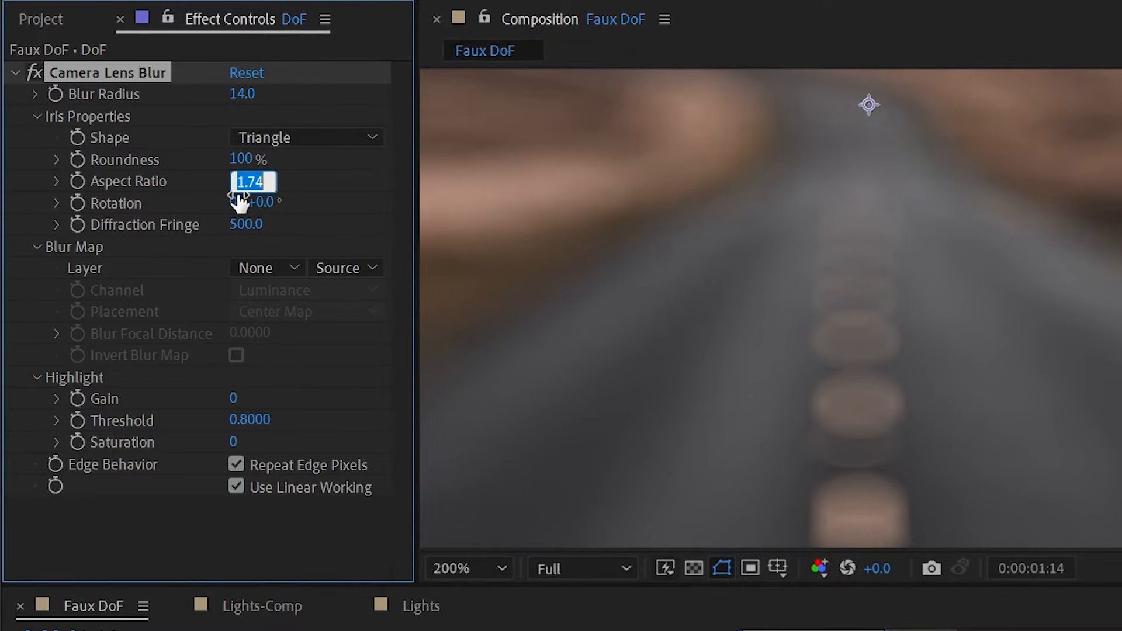
text(0.6)
key(Return)
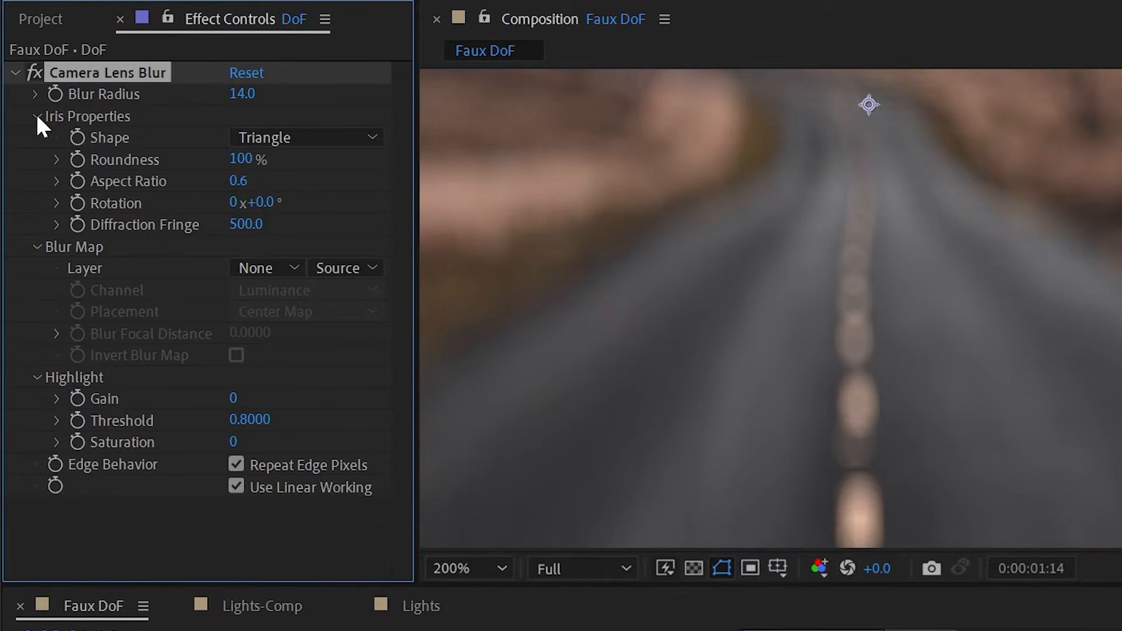
- Collapse Iris Properties and zoom out to show the whole road photo
click(36, 115)
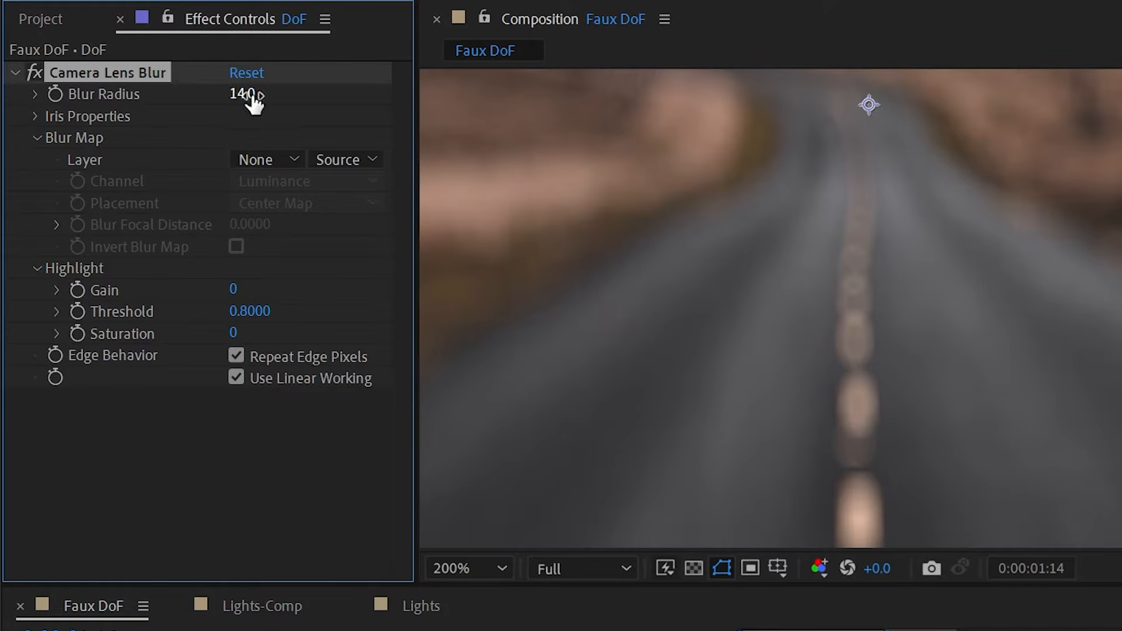
scroll(810, 220, down, 1)
scroll(897, 290, down, 2)
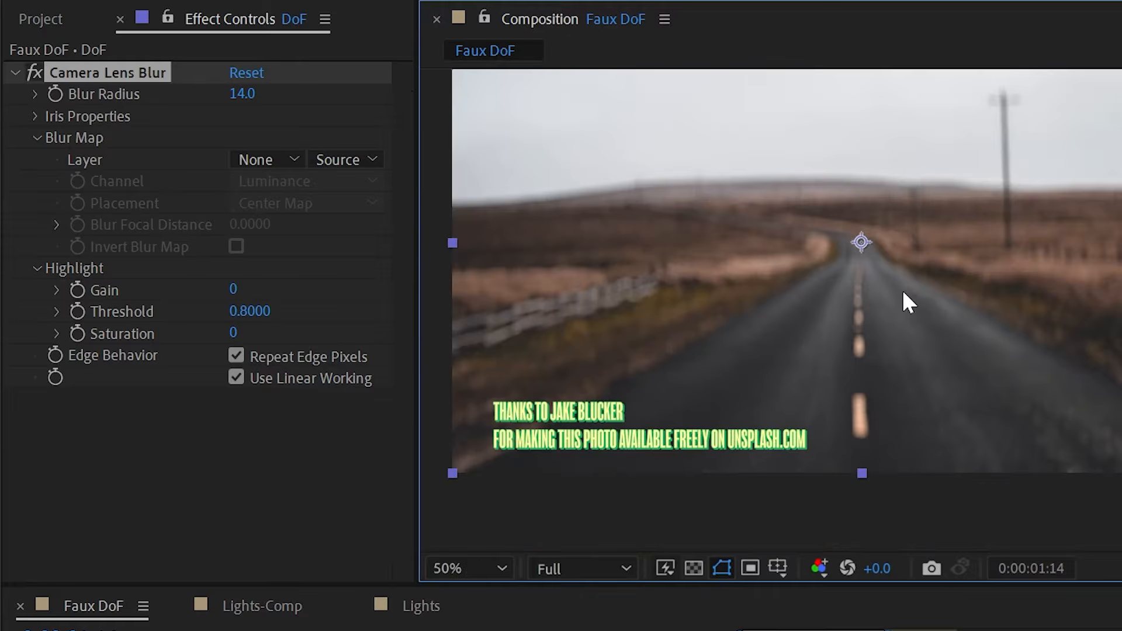
drag(921, 238, 921, 281)
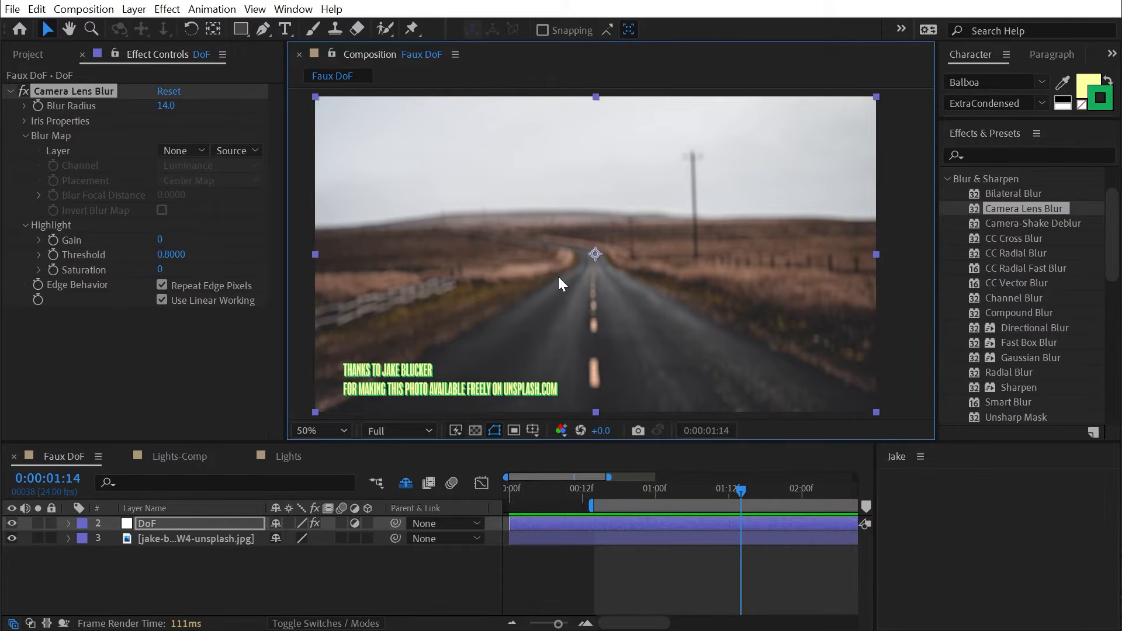
- Duplicate DoF as DoF 2, hide the original, and remove Camera Lens Blur from DoF 2
click(525, 526)
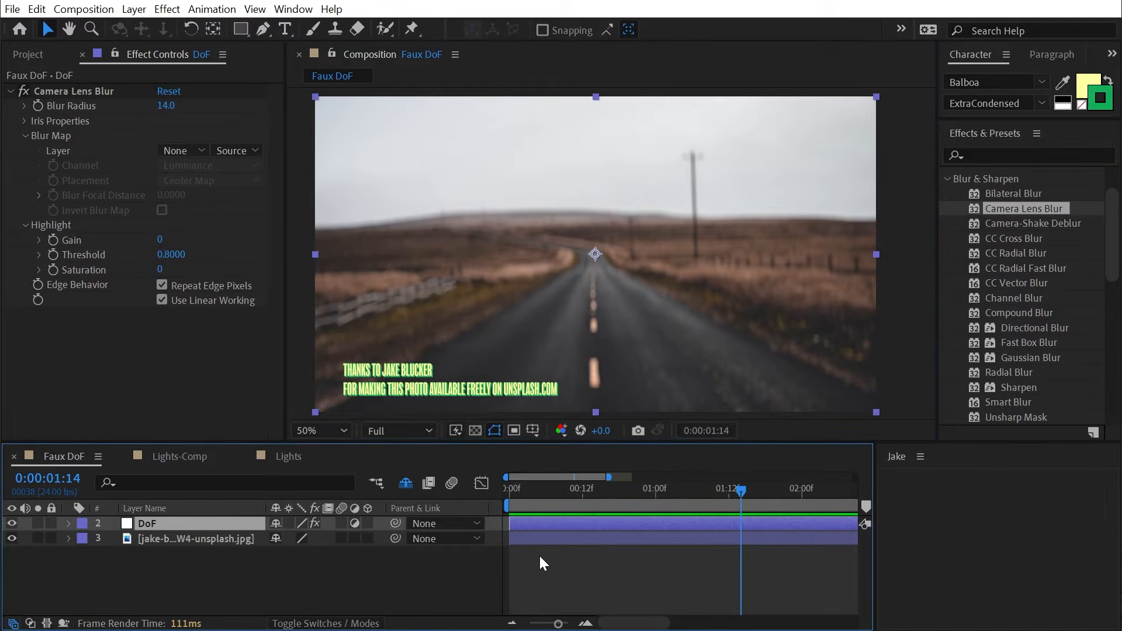
key(ctrl+d)
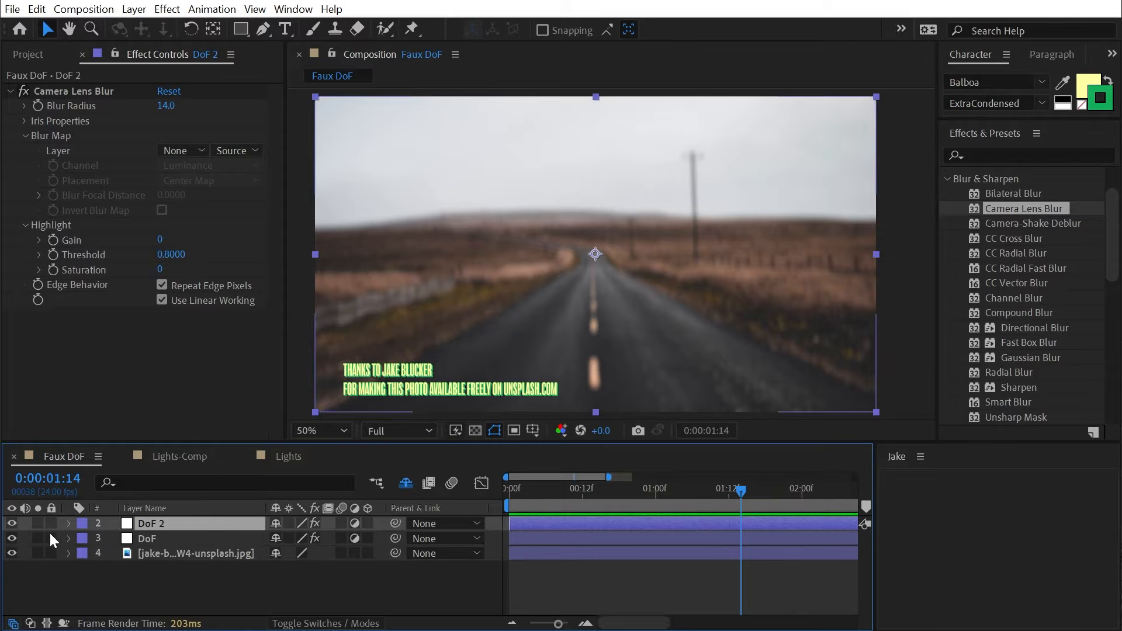
click(12, 538)
click(89, 90)
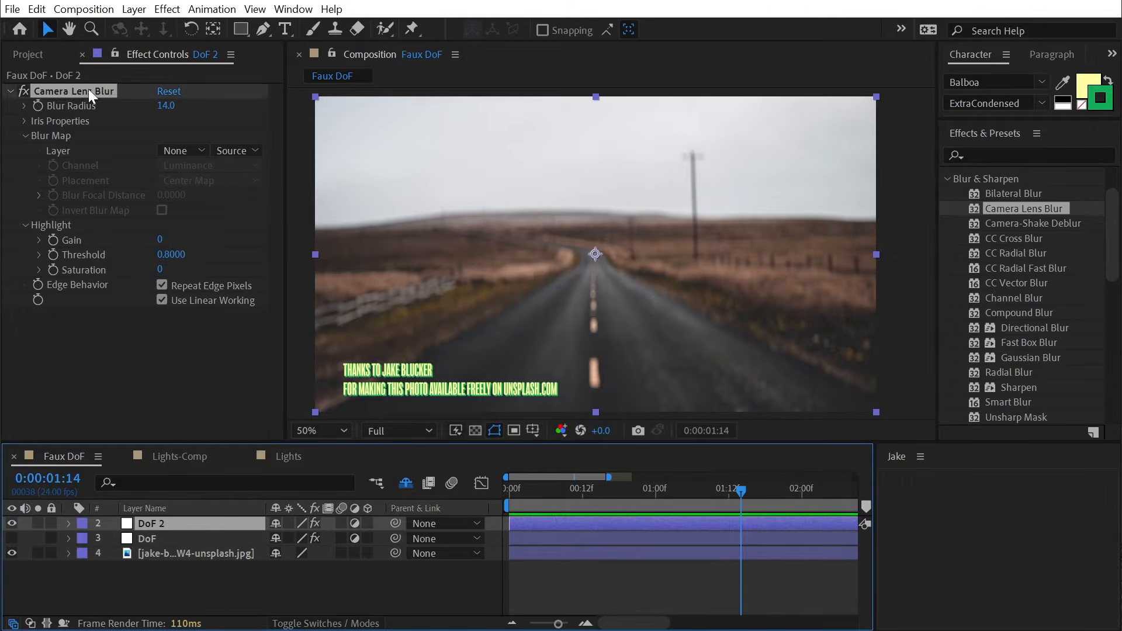
key(Delete)
- Apply Fast Box Blur to DoF 2 and settle its Blur Radius at 6.0
click(1018, 158)
text(fast)
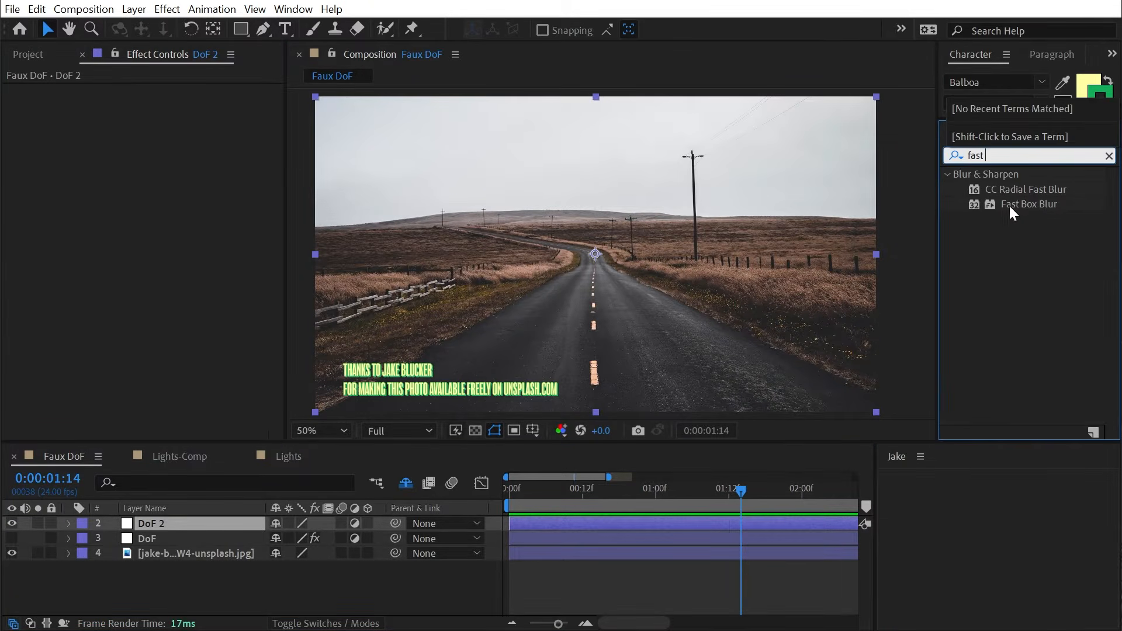
drag(1008, 205, 185, 226)
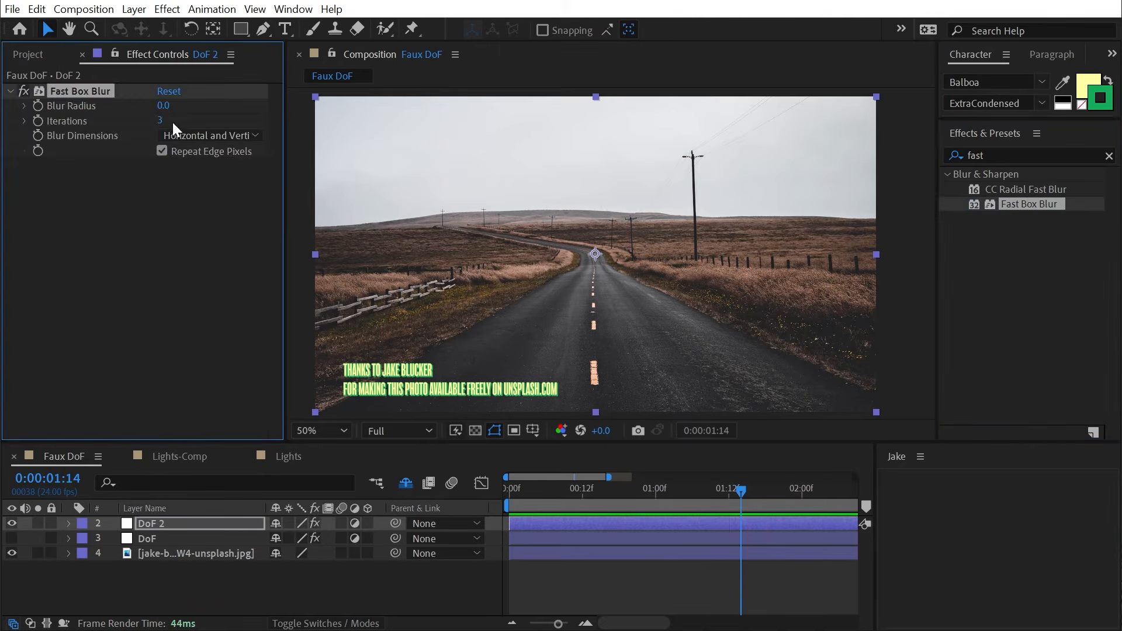
drag(163, 106, 176, 106)
scroll(587, 303, up, 3)
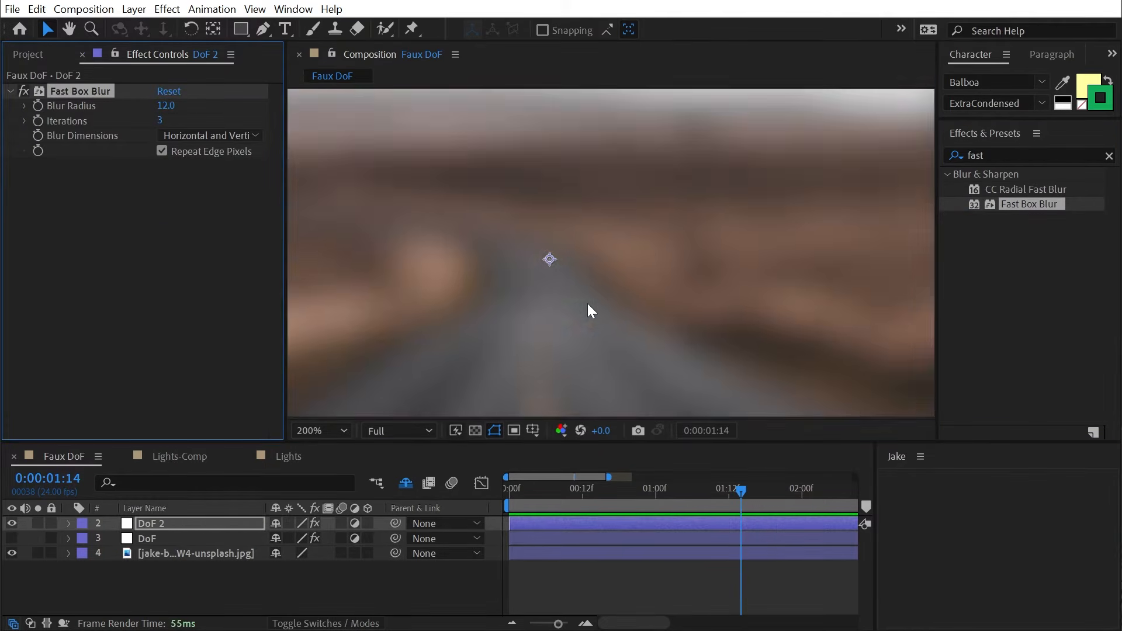
drag(587, 303, 599, 239)
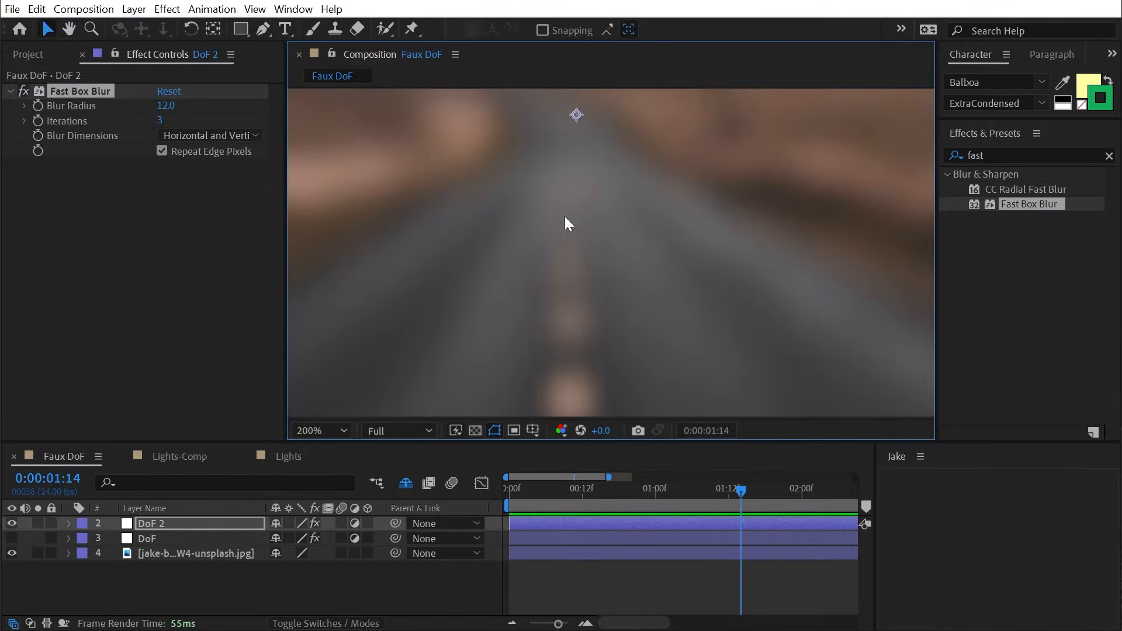
drag(166, 106, 157, 108)
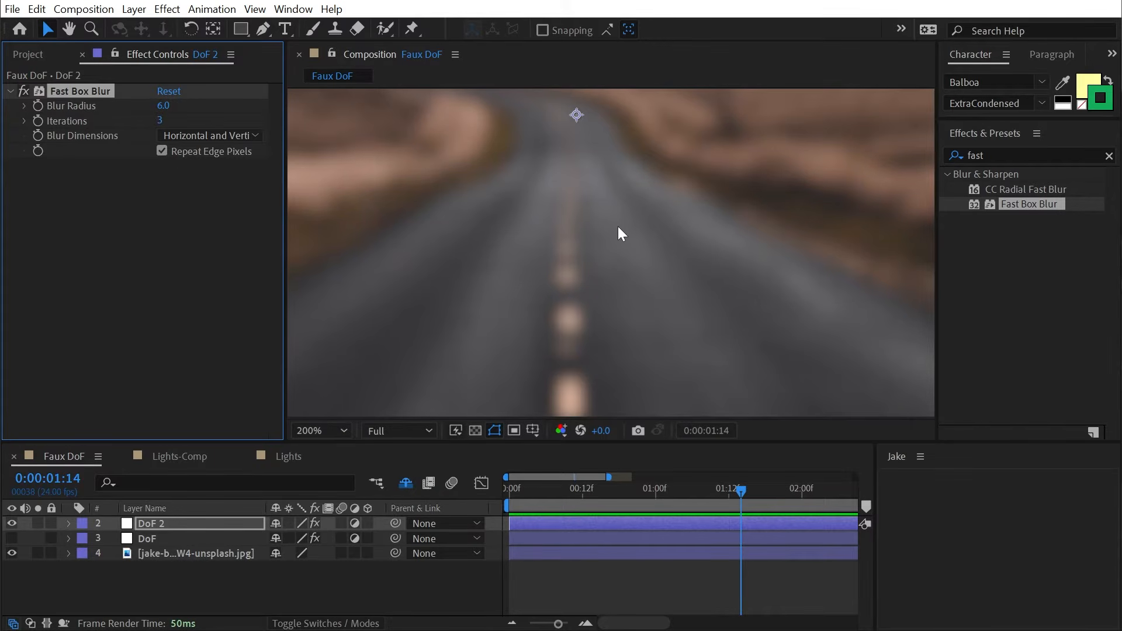
key(comma)
key(comma)
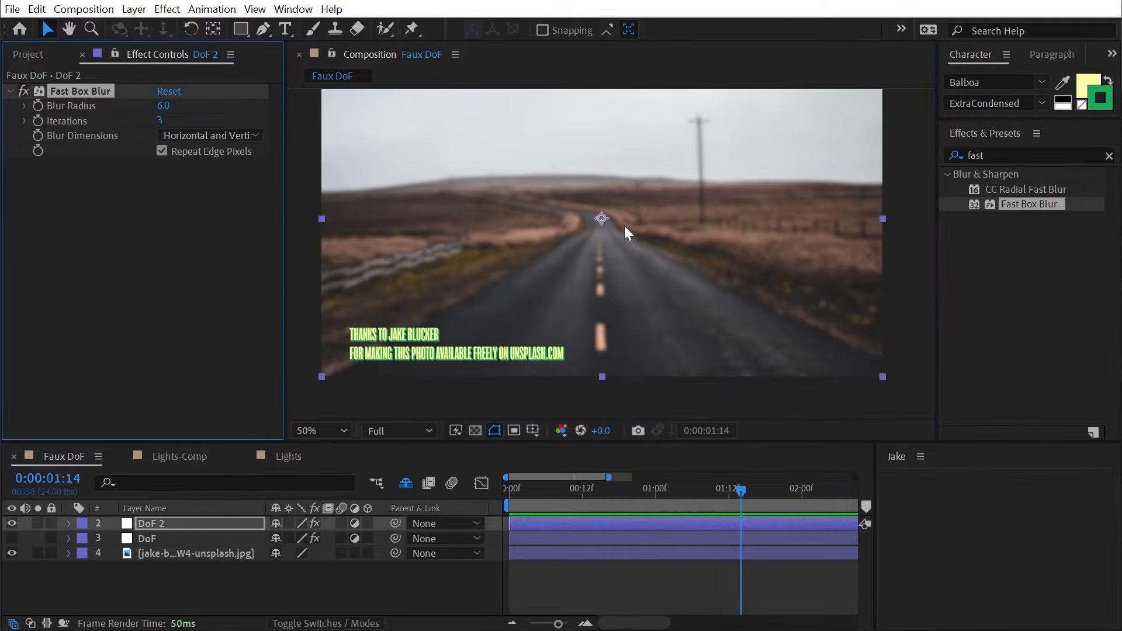
key(h)
drag(626, 232, 664, 213)
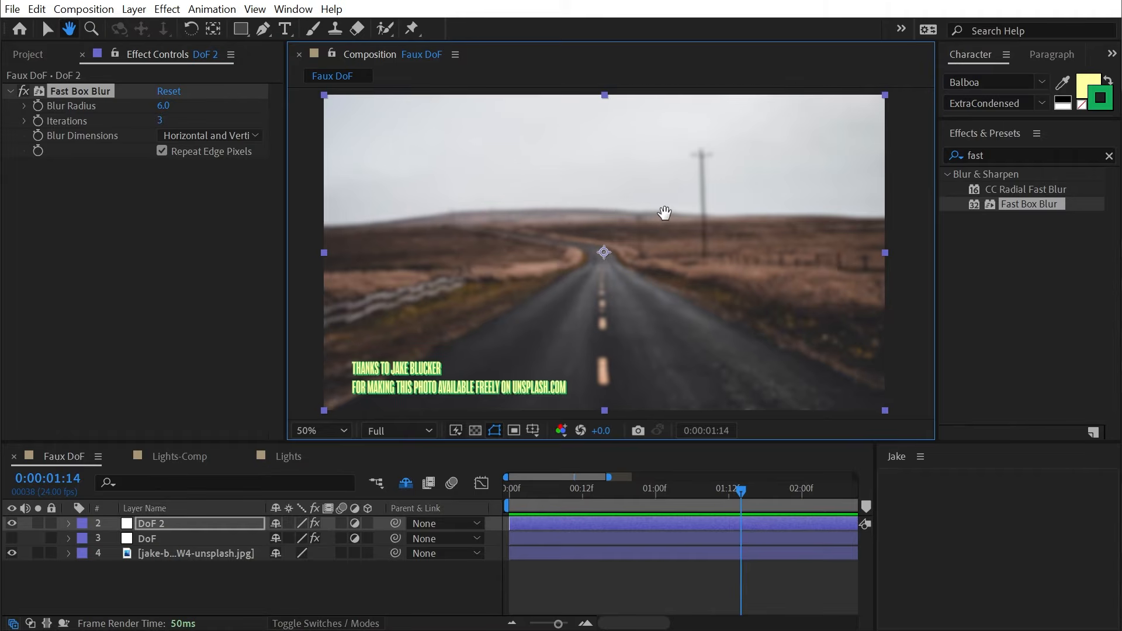
key(v)
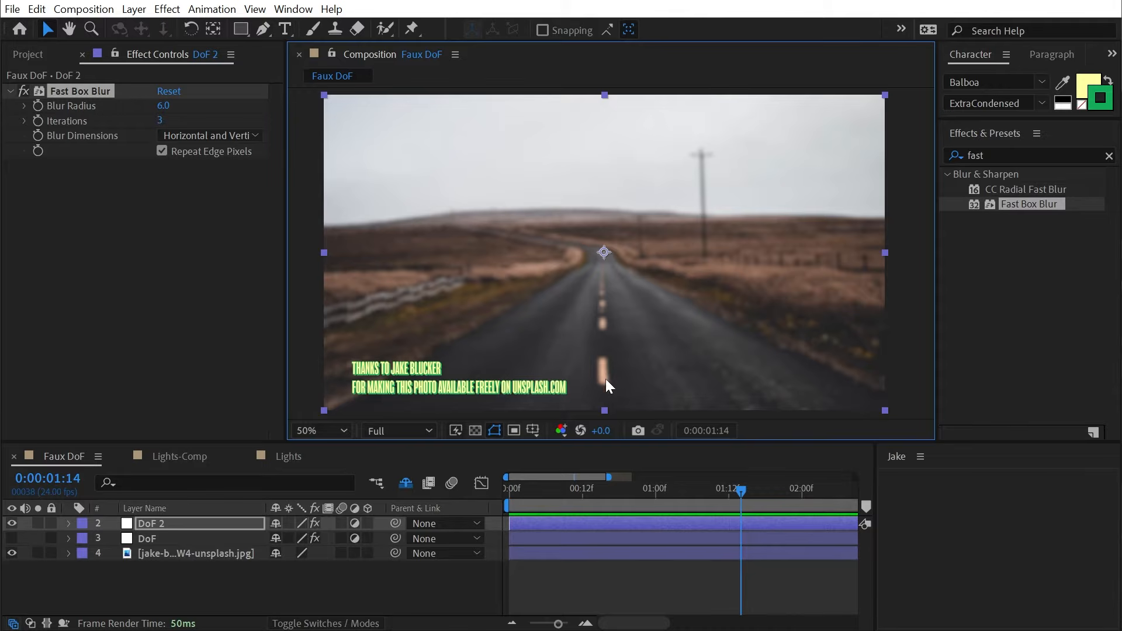
- Draw a Subtract-mode rectangular mask on DoF 2 with its top edge lowered onto the road
click(241, 29)
drag(294, 197, 923, 328)
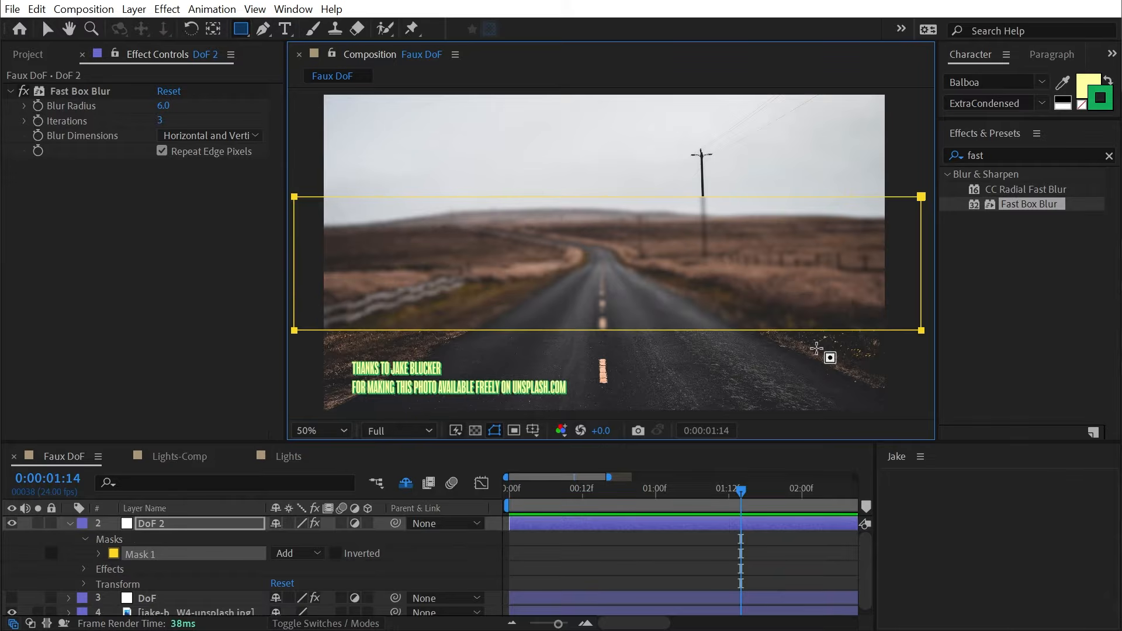
click(298, 553)
click(318, 603)
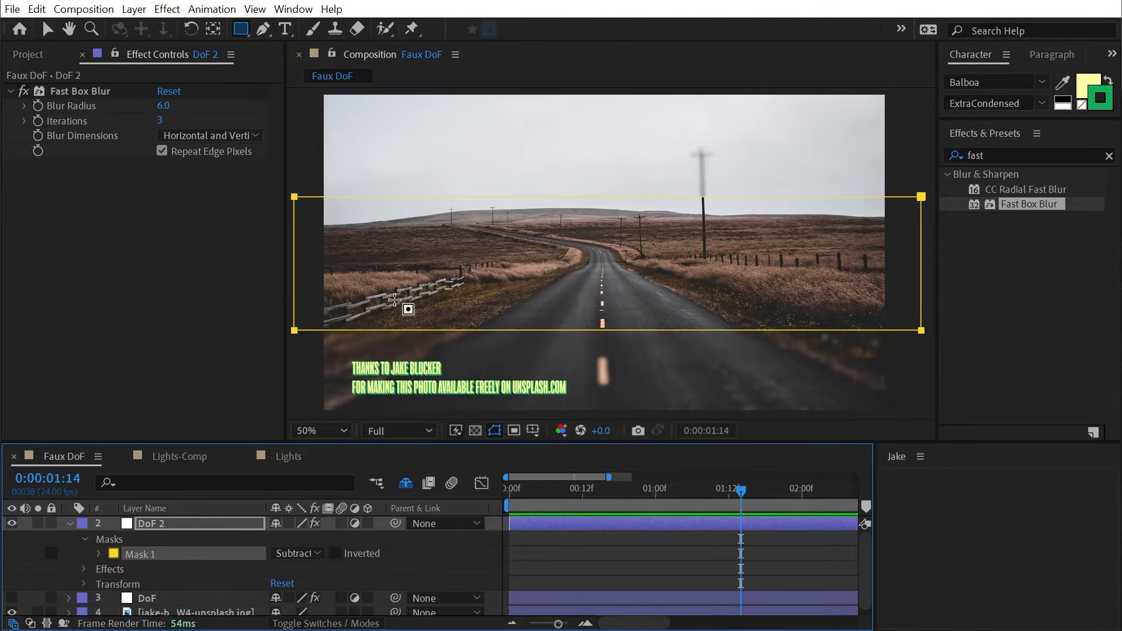
key(v)
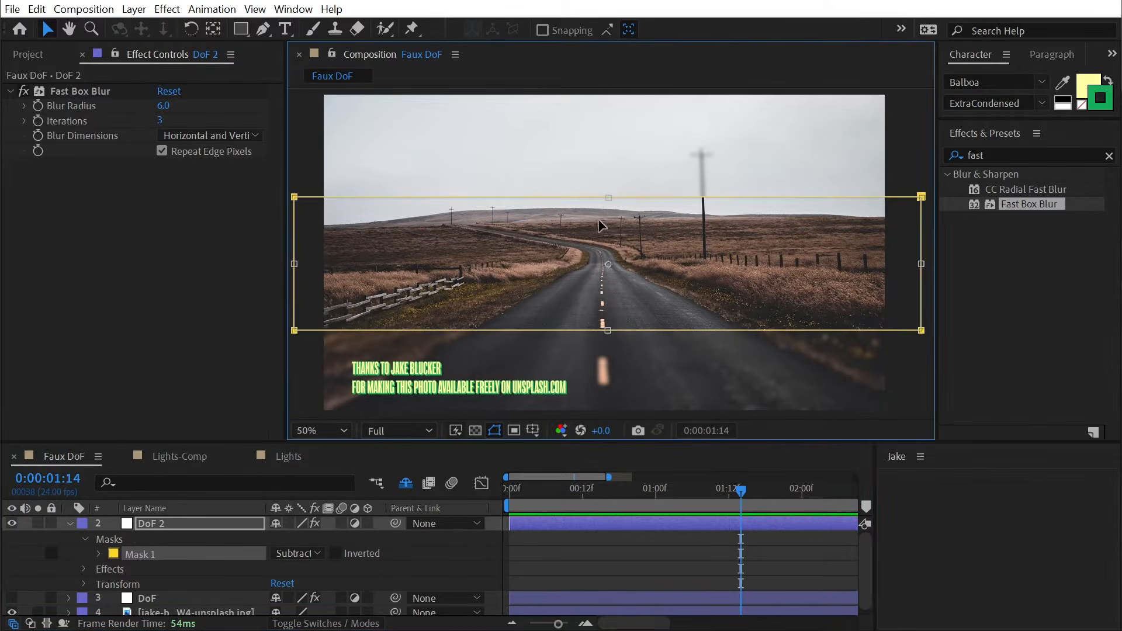
drag(608, 197, 622, 274)
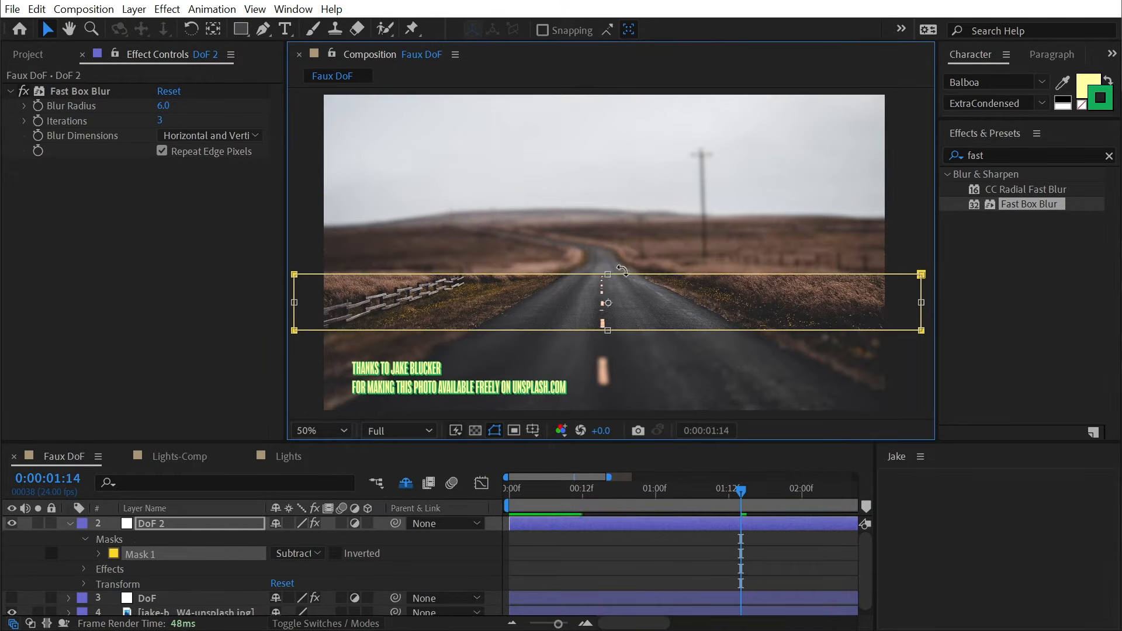
- Unlink Mask Feather and feather the mask 0,190 pixels, checking the transition at the fence
key(f)
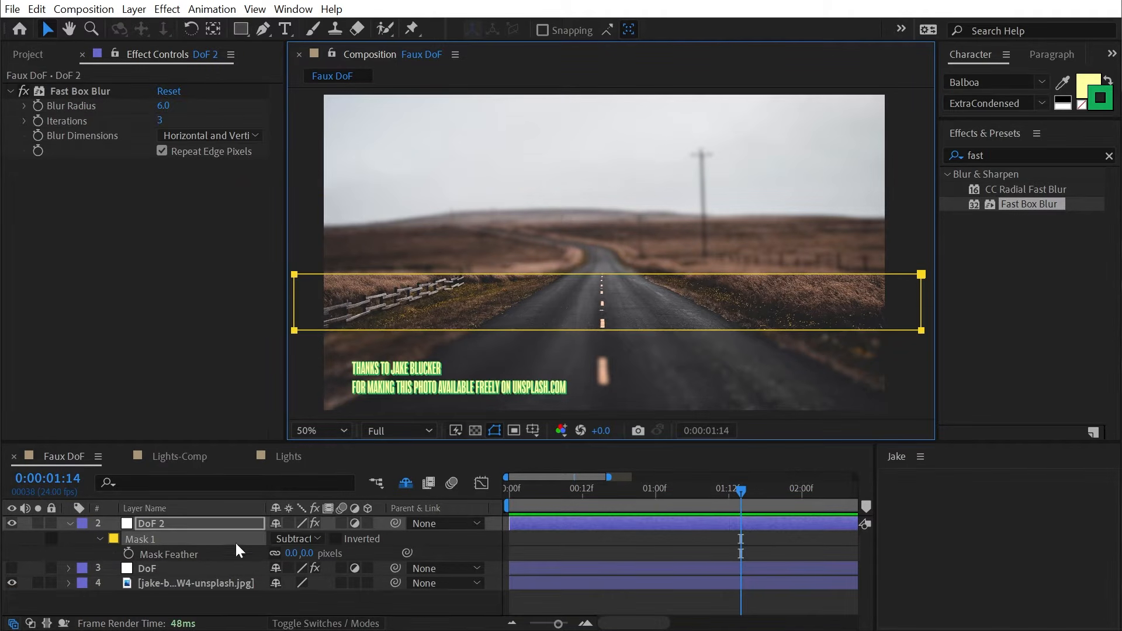
click(273, 553)
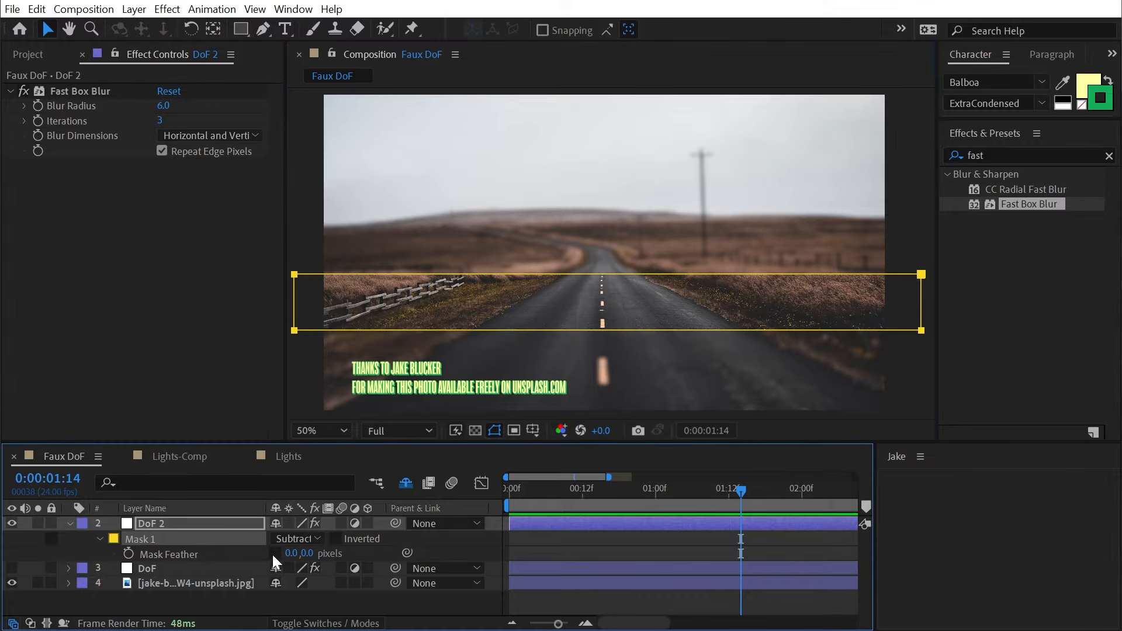
drag(306, 553, 397, 550)
key(z)
click(435, 270)
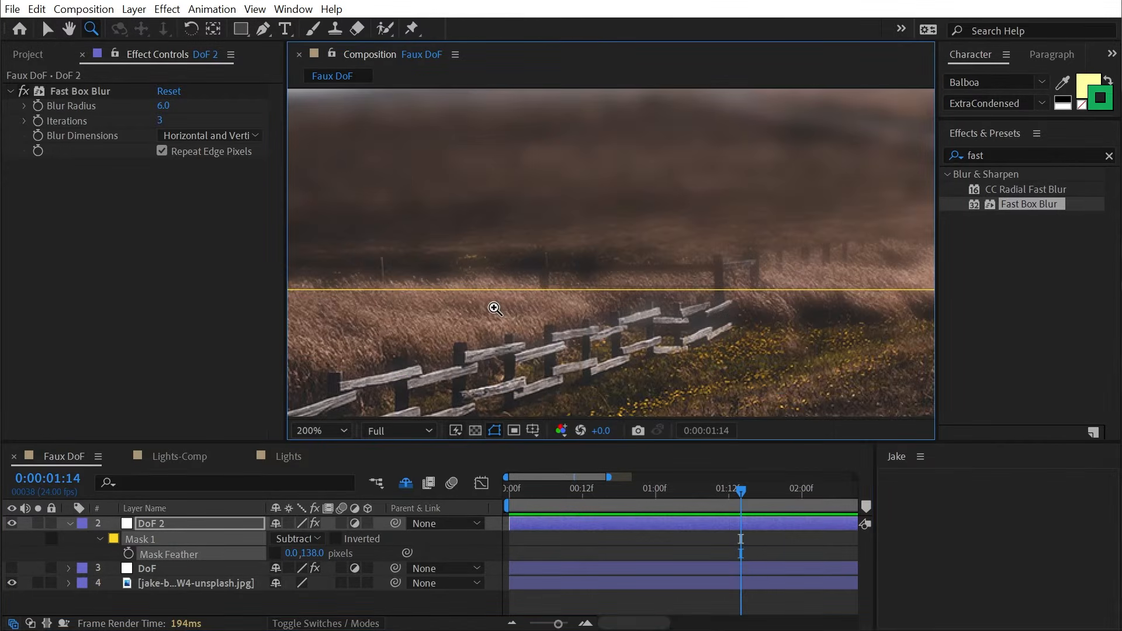
drag(313, 553, 343, 553)
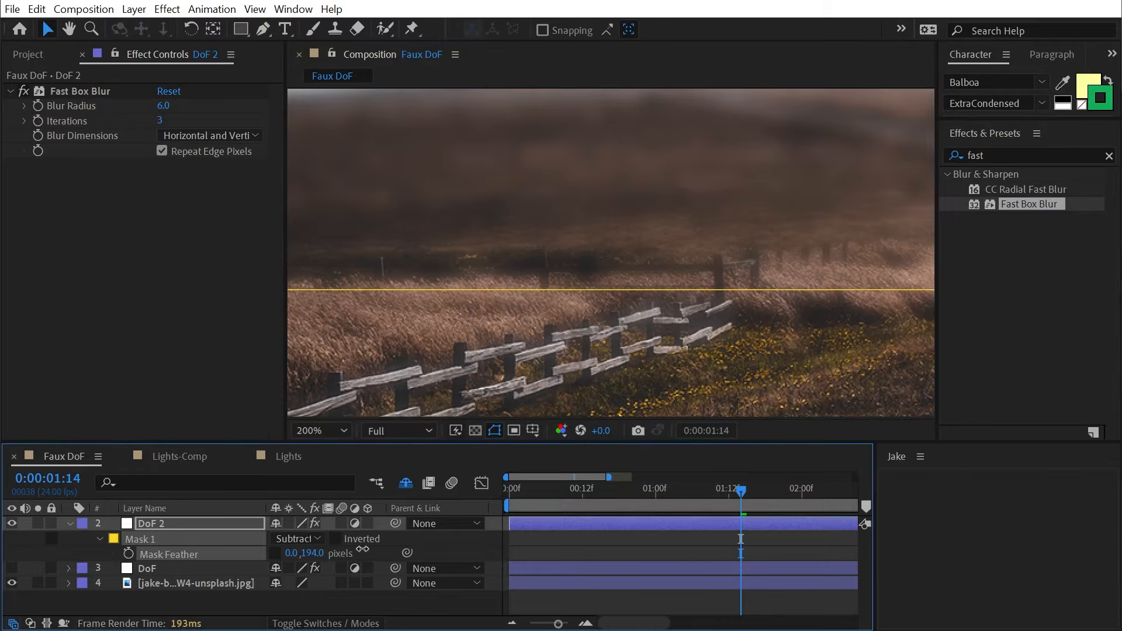
key(h)
key(comma)
drag(784, 292, 498, 315)
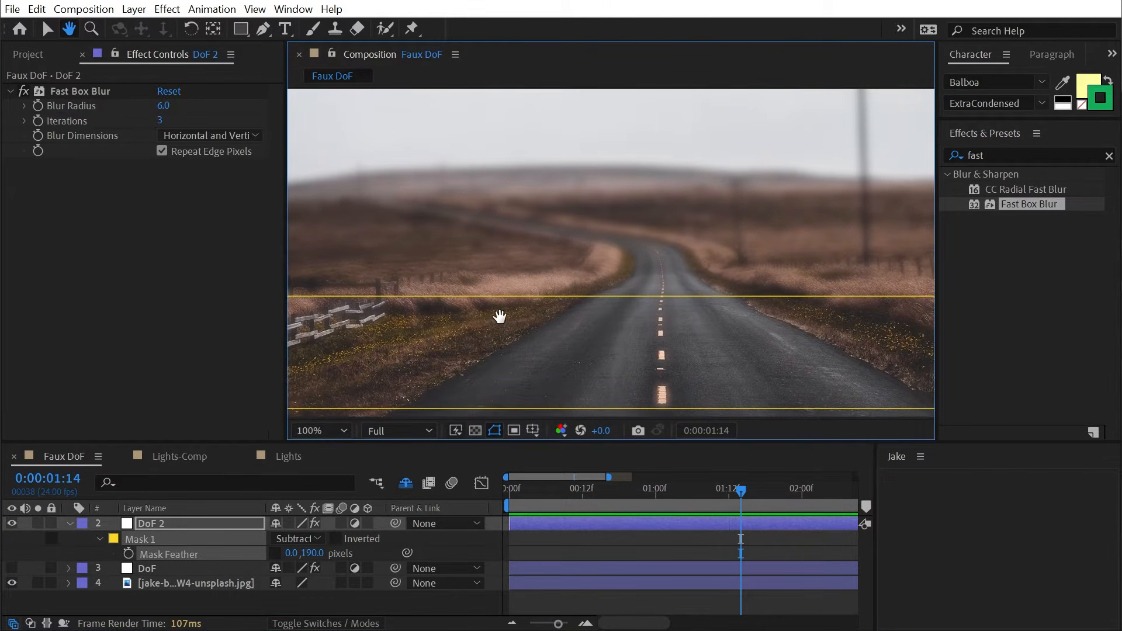
key(v)
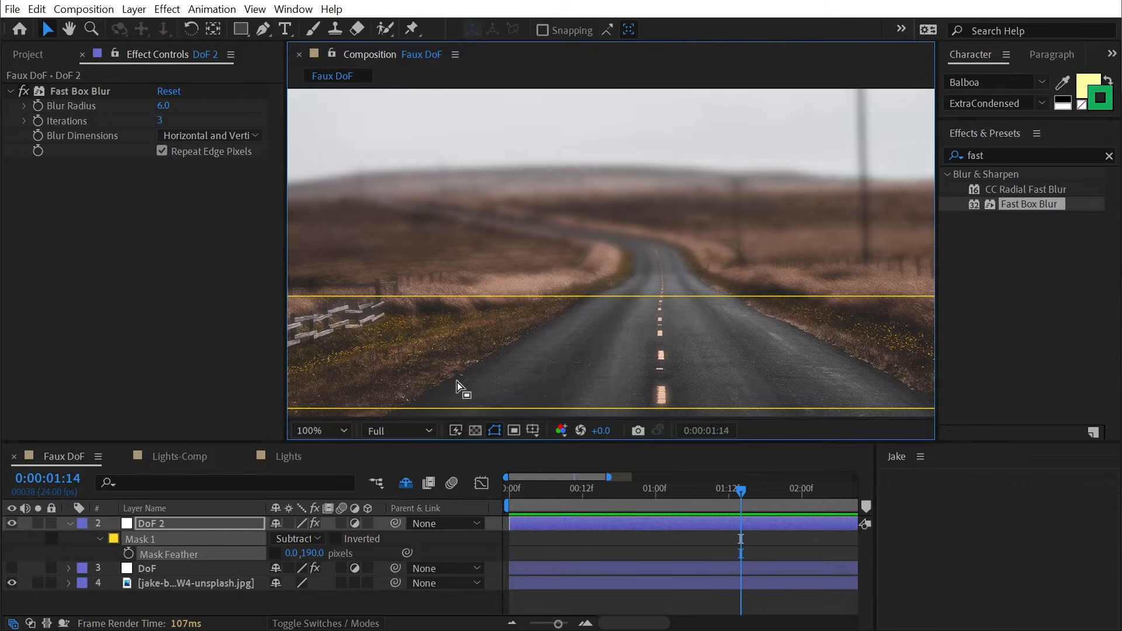
click(78, 548)
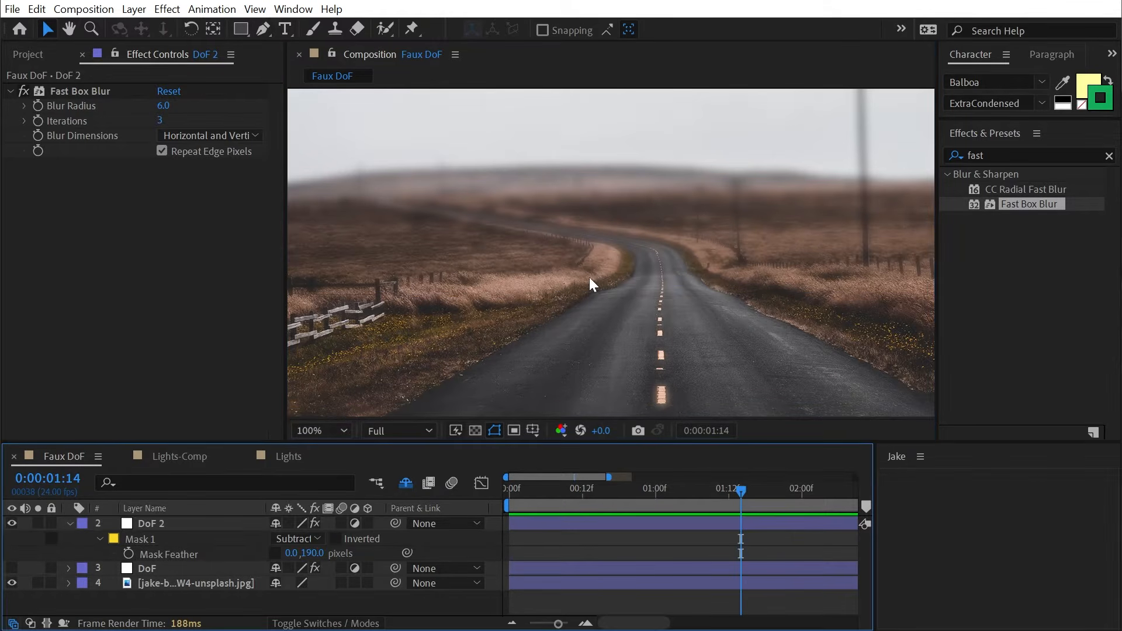
- Pan the close-up across the sky, horizon and road to inspect the masked blur
key(h)
scroll(619, 287, up, 1)
drag(676, 293, 745, 242)
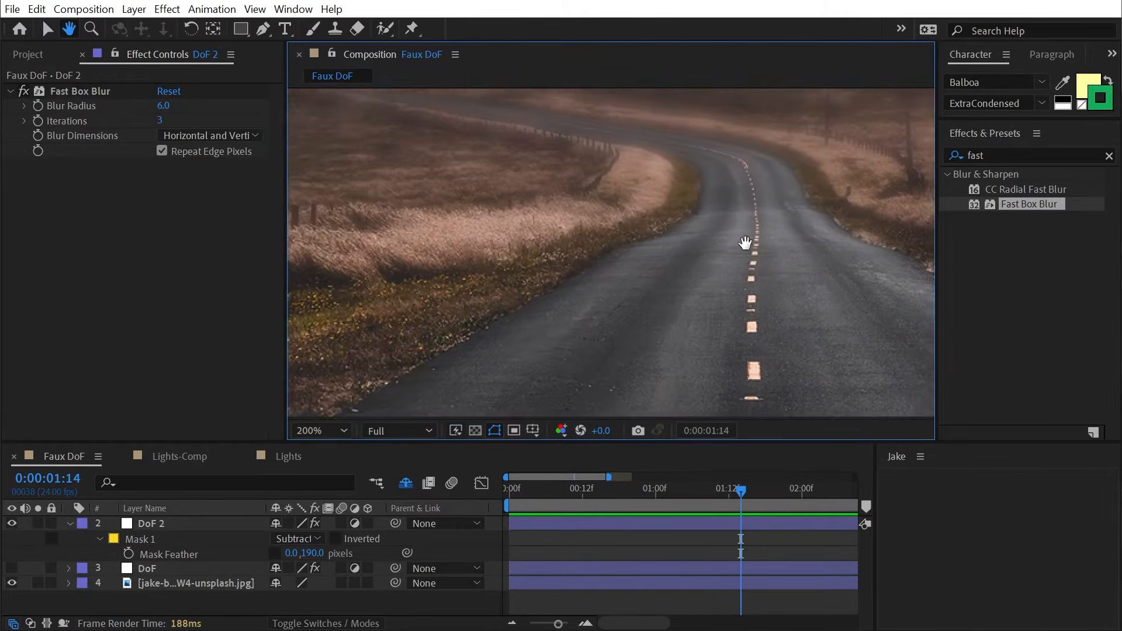
scroll(745, 242, down, 1)
key(v)
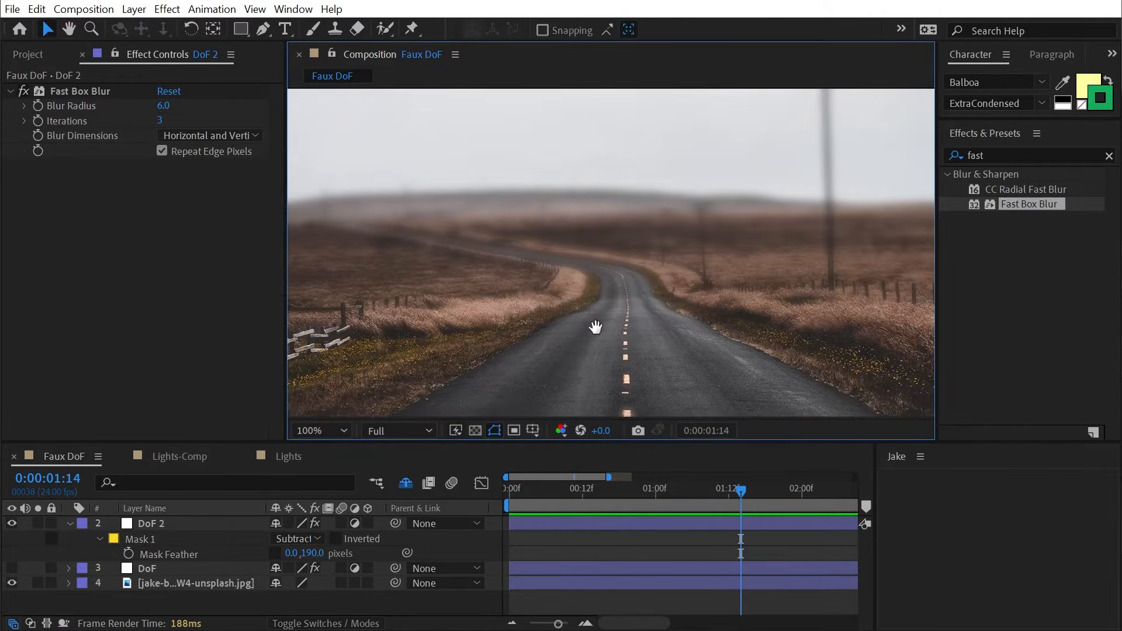
drag(596, 327, 583, 294)
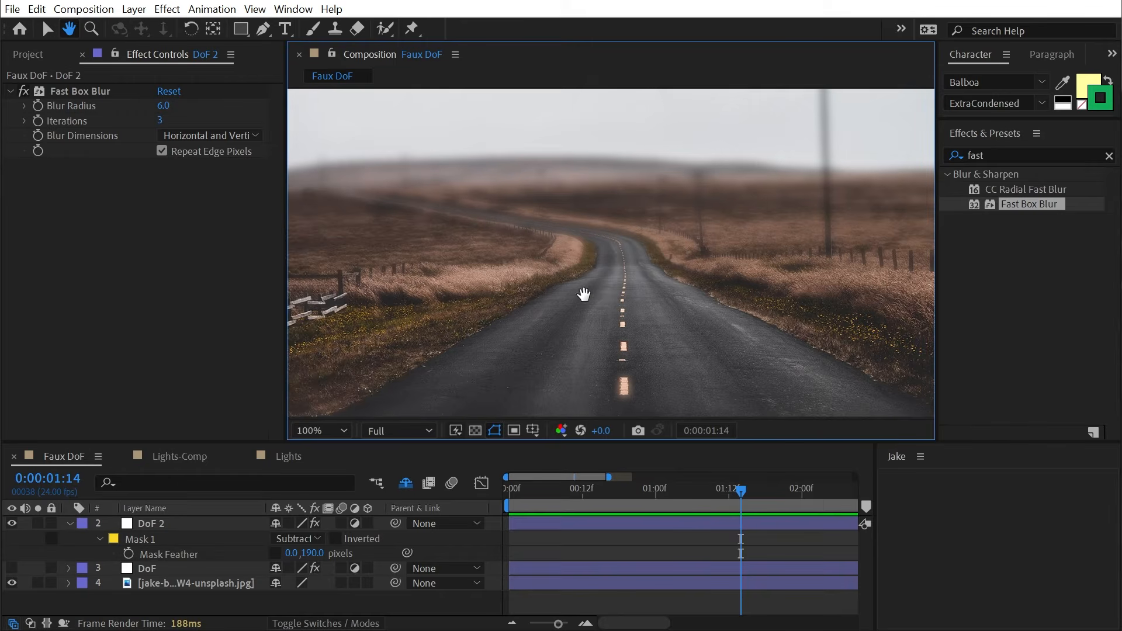
- Hide and collapse DoF 2, then show and select the original DoF layer
click(12, 523)
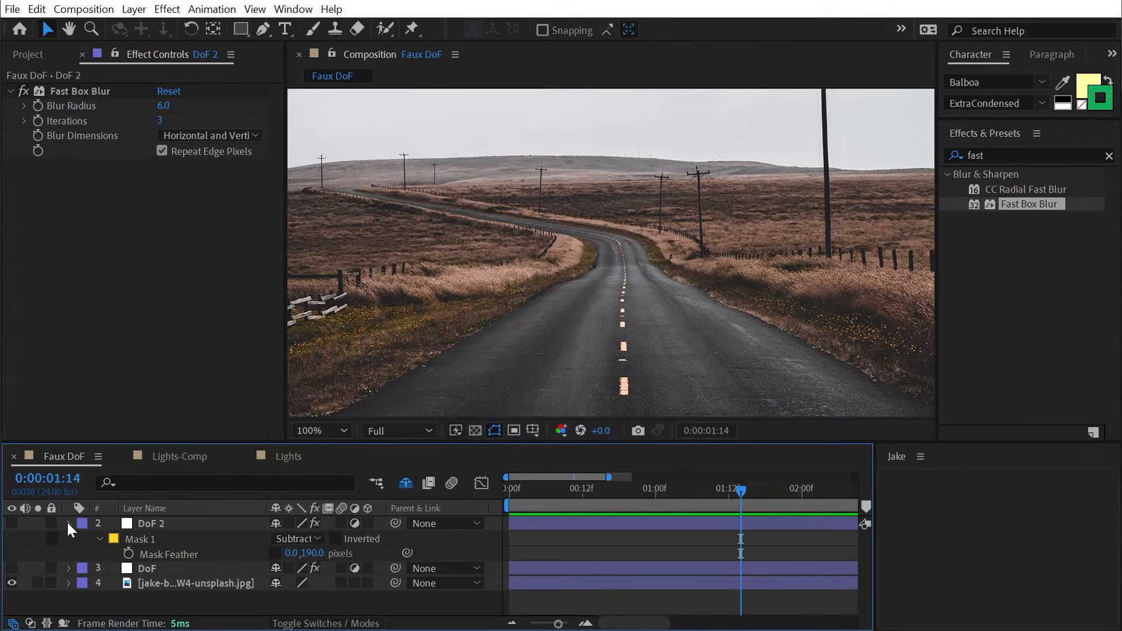
click(69, 523)
click(12, 538)
click(160, 538)
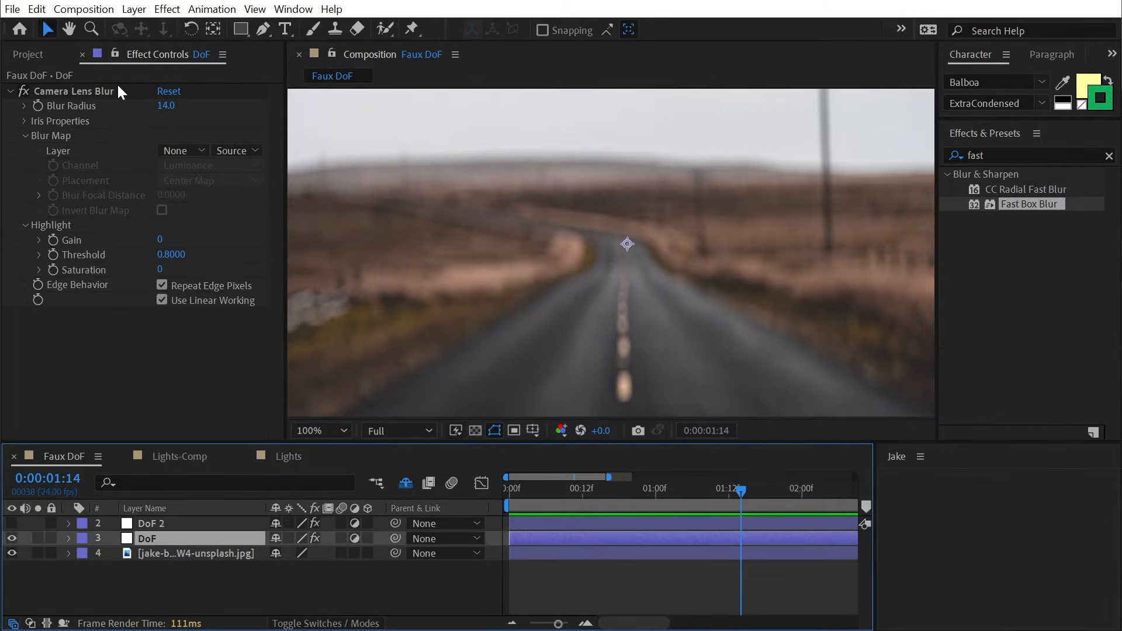
scroll(601, 212, down, 2)
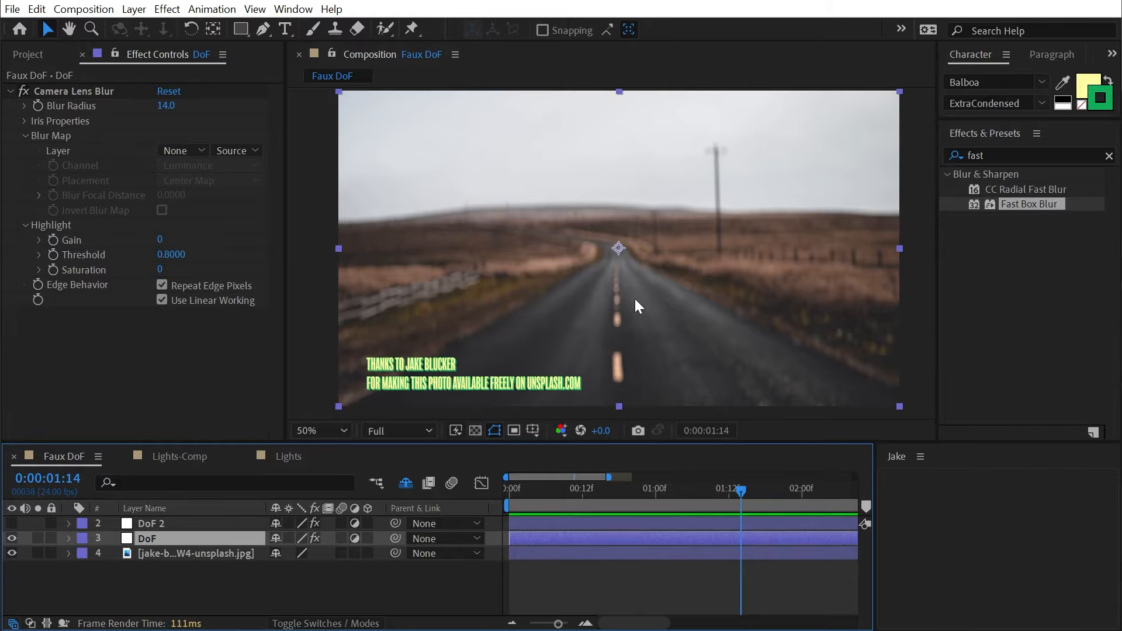
click(485, 416)
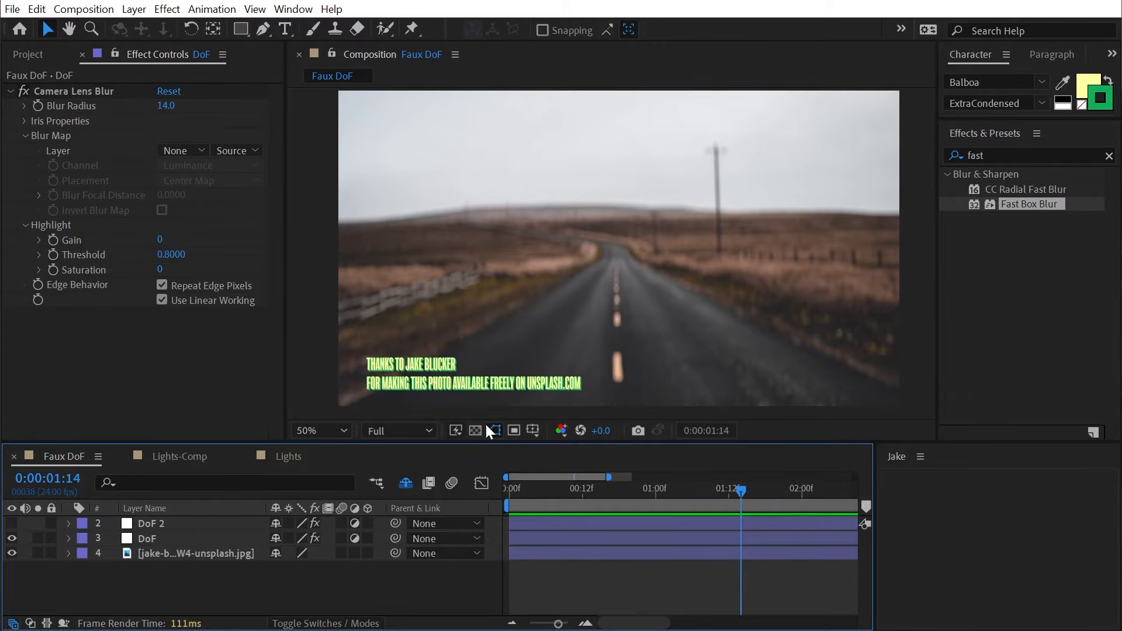
click(133, 9)
- Create a solid named Blur Map and apply a black-to-white Gradient Ramp to it
mouse_move(175, 28)
click(450, 44)
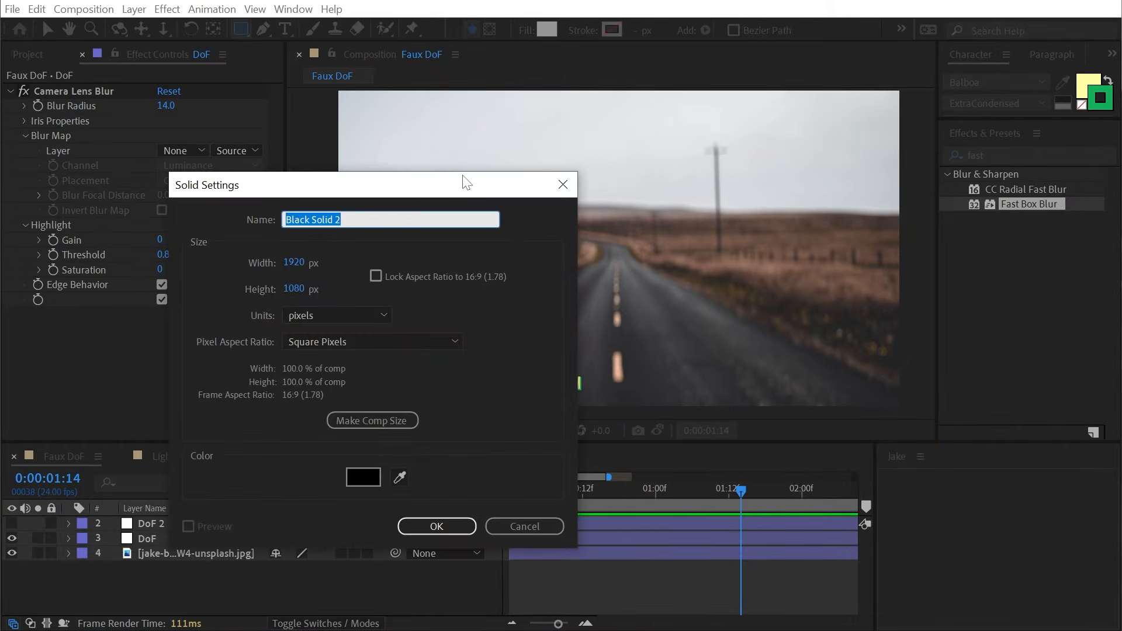
text(Blur Mao)
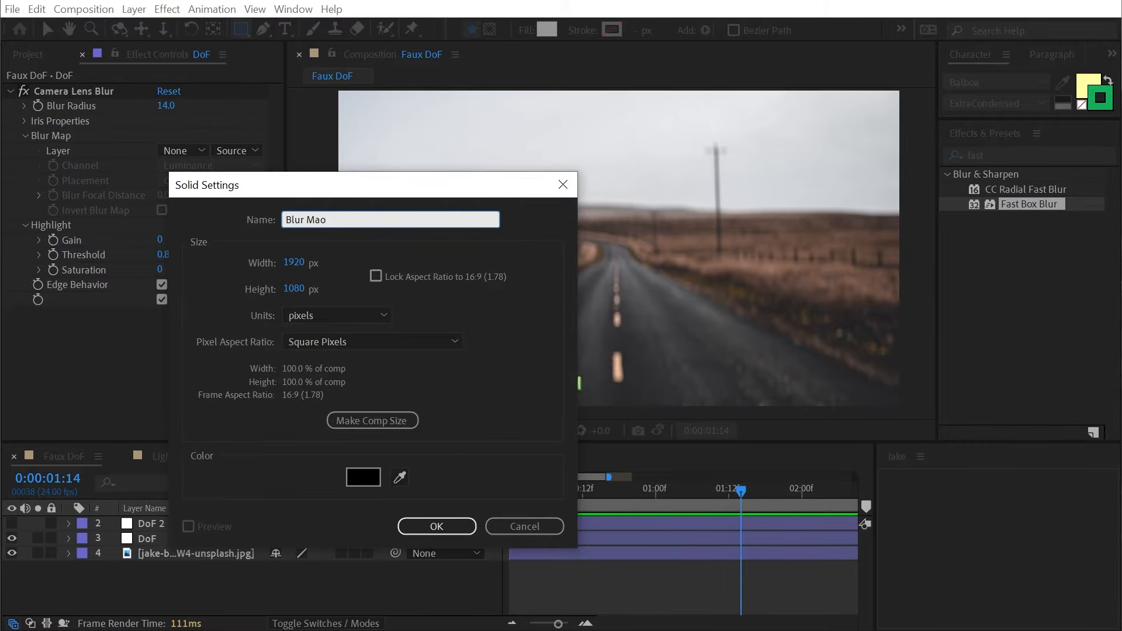
key(BackSpace)
text(p)
click(449, 527)
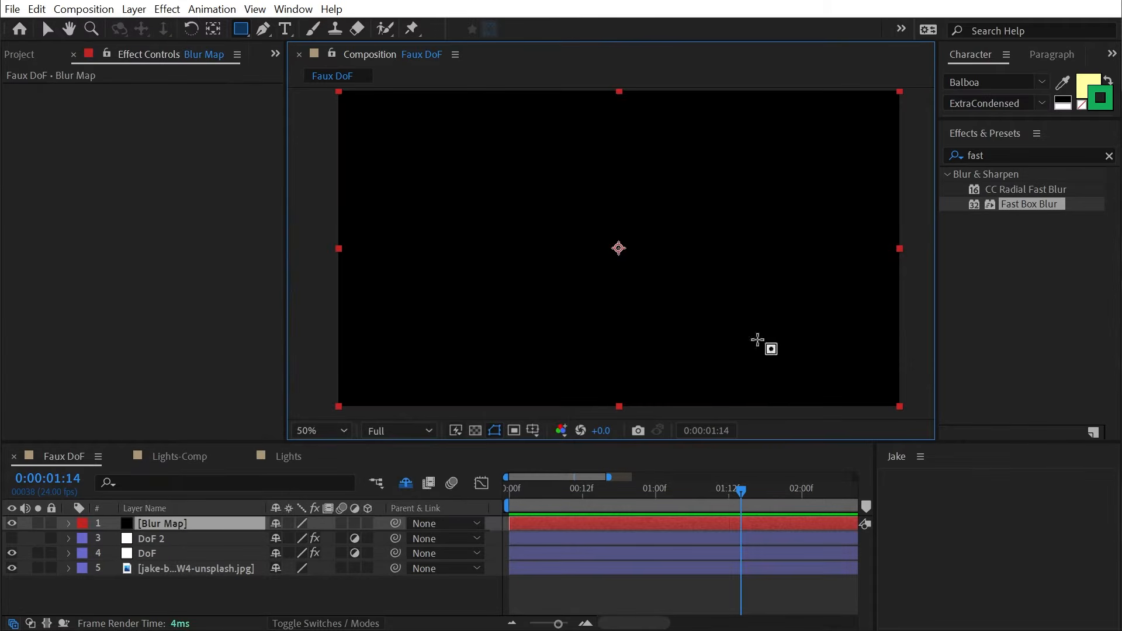
click(1002, 156)
text(ramp)
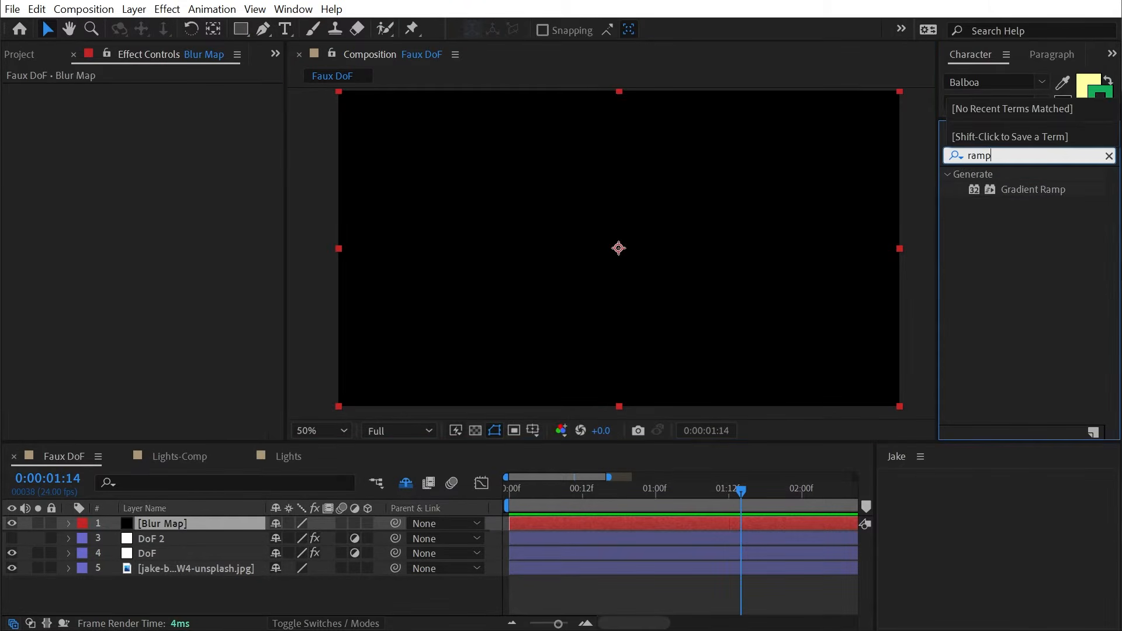
double_click(1034, 190)
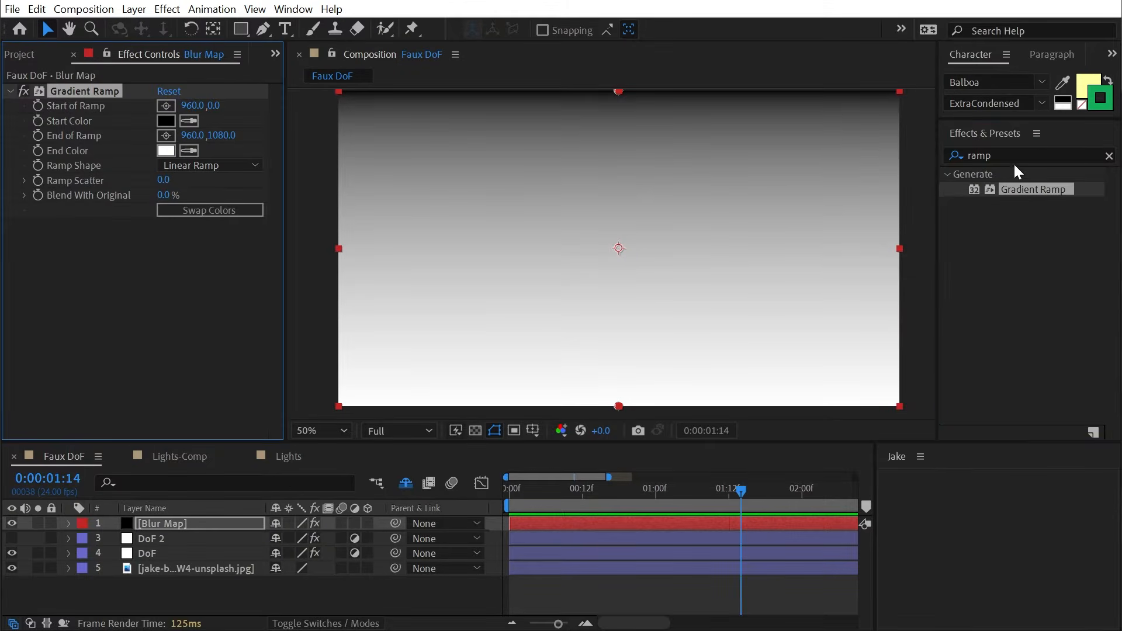
- Apply Colorama to Blur Map, toggle it to compare, and set its Output Cycle to Ramp Grey
text(coloram)
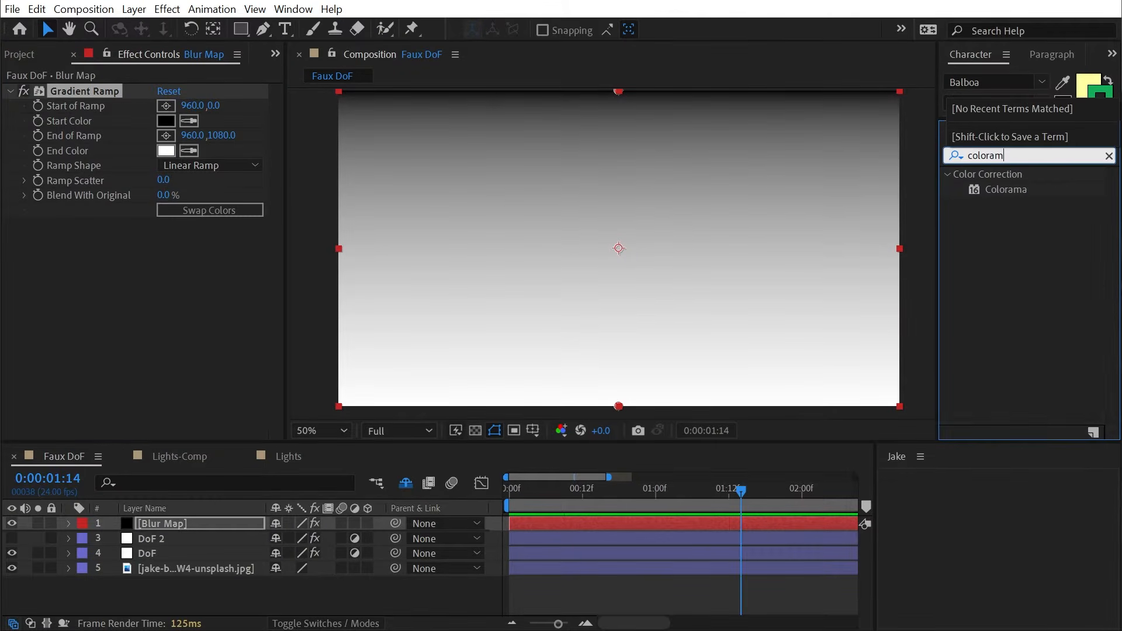
drag(1005, 189, 439, 164)
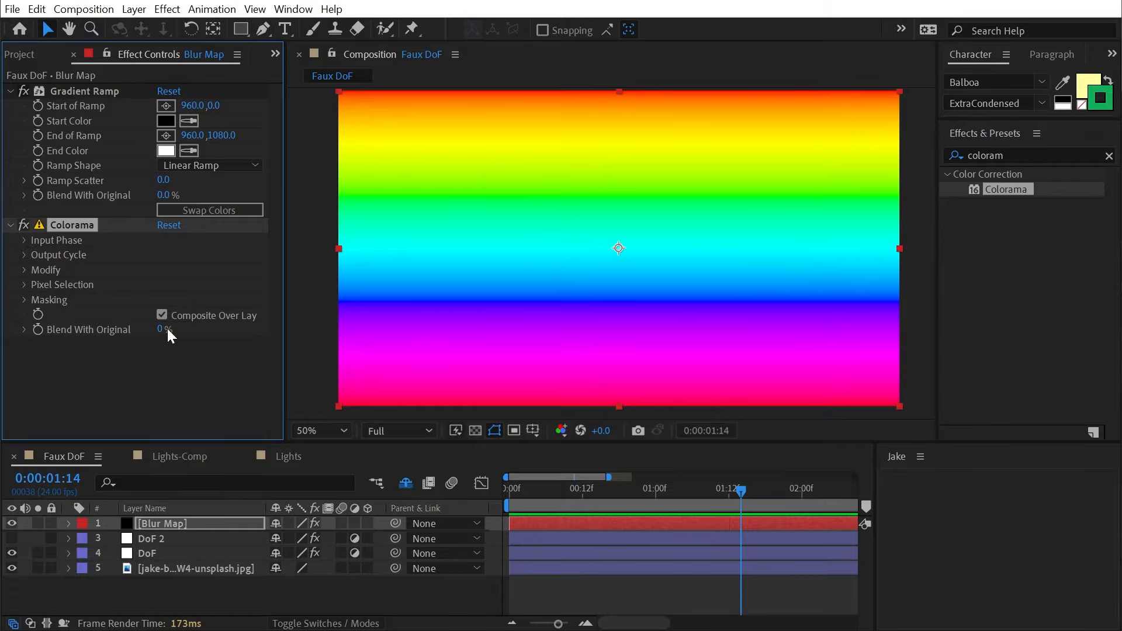
click(28, 222)
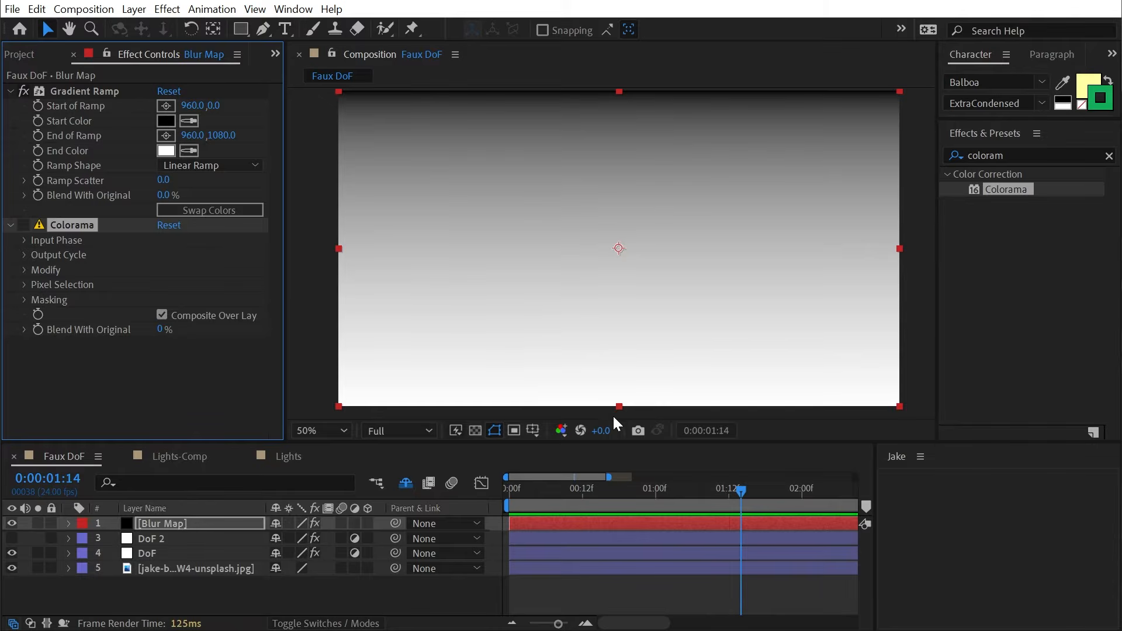
click(24, 225)
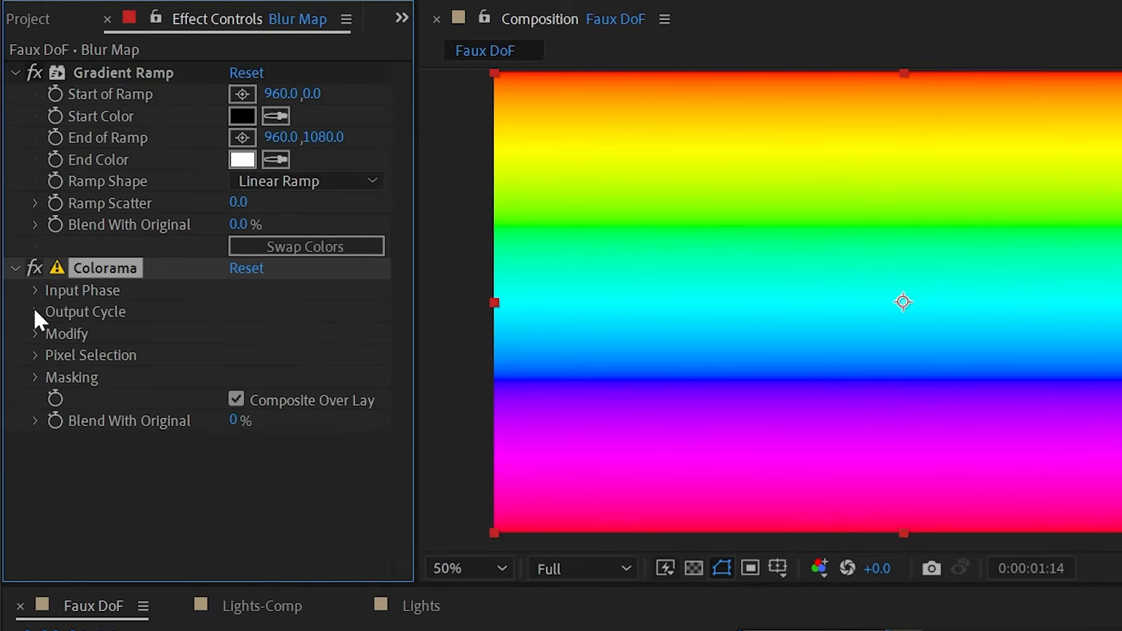
click(35, 312)
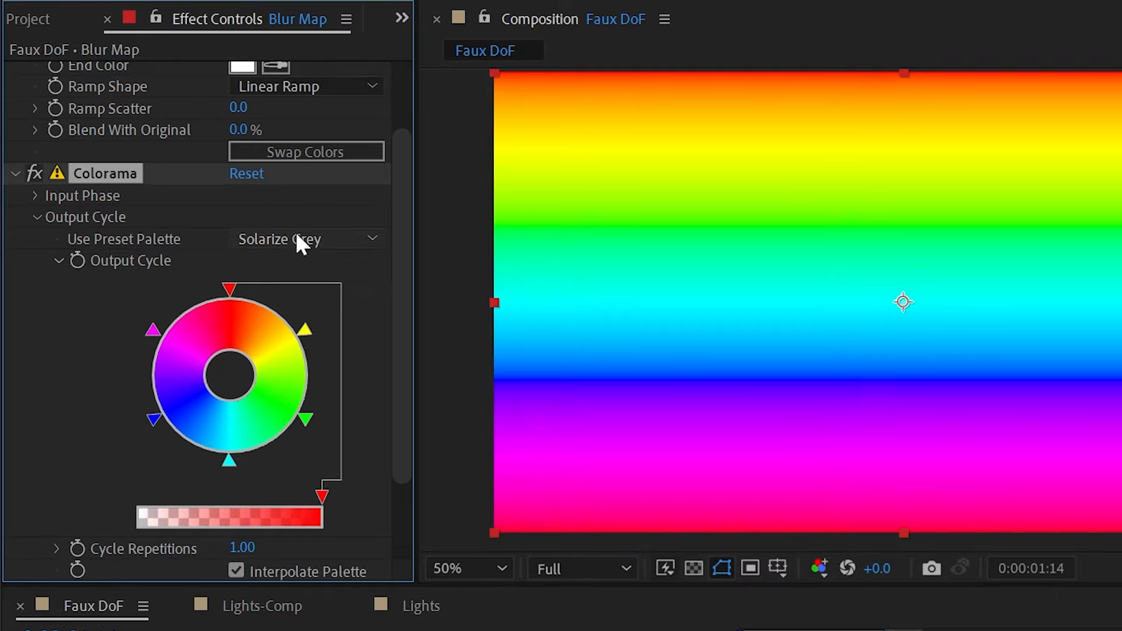
click(296, 240)
click(374, 452)
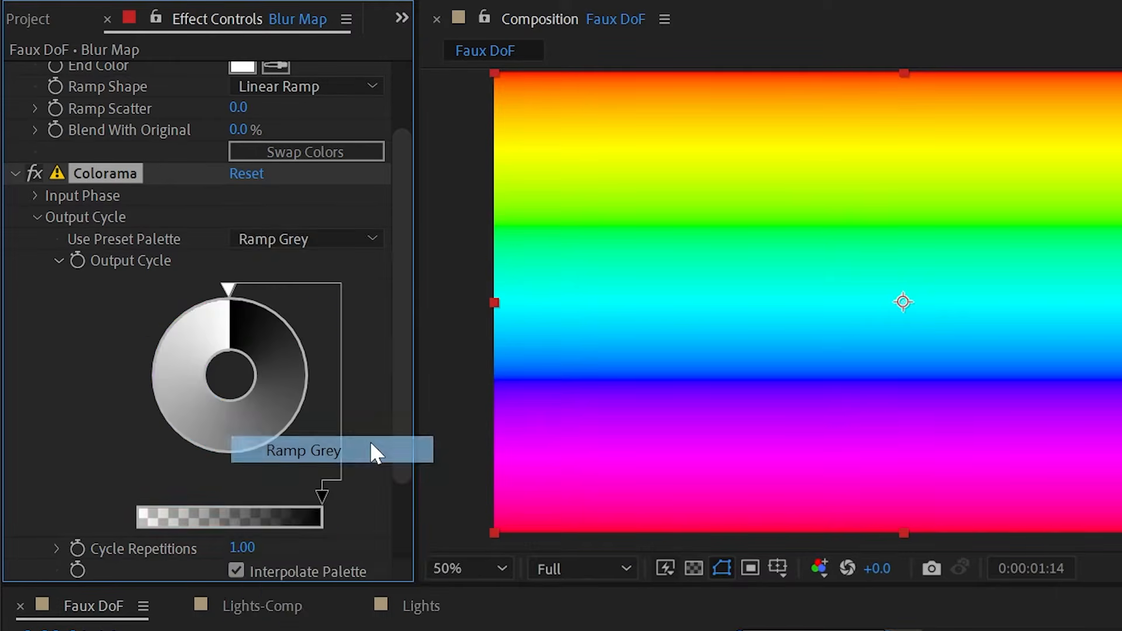
click(233, 286)
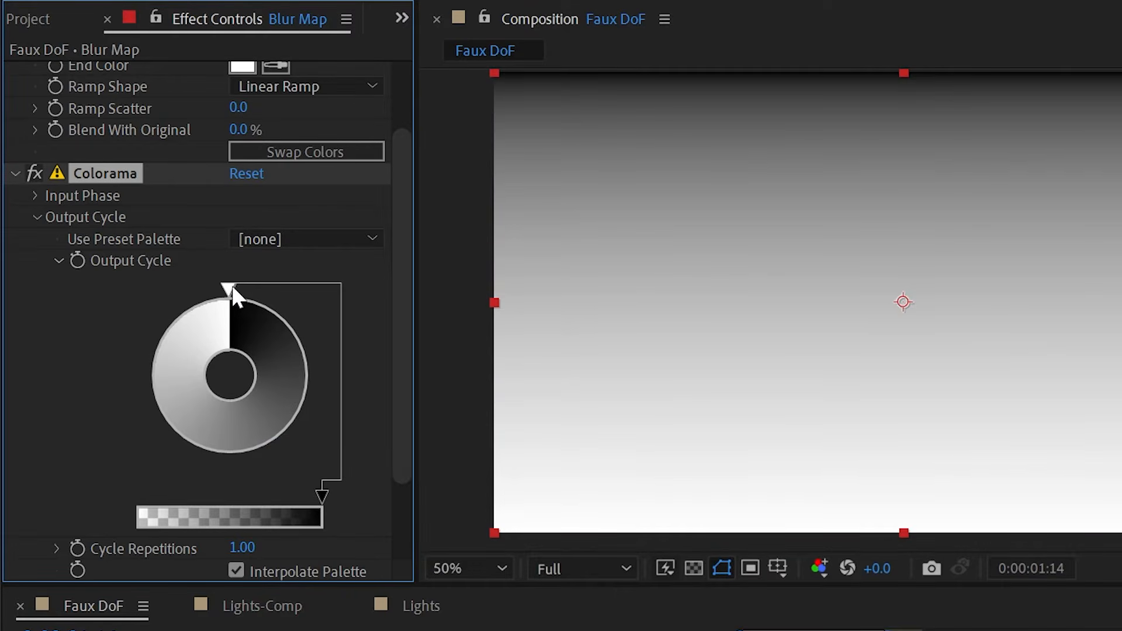
- Reshape the Output Cycle into a black middle band fading to white, then hide Blur Map
drag(233, 286, 198, 458)
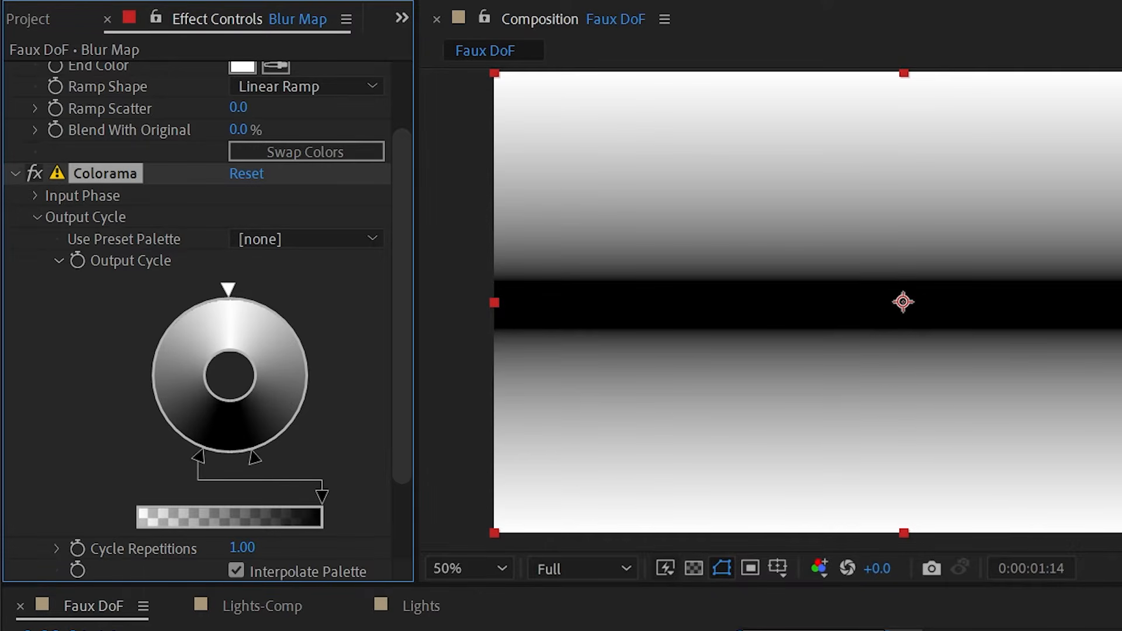
click(584, 625)
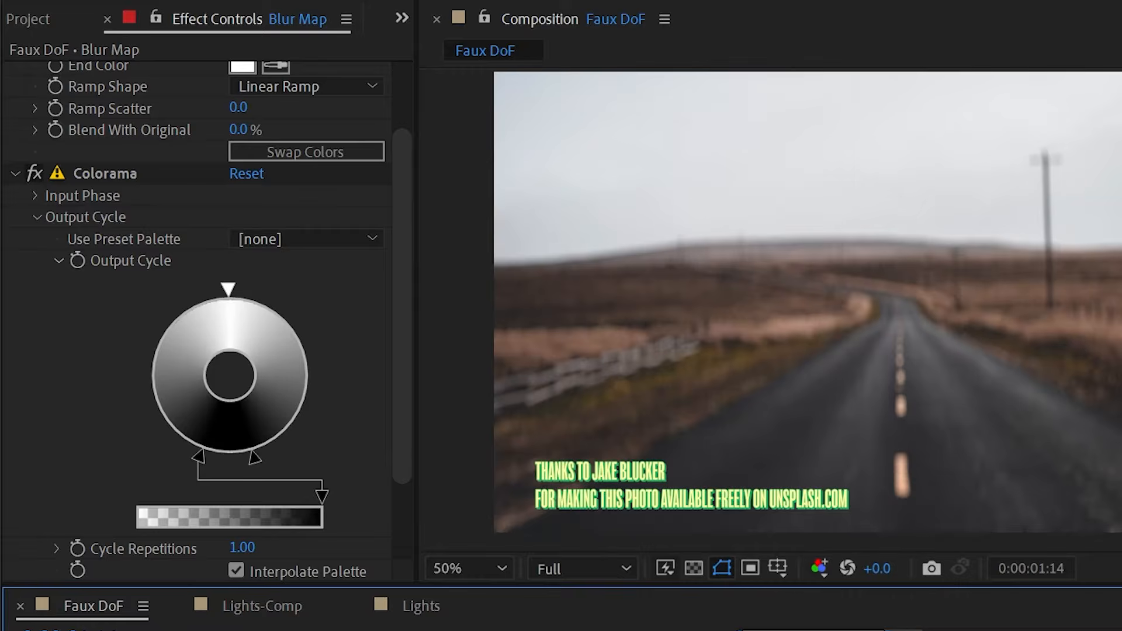
- Set DoF's Camera Lens Blur Map Layer to 1. Blur Map with Source Effects & Masks
key(ctrl+Up)
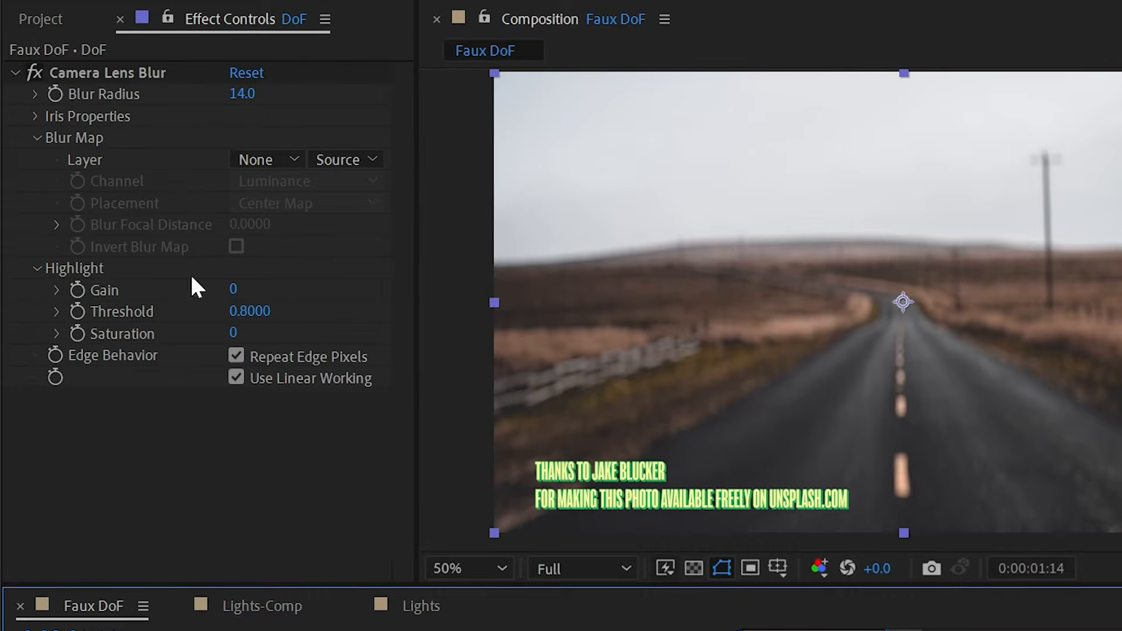
click(262, 158)
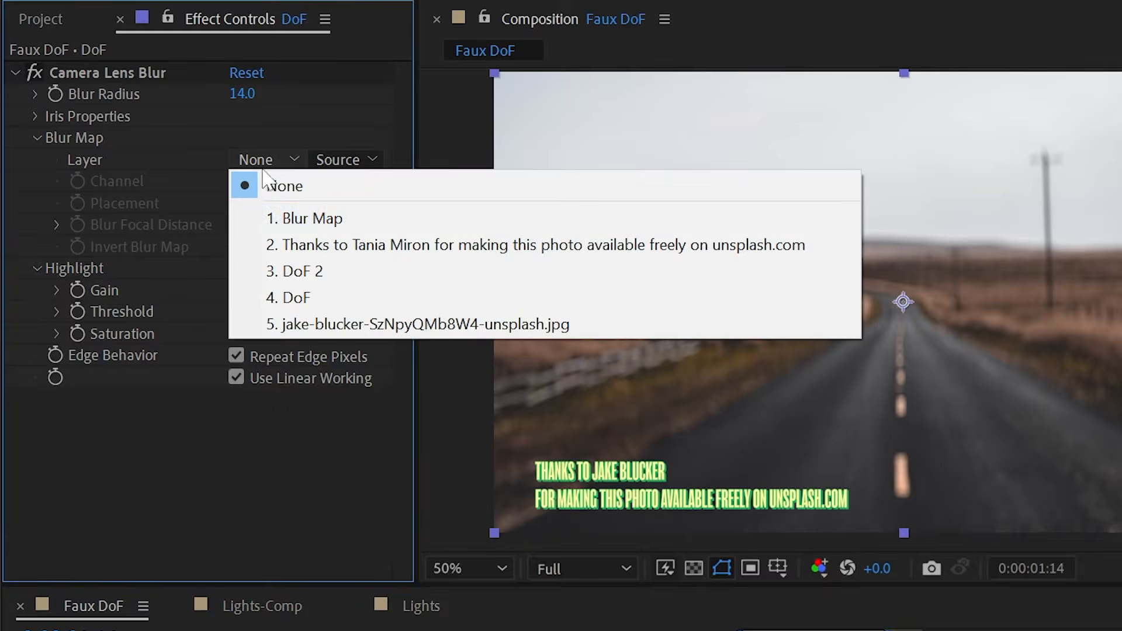
click(316, 221)
click(355, 157)
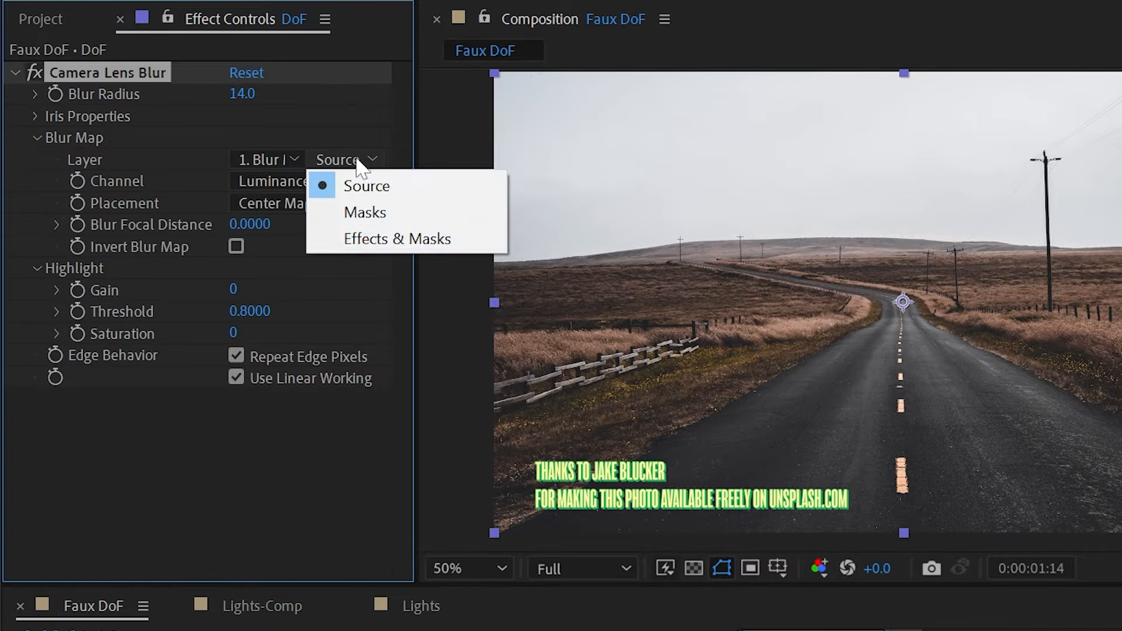
click(381, 236)
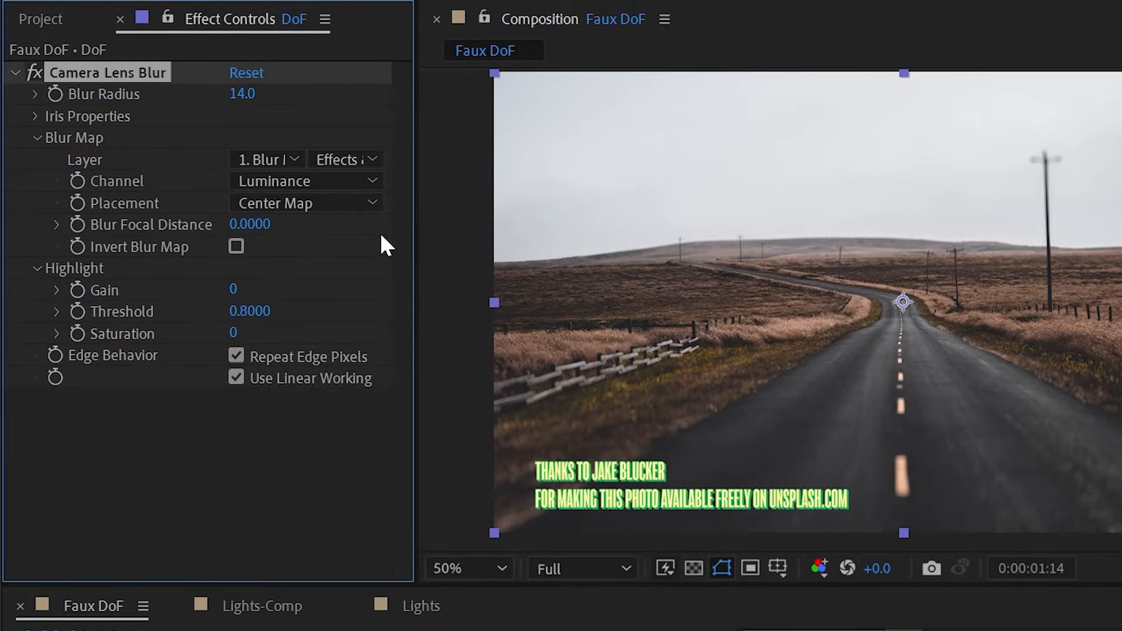
- Zoom and pan along the road to check the softened foreground and the sharp mid-road
scroll(1010, 282, up, 2)
drag(826, 338, 834, 96)
scroll(851, 288, up, 1)
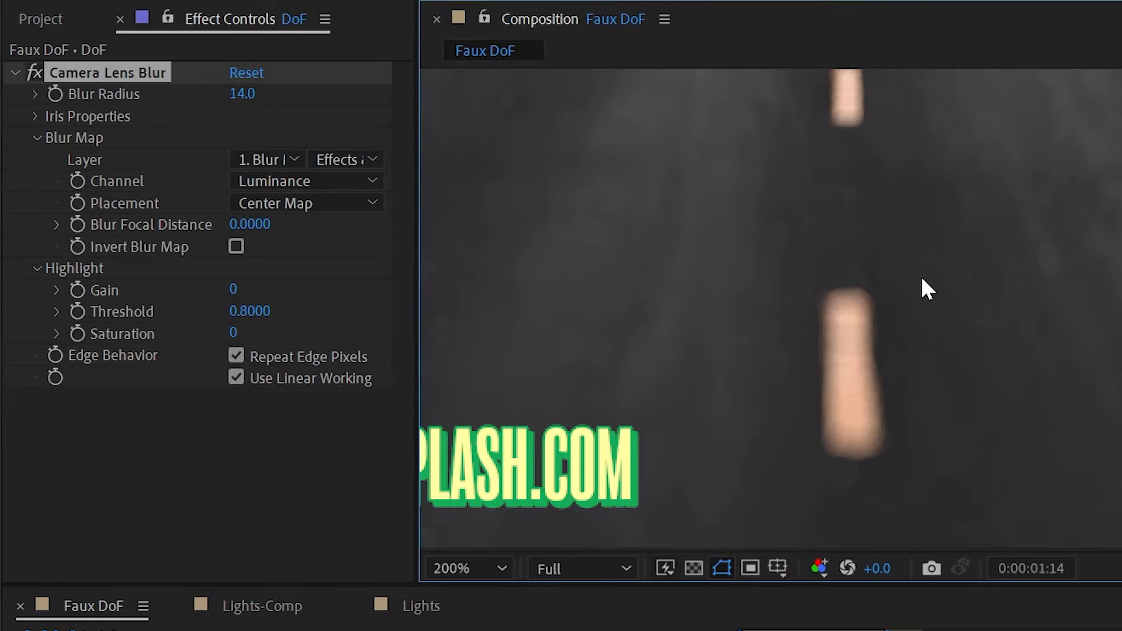
drag(852, 288, 897, 399)
drag(885, 193, 876, 326)
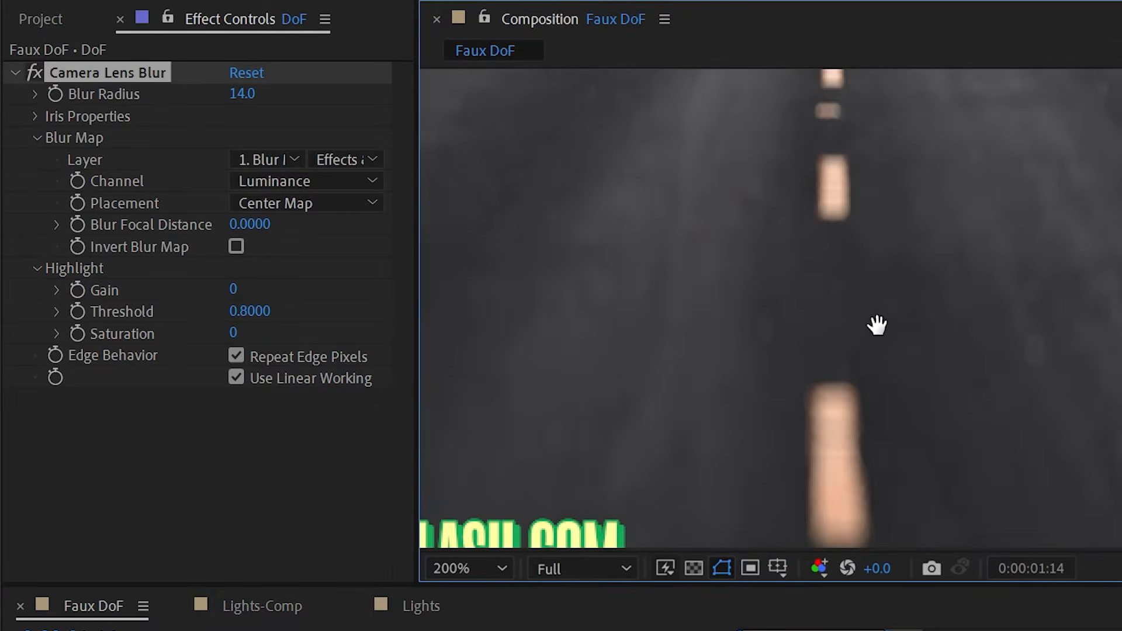
drag(879, 164, 877, 288)
drag(876, 233, 876, 362)
drag(882, 117, 889, 348)
drag(879, 182, 854, 218)
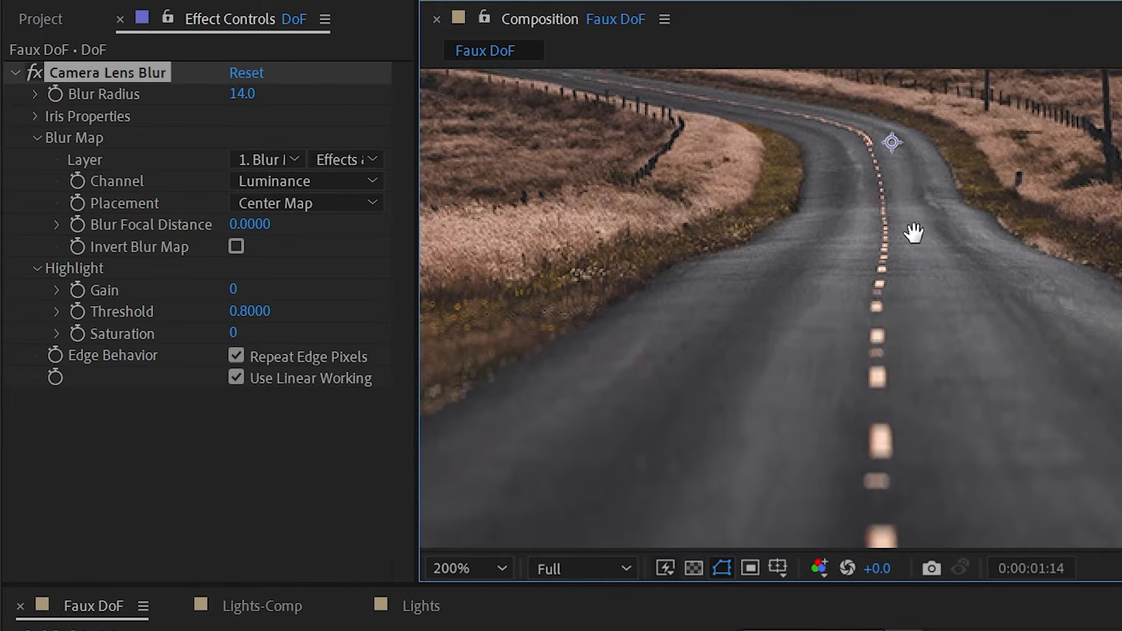
drag(1049, 200, 1087, 224)
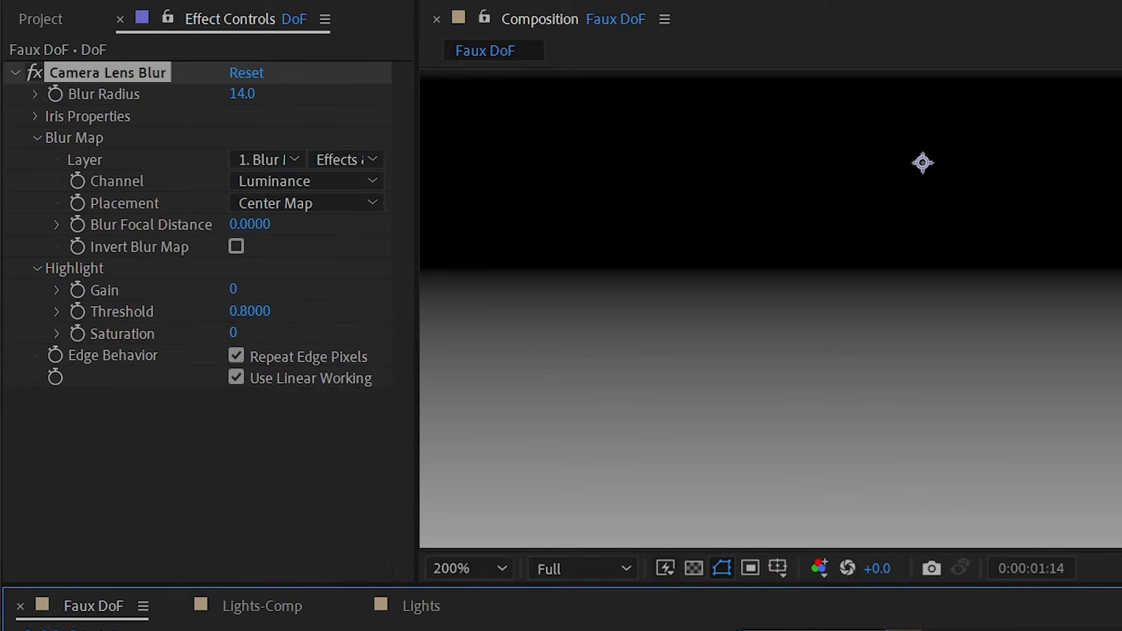
key(ctrl+Up)
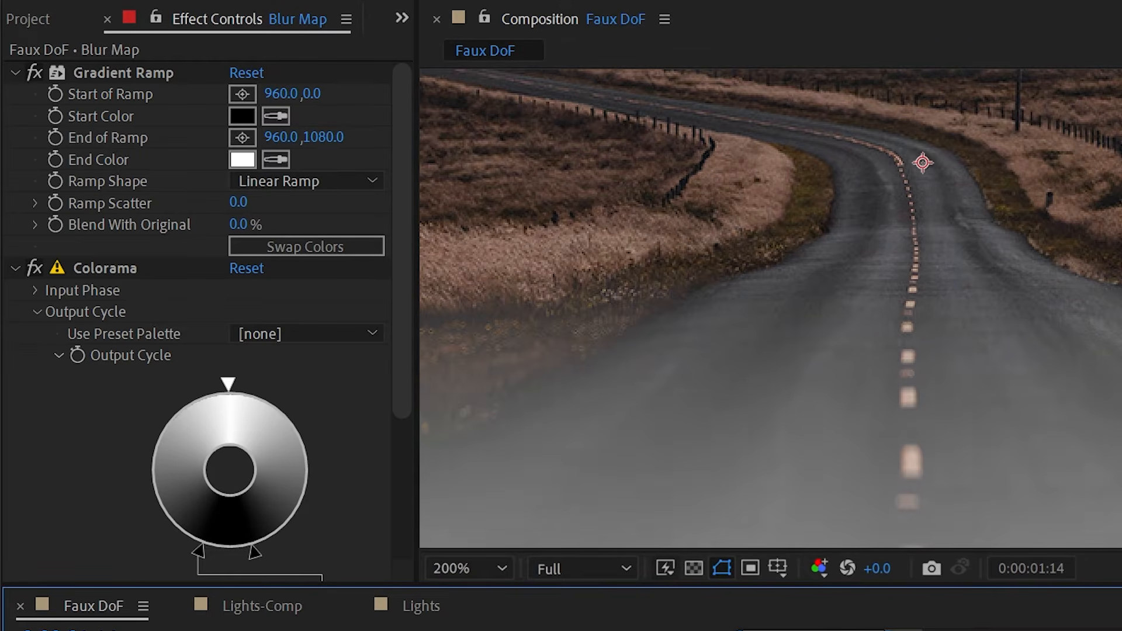
- Drag Colorama's dark Output Cycle stops inward to narrow the black band, then preview the map solo
scroll(878, 191, down, 2)
drag(1022, 230, 1009, 335)
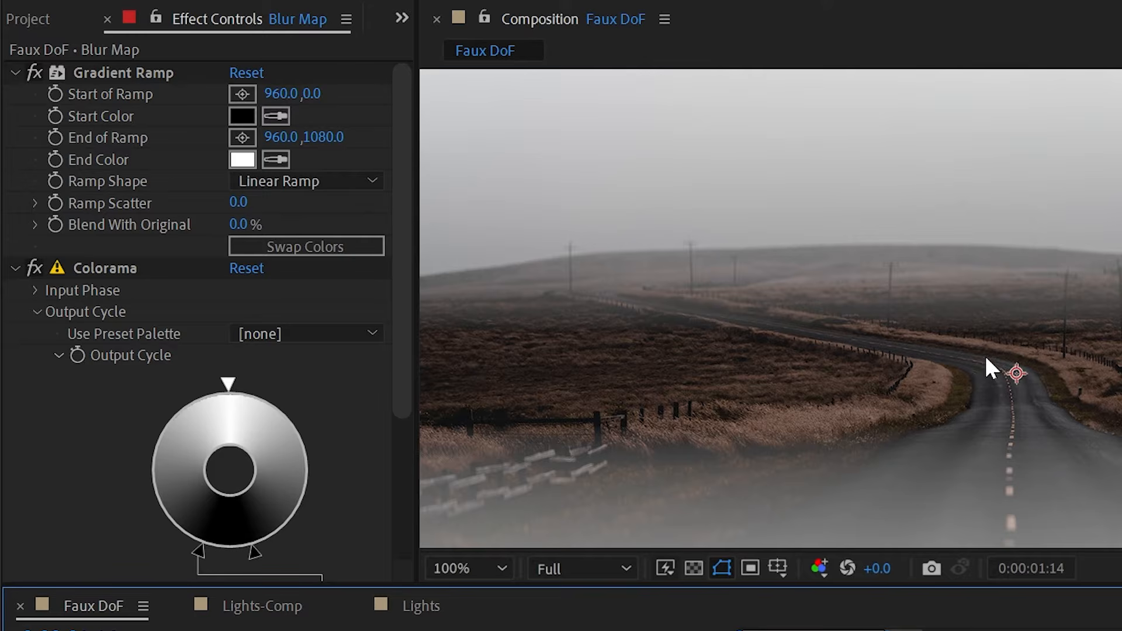
mouse_move(254, 552)
mouse_down()
mouse_move(200, 547)
mouse_move(218, 554)
mouse_up()
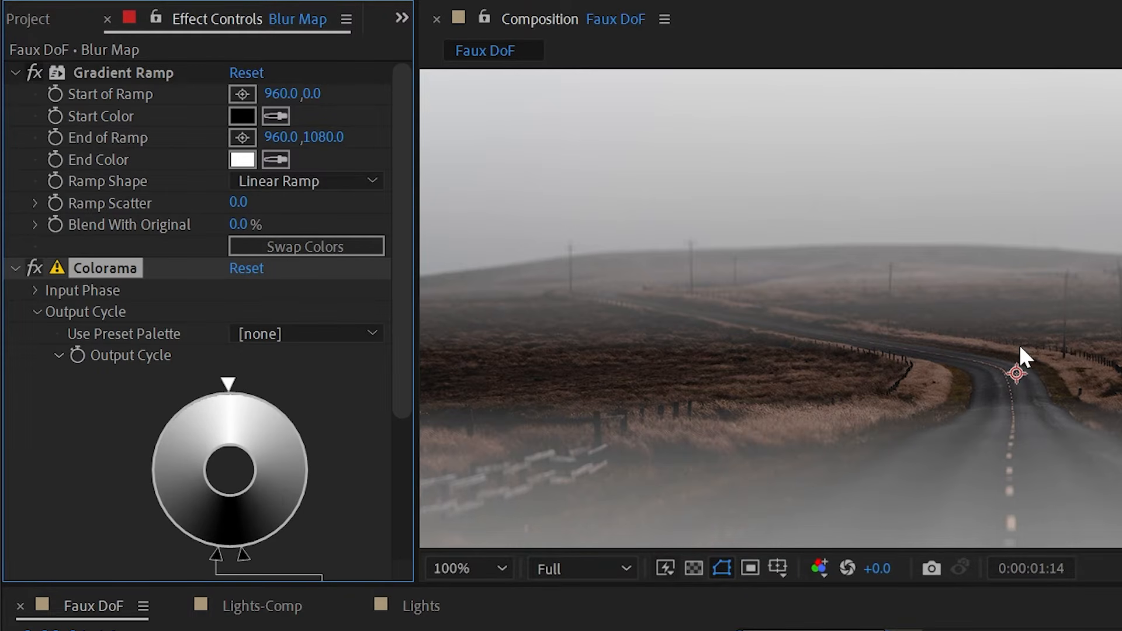
drag(214, 557, 209, 556)
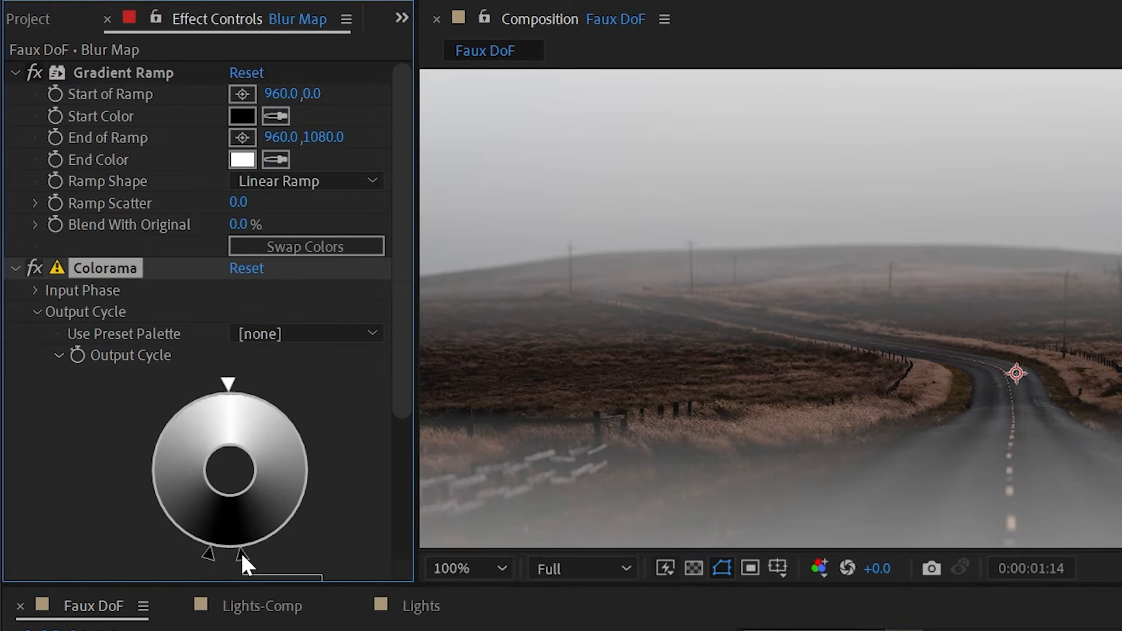
click(240, 550)
mouse_move(243, 557)
mouse_down()
mouse_move(219, 558)
mouse_move(230, 557)
mouse_up()
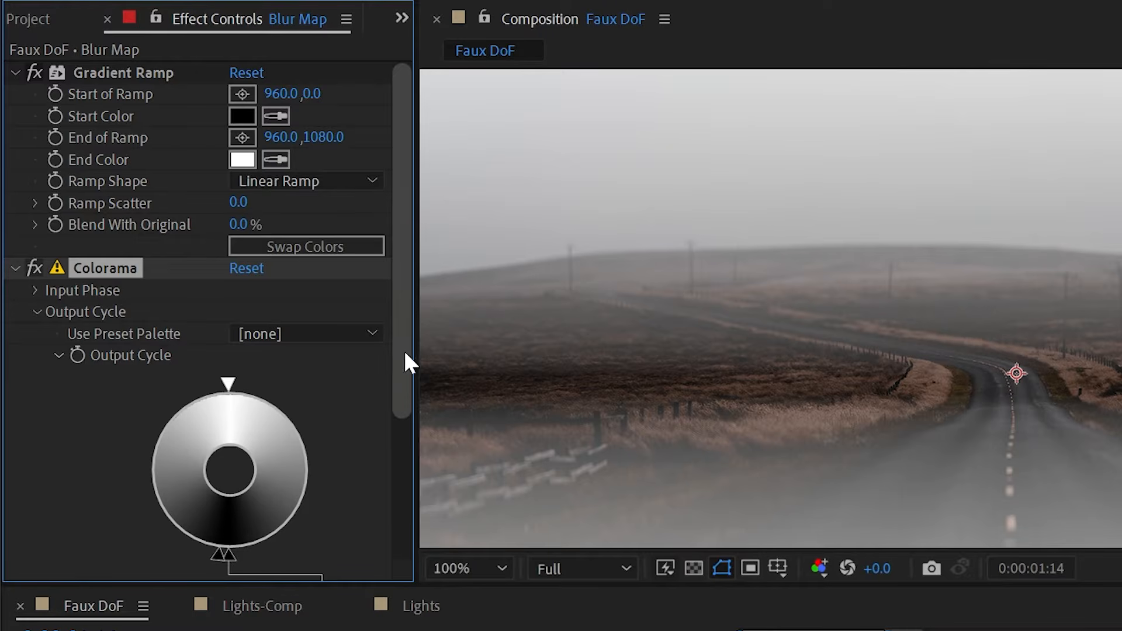
drag(405, 349, 405, 453)
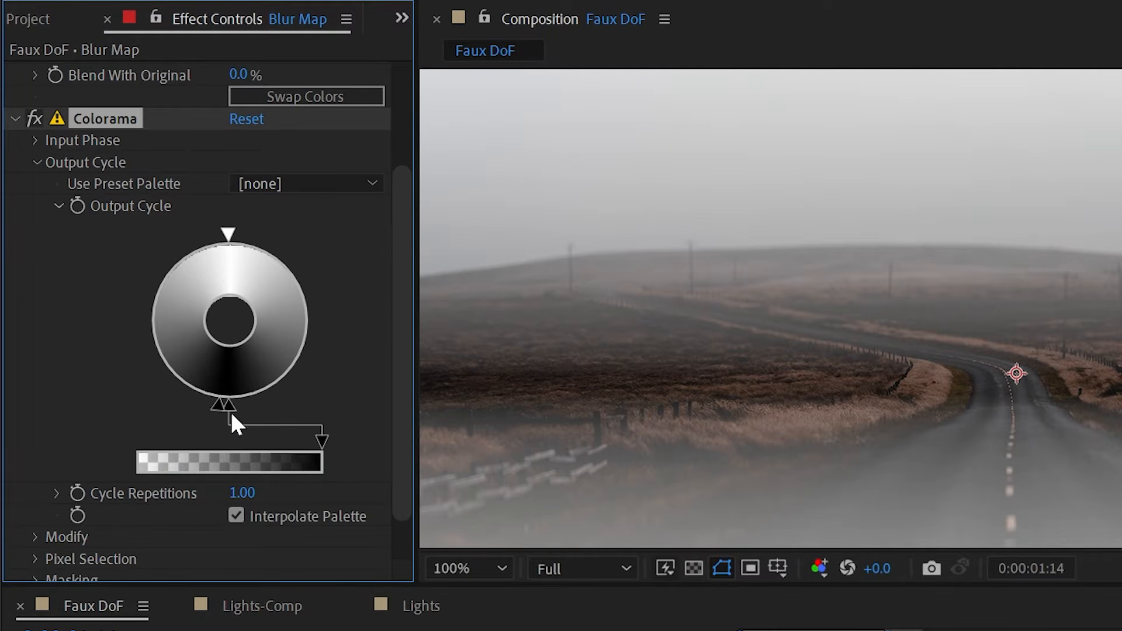
drag(231, 406, 239, 406)
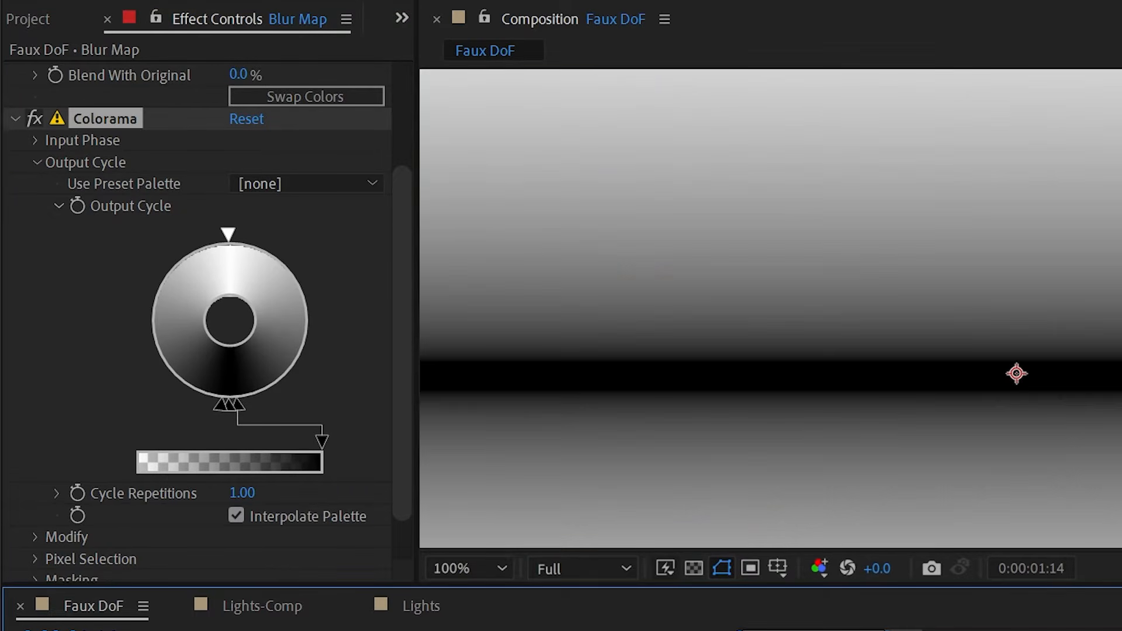
key(comma)
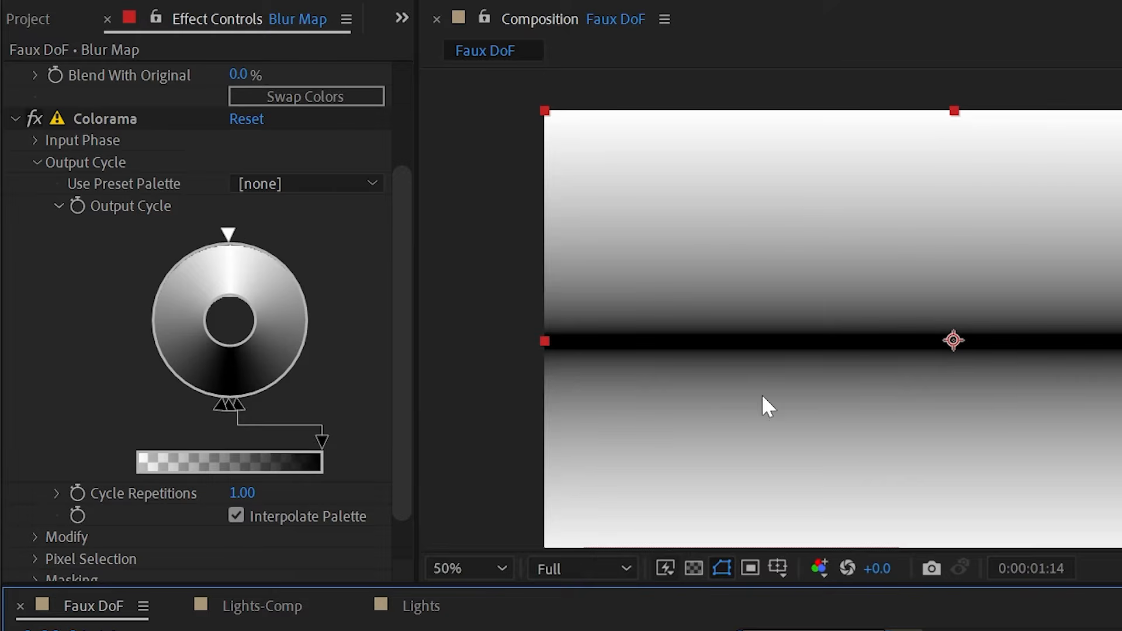
click(57, 206)
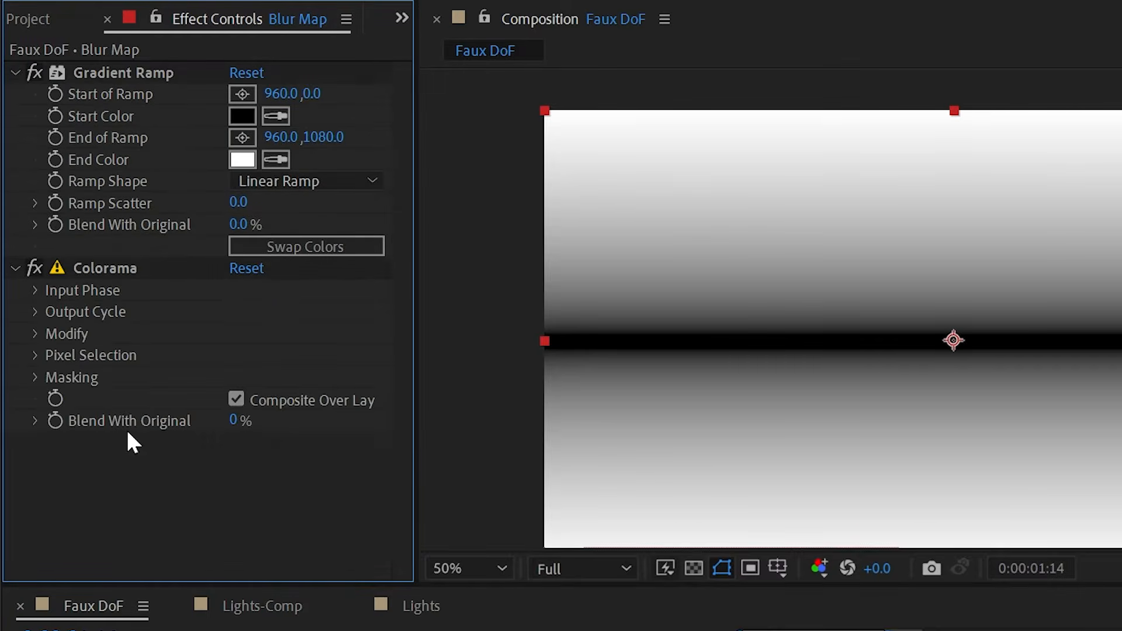
- Scrub Colorama's Phase Shift to about -67° to slide the black focus band
click(35, 333)
click(35, 333)
click(35, 291)
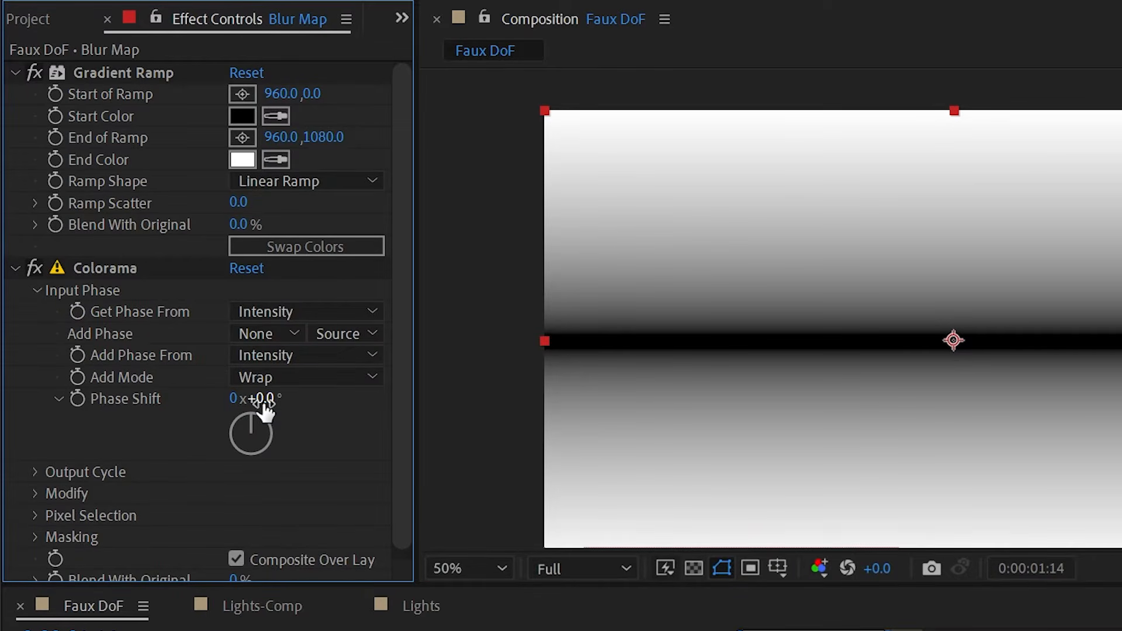
drag(261, 402, 176, 420)
drag(254, 413, 211, 413)
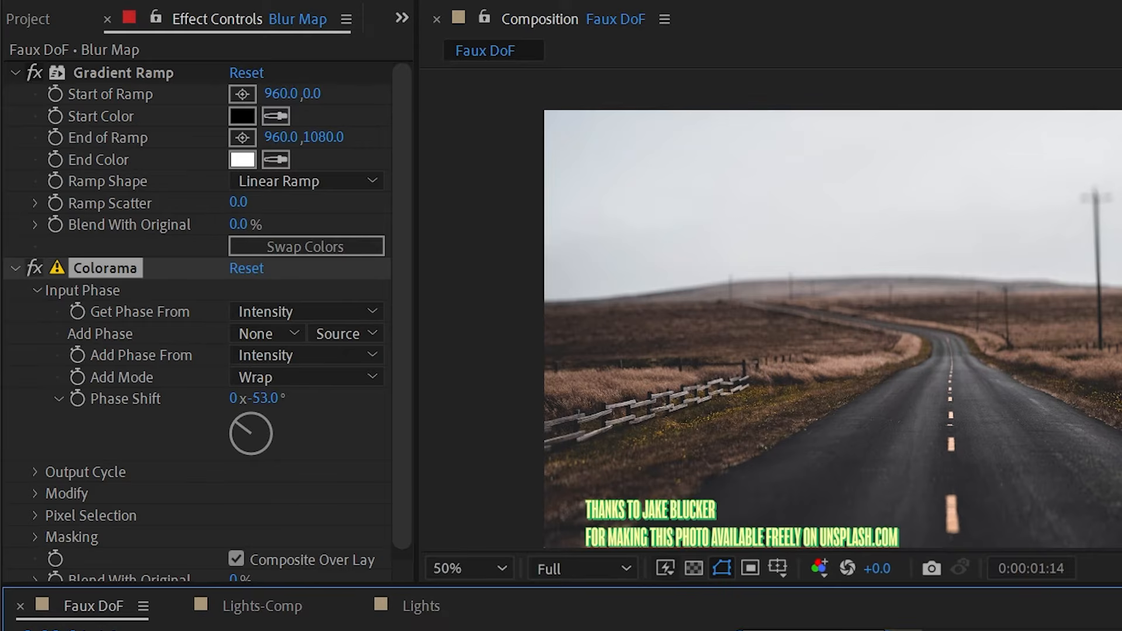
drag(248, 398, 236, 398)
scroll(691, 326, up, 4)
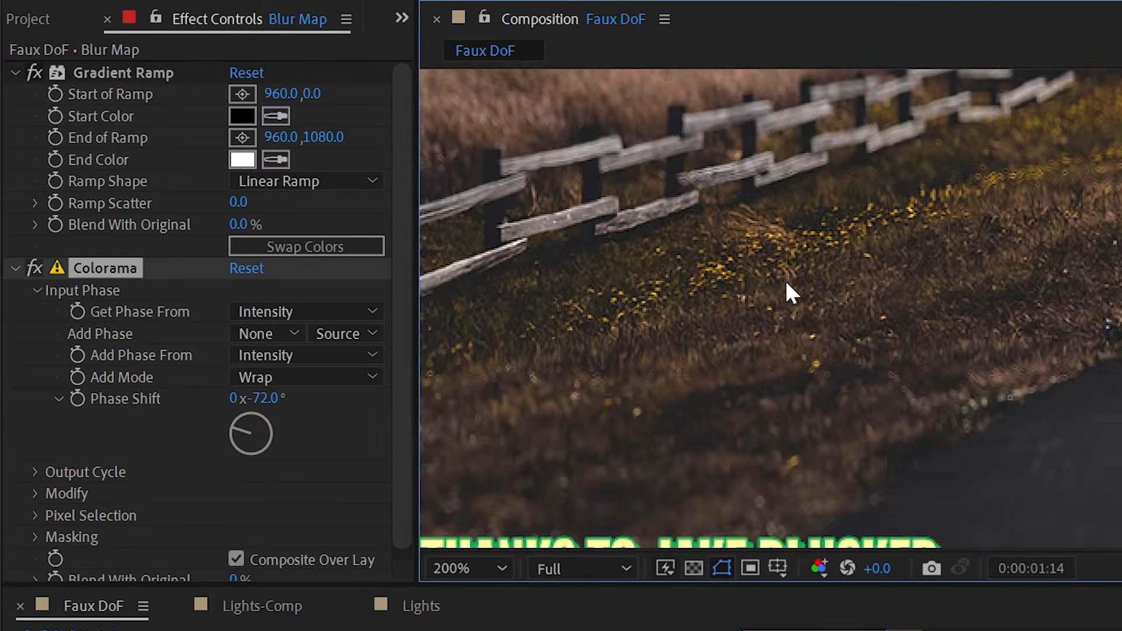
- Fine-tune Phase Shift while panning the road, settling it at -38°
drag(785, 281, 865, 222)
drag(248, 398, 320, 390)
drag(844, 180, 759, 498)
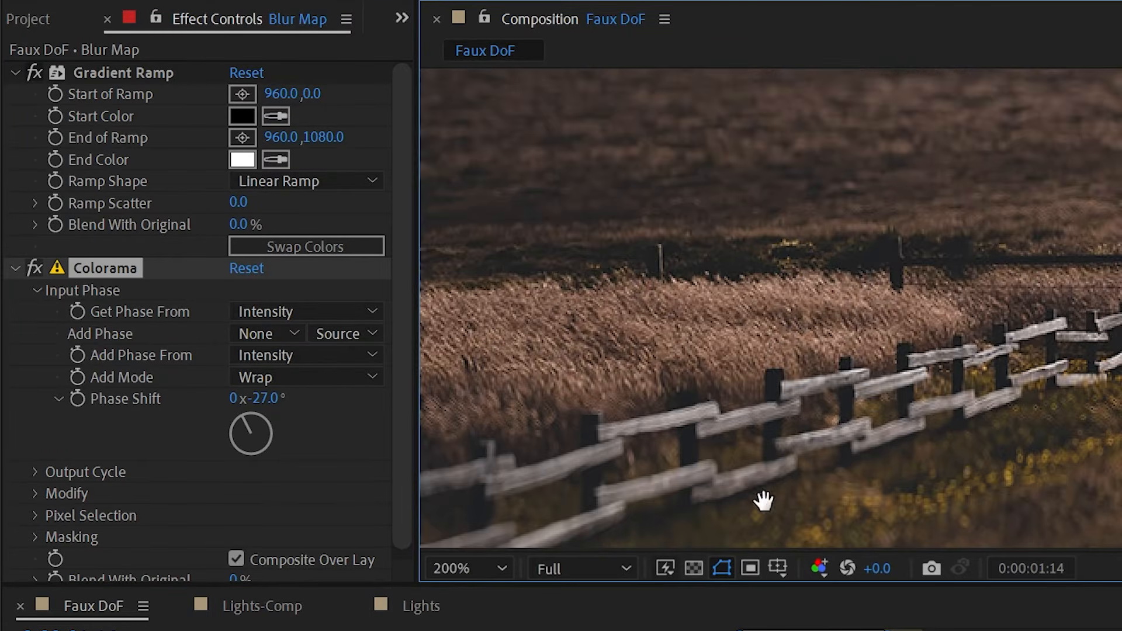
drag(745, 257, 748, 356)
drag(260, 397, 288, 388)
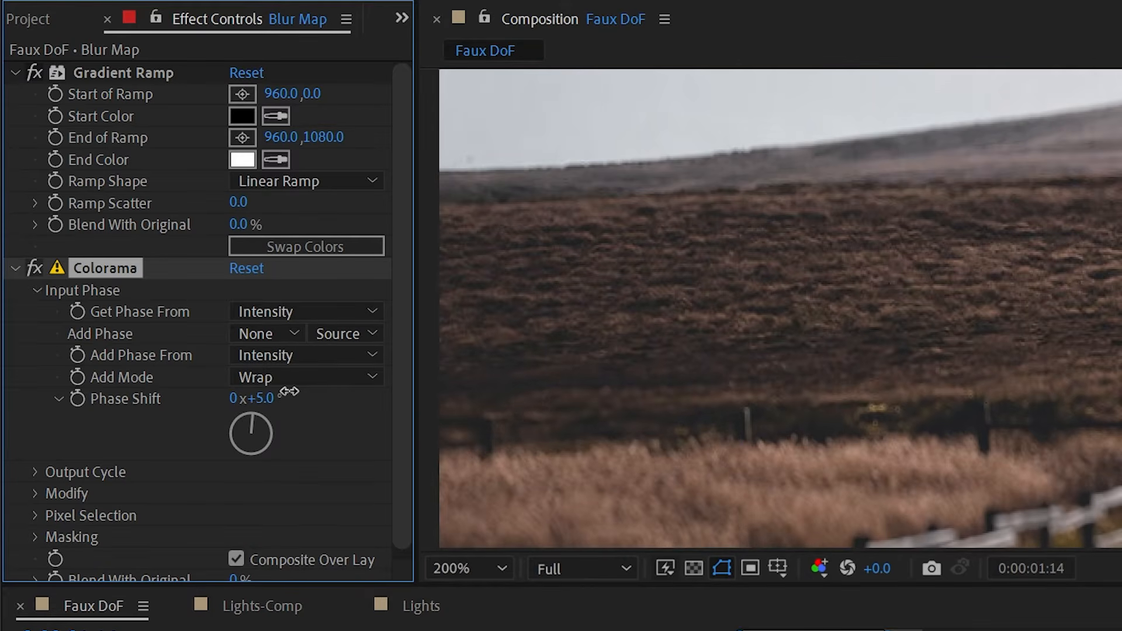
drag(737, 397, 763, 156)
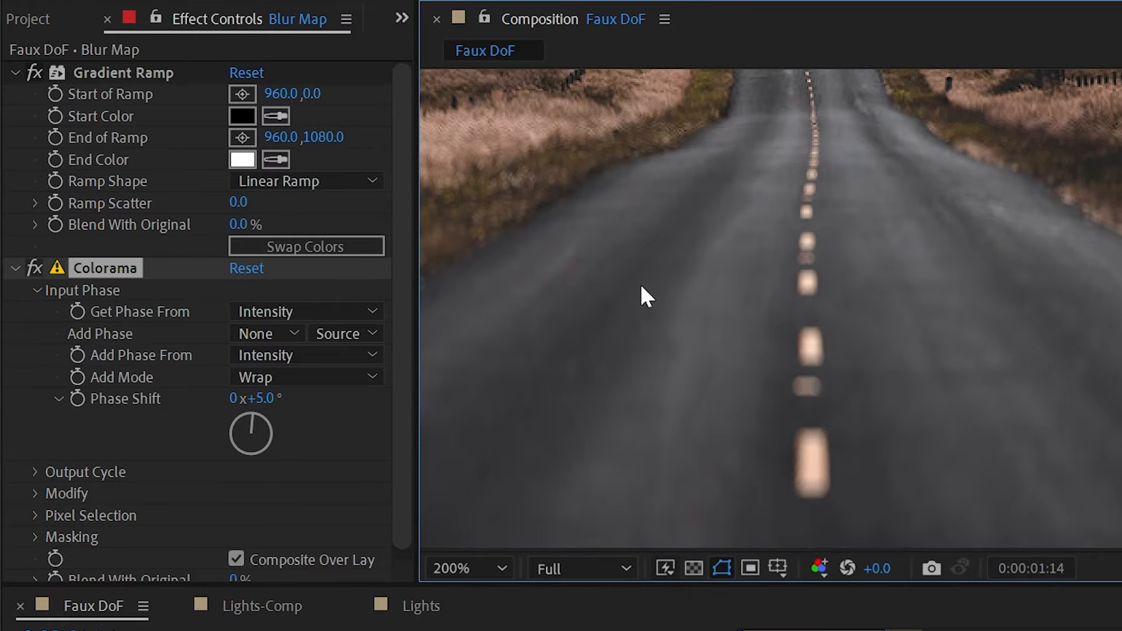
drag(260, 402, 205, 393)
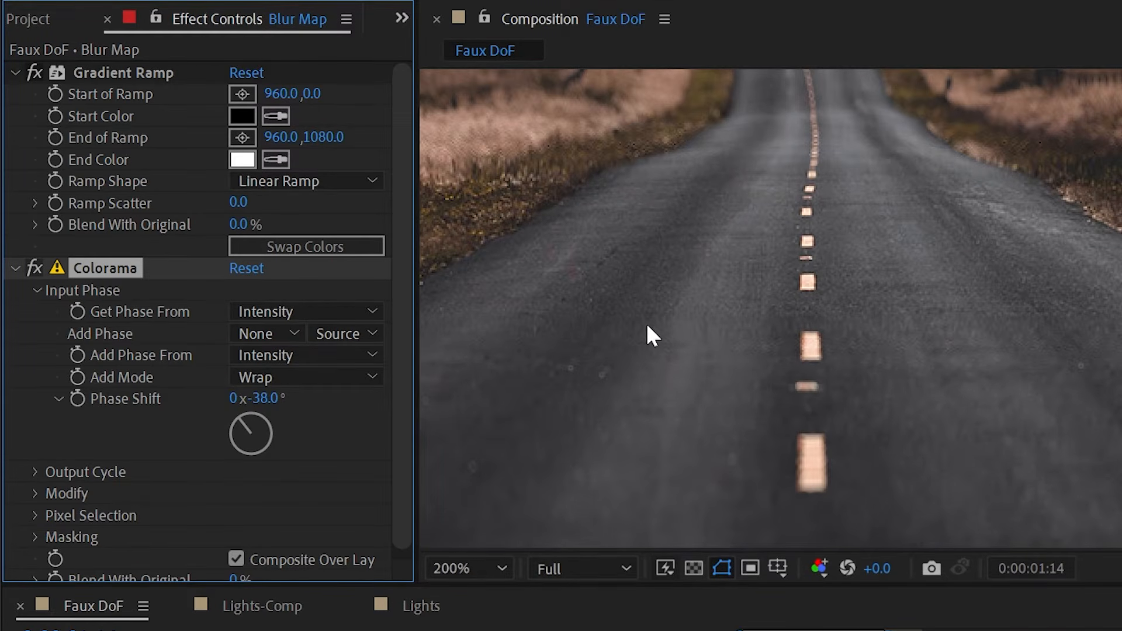
key(ctrl+Down)
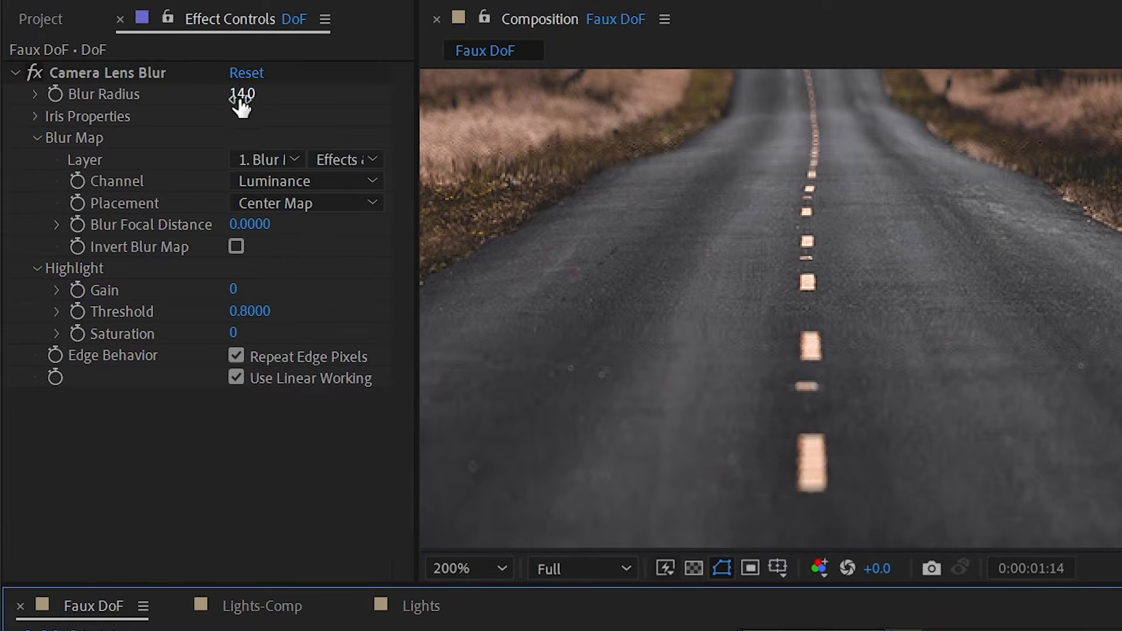
- Raise DoF's Camera Lens Blur Radius to 56.0 and reframe the view on the winding road
drag(241, 101, 288, 87)
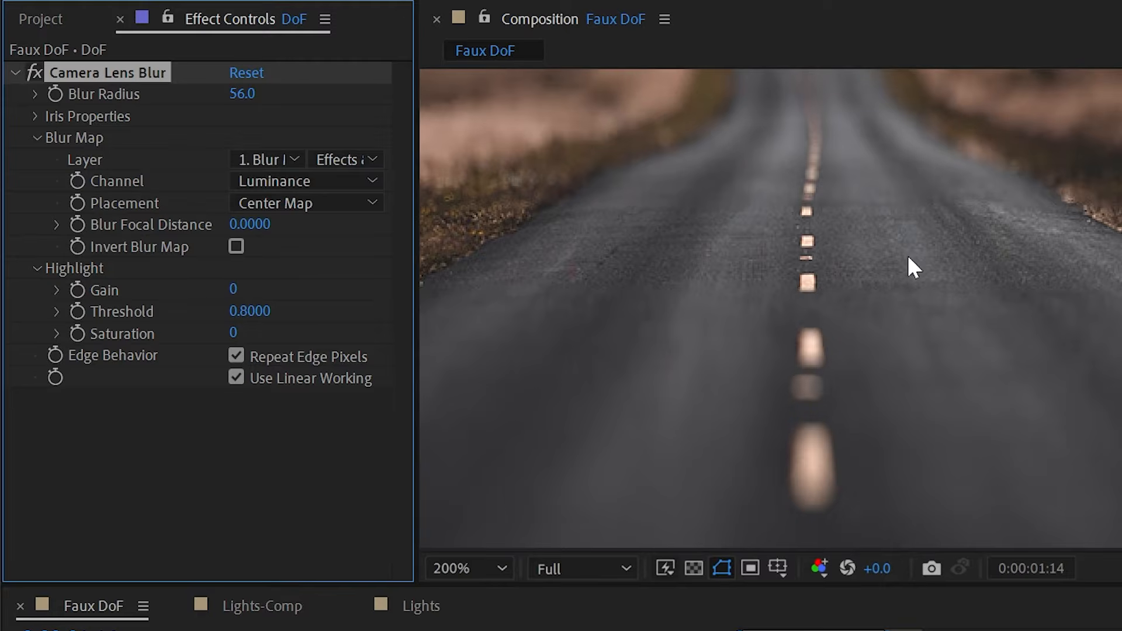
scroll(892, 210, down, 1)
drag(892, 210, 933, 317)
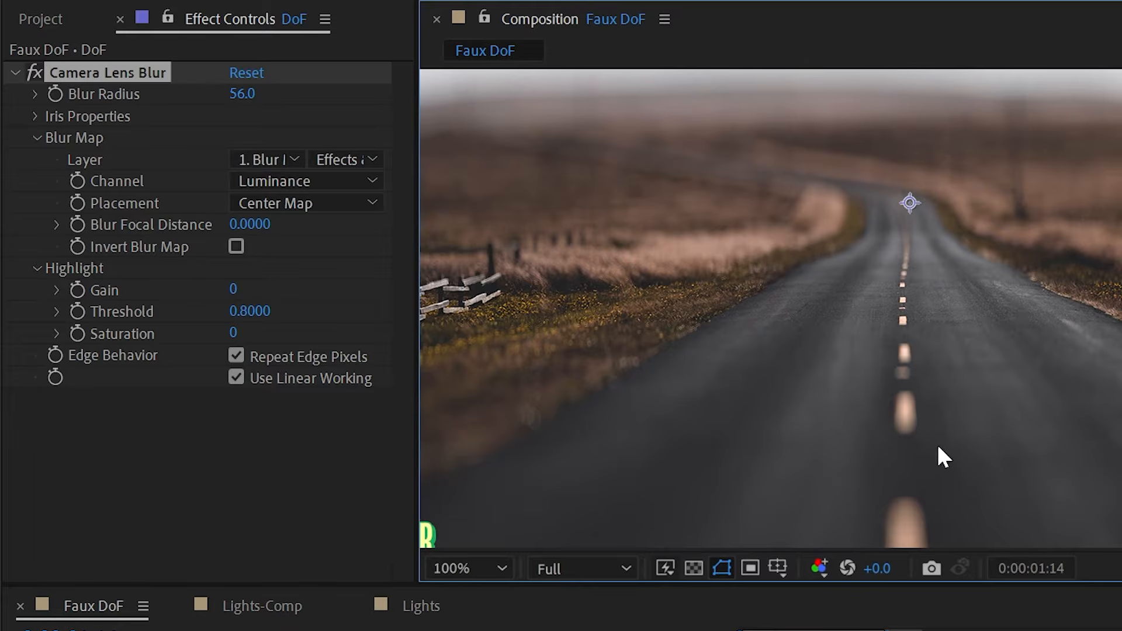
key(ctrl+Up)
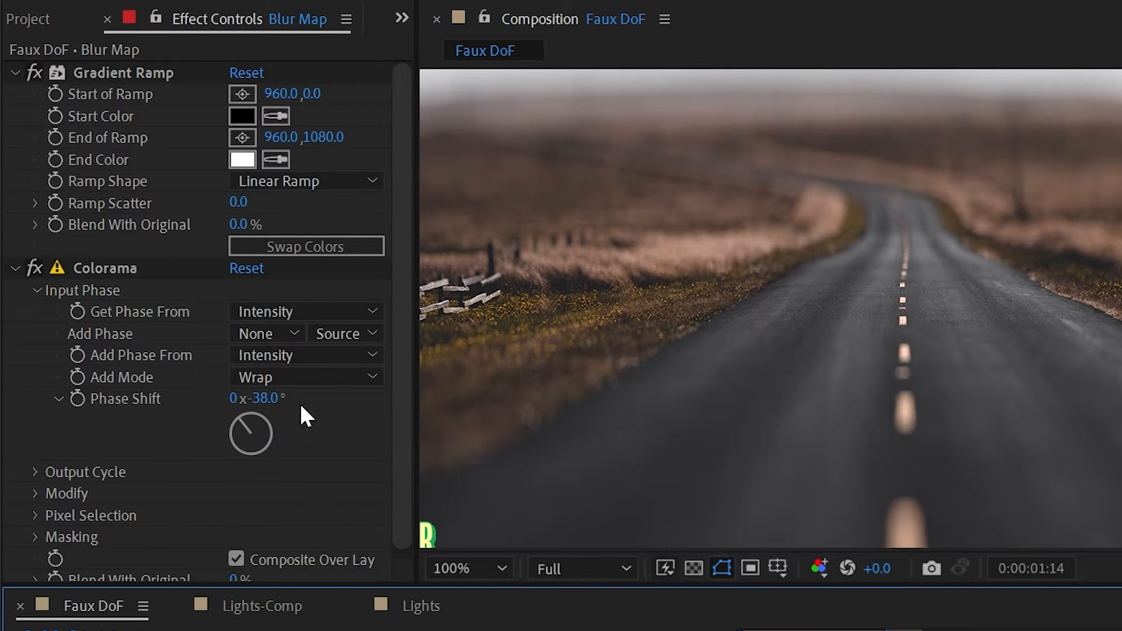
- Keyframe Phase Shift from -73° at 0:00 to -13° at 0:00:01:12, then play it back
drag(257, 400, 221, 401)
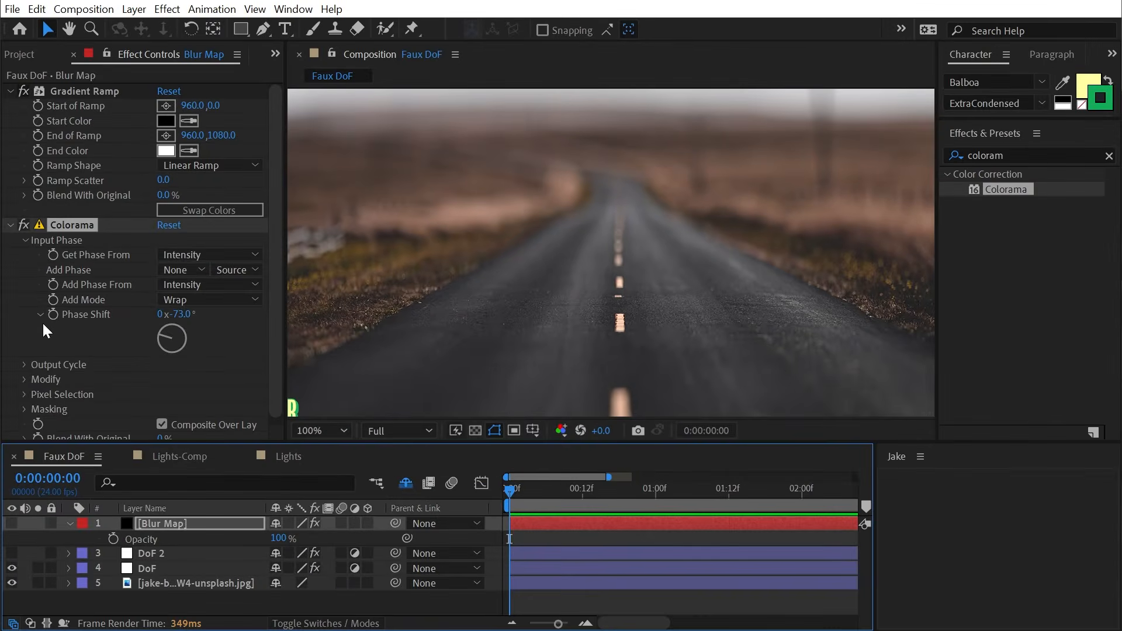
drag(558, 493, 726, 516)
drag(193, 314, 241, 317)
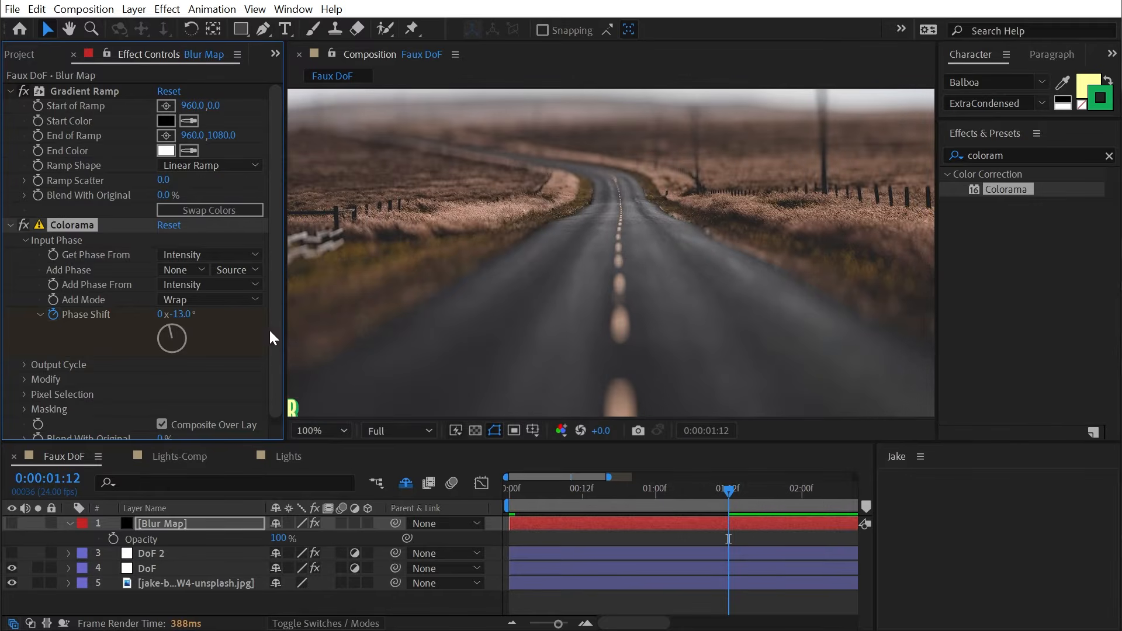
key(u)
click(692, 548)
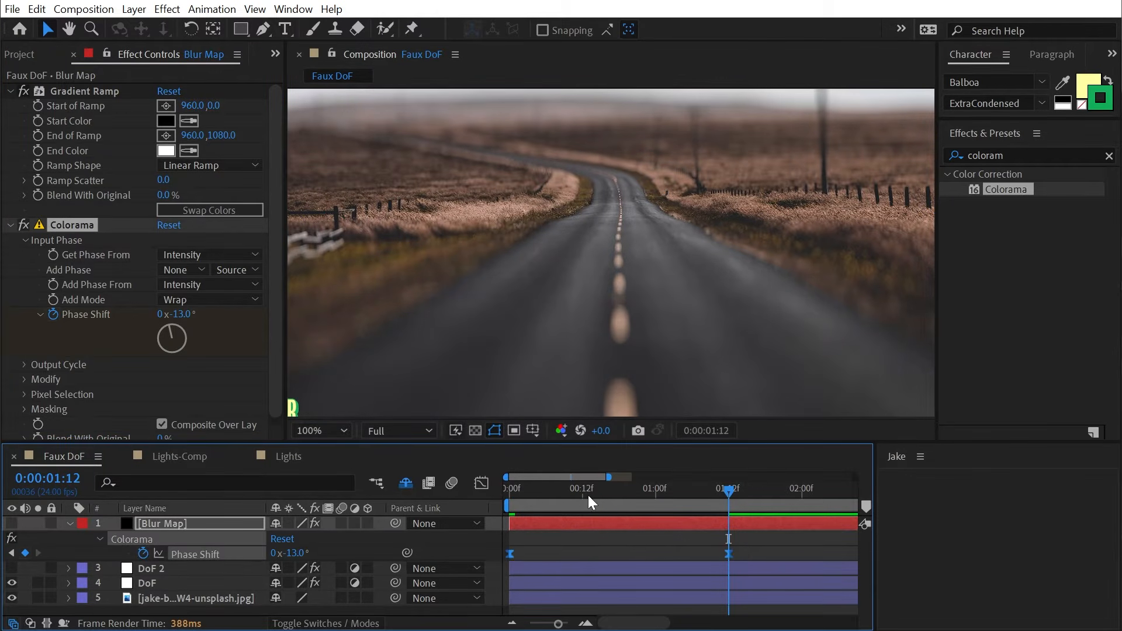
click(790, 488)
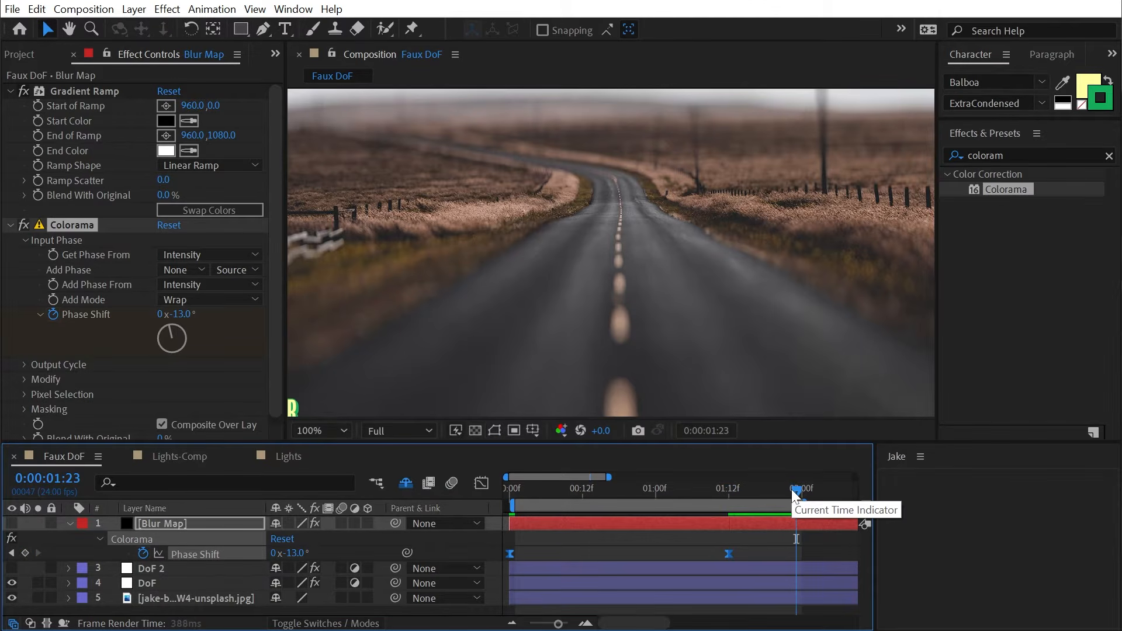
key(space)
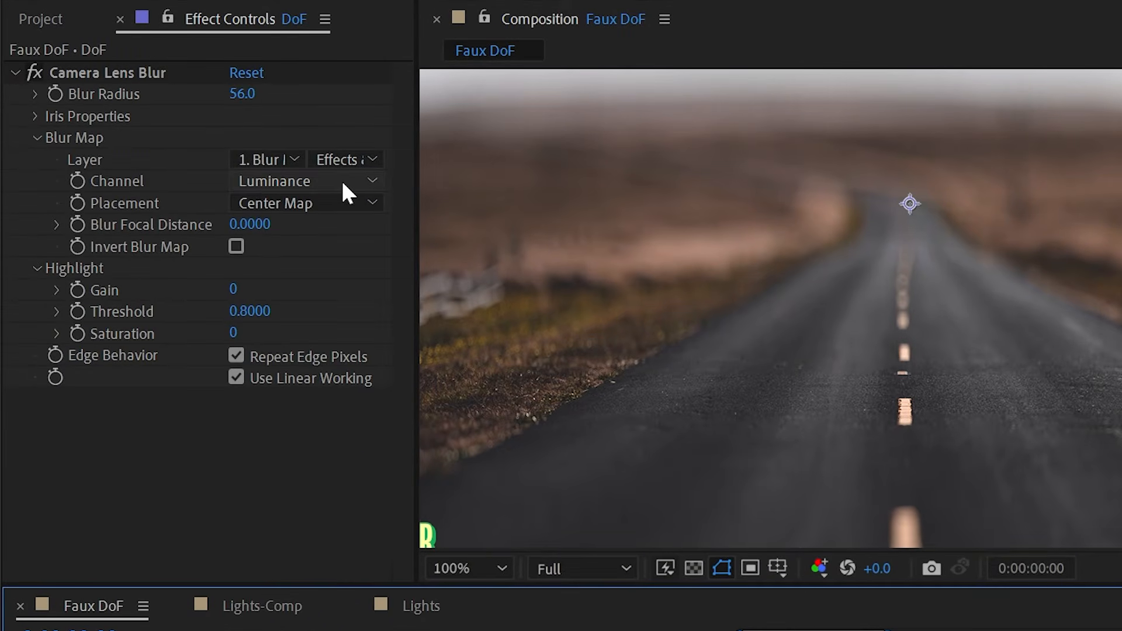
click(343, 182)
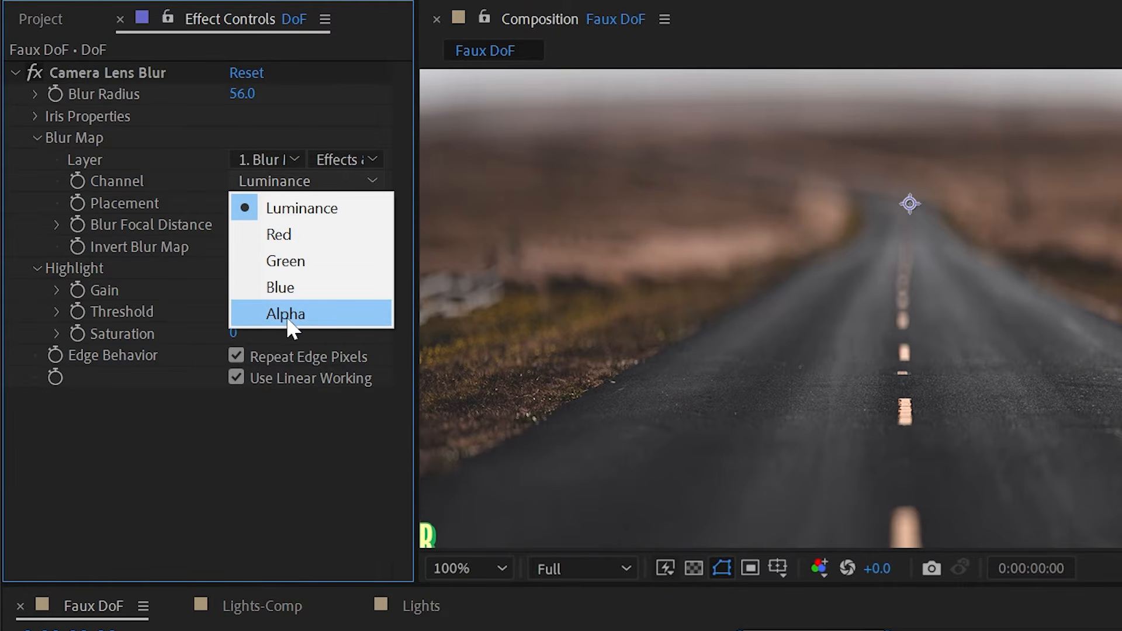
click(369, 208)
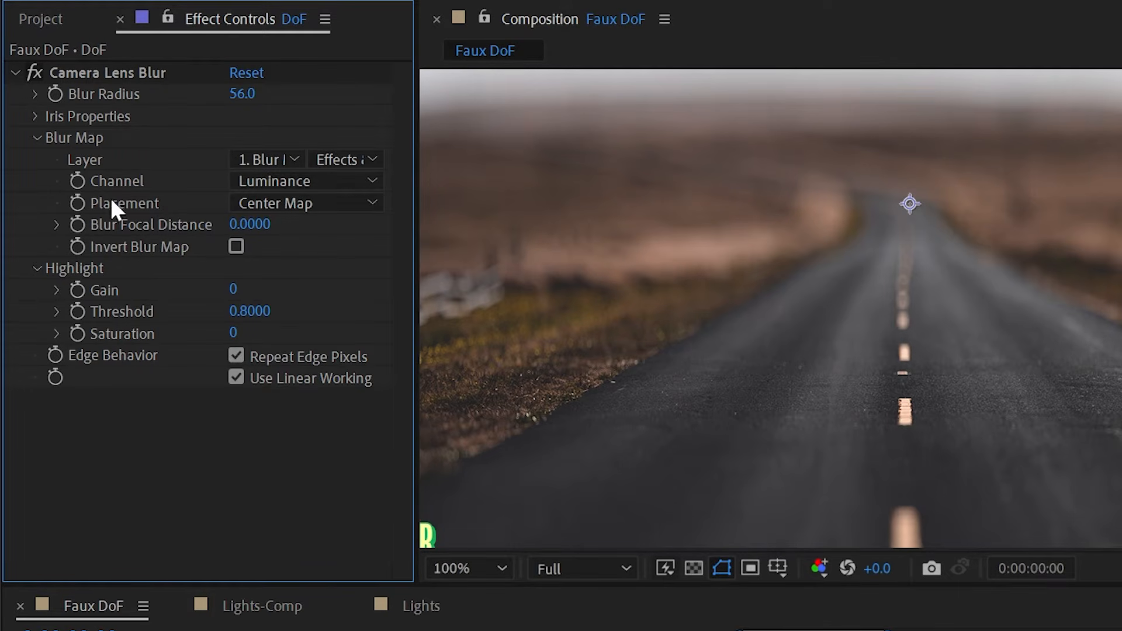
click(311, 208)
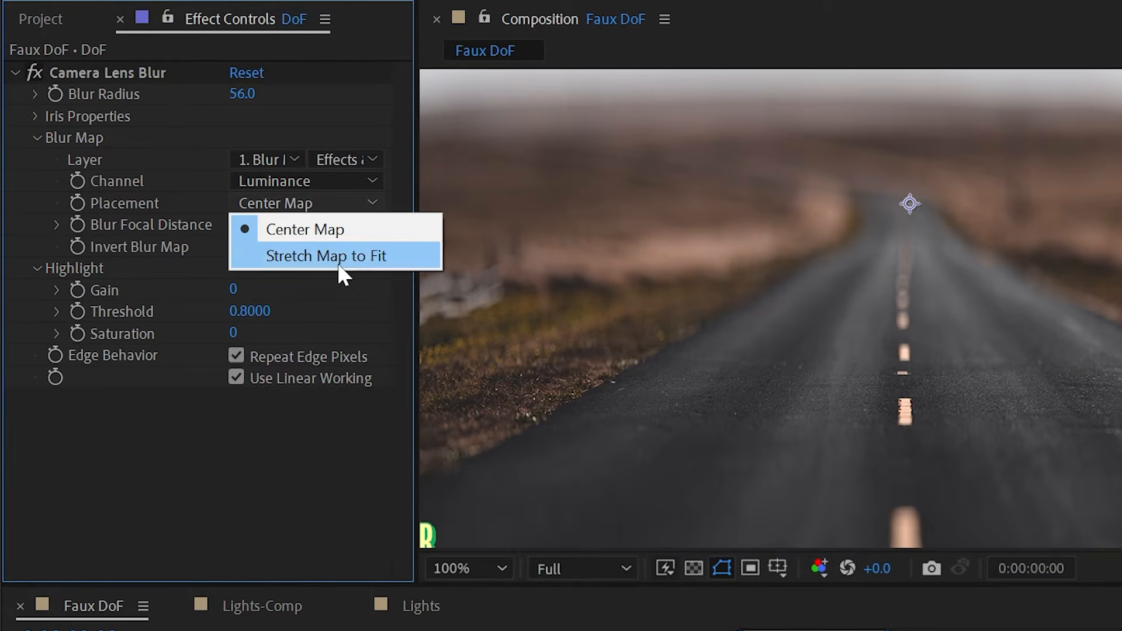
scroll(977, 286, down, 2)
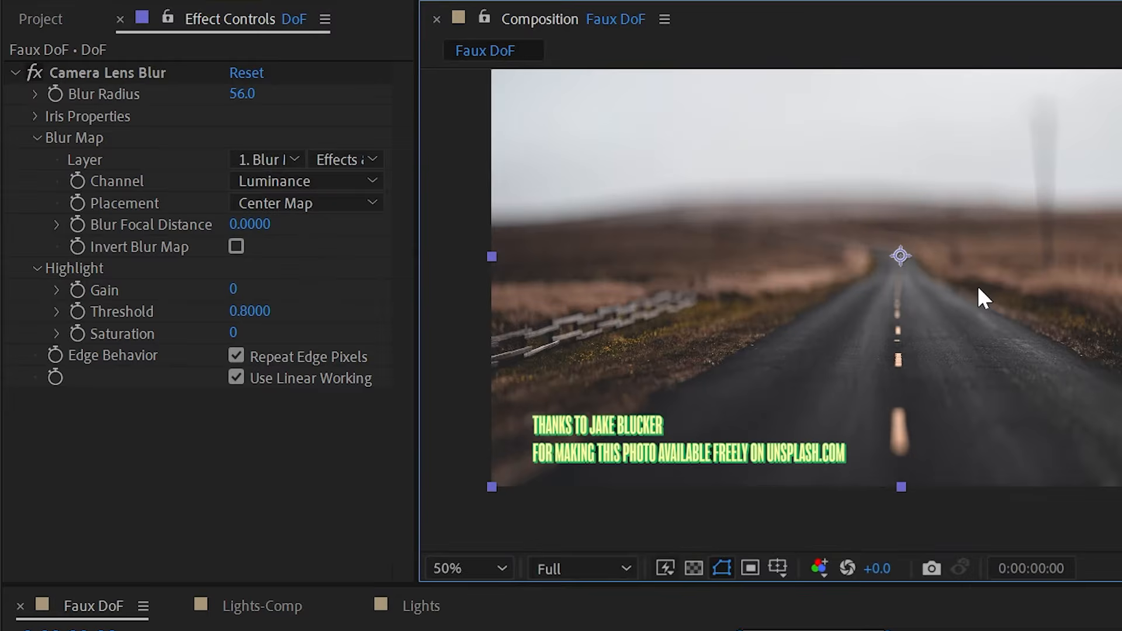
drag(1117, 210, 1054, 271)
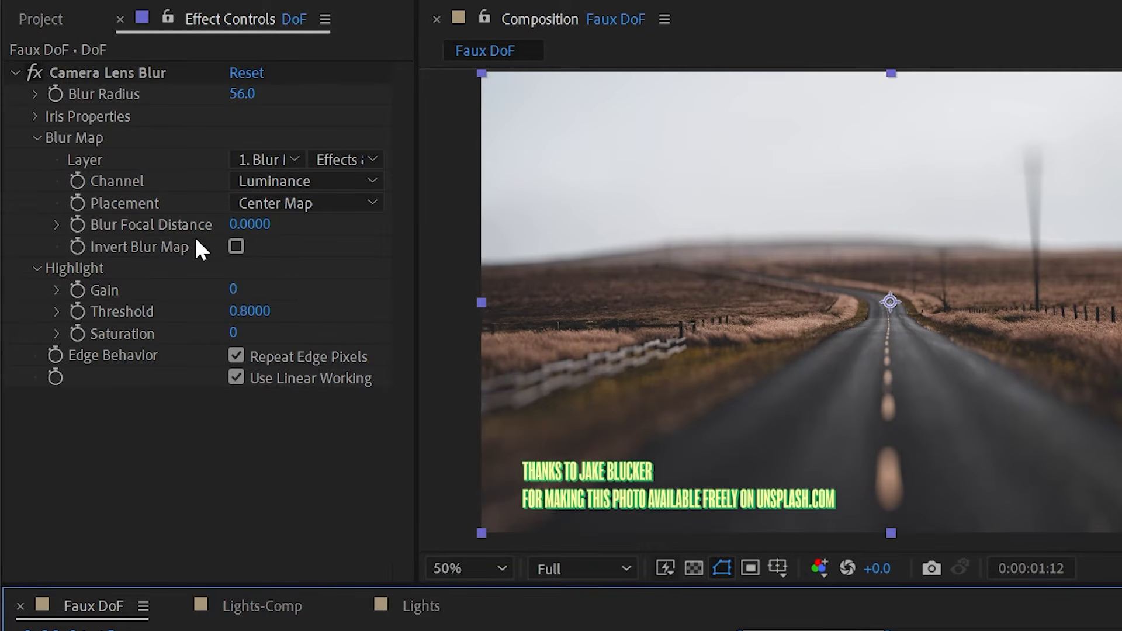
click(236, 247)
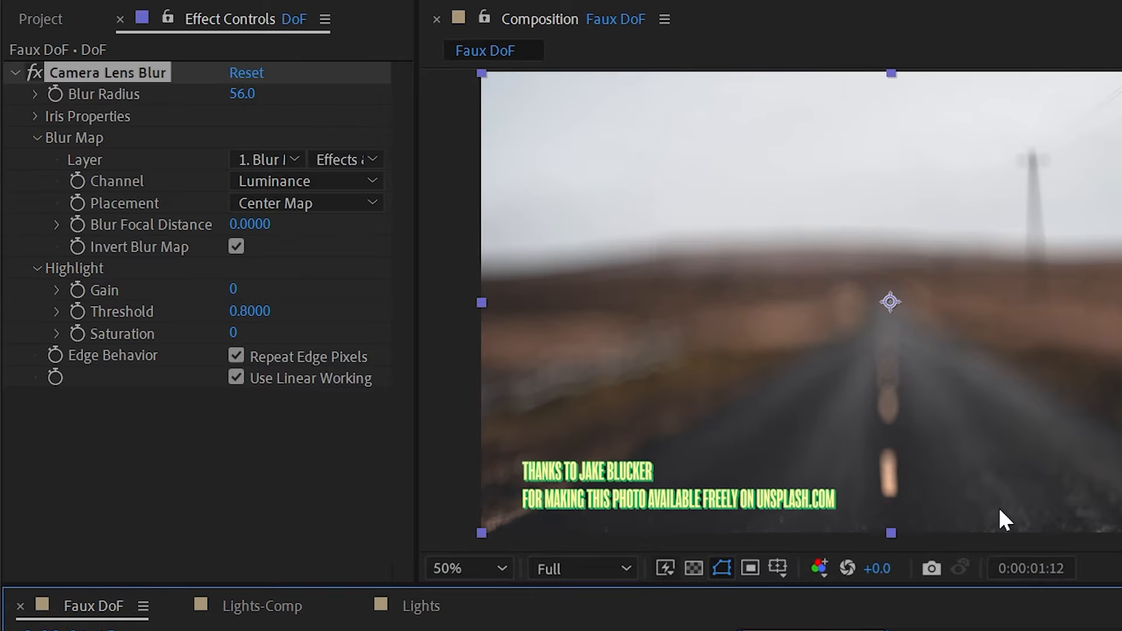
click(236, 247)
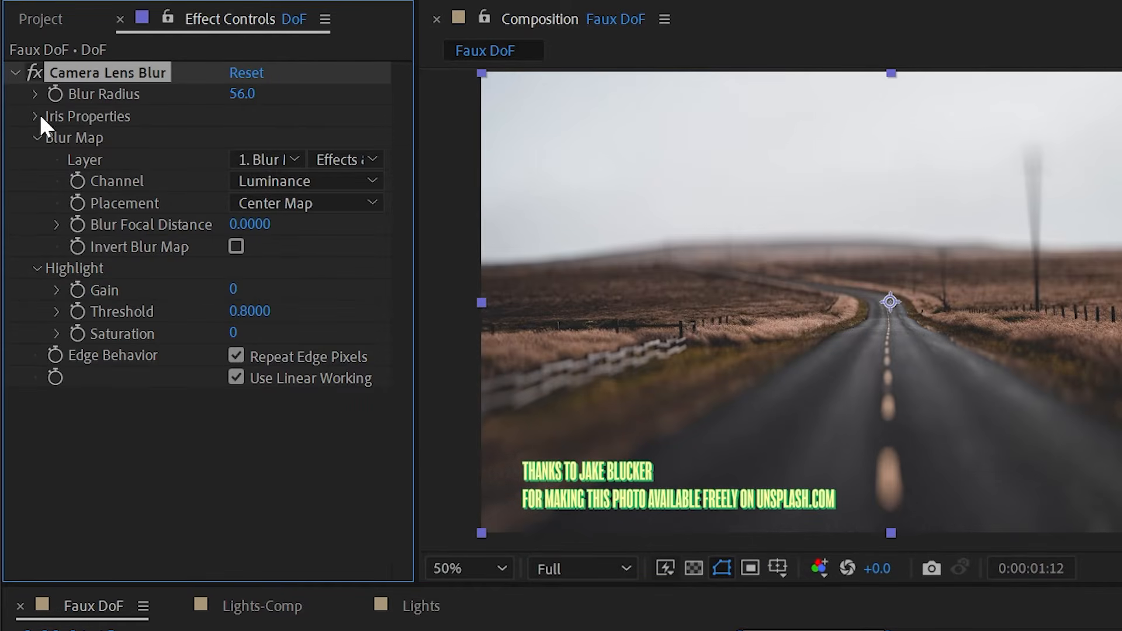
click(35, 137)
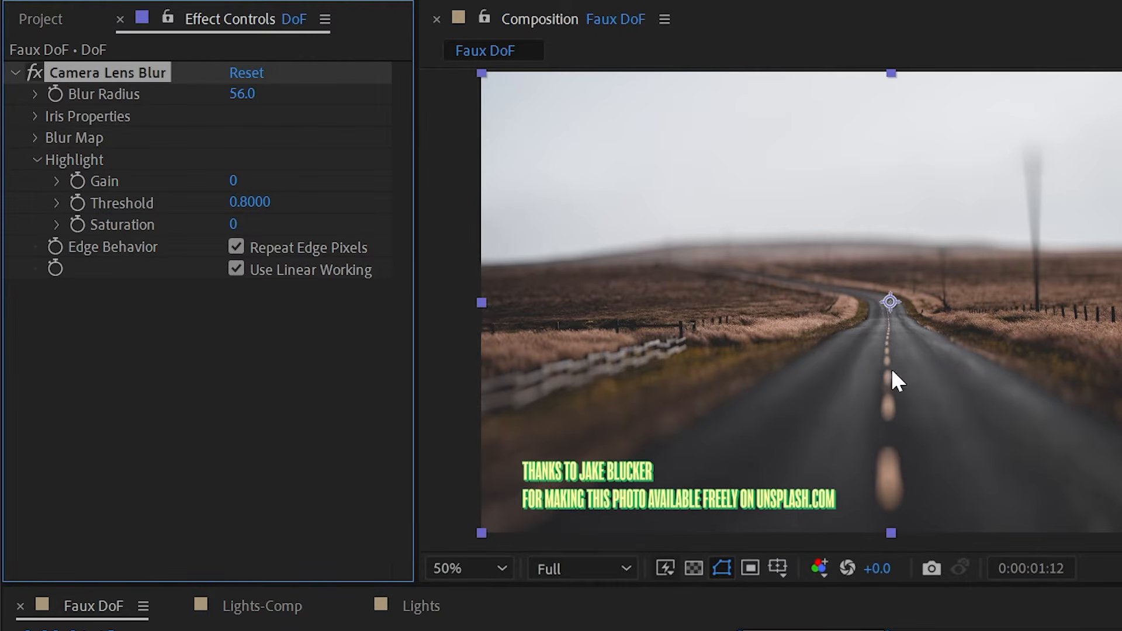
- Try highlight Gain 100, lower Threshold and Saturation 100, comparing the blur on and off
scroll(945, 447, up, 3)
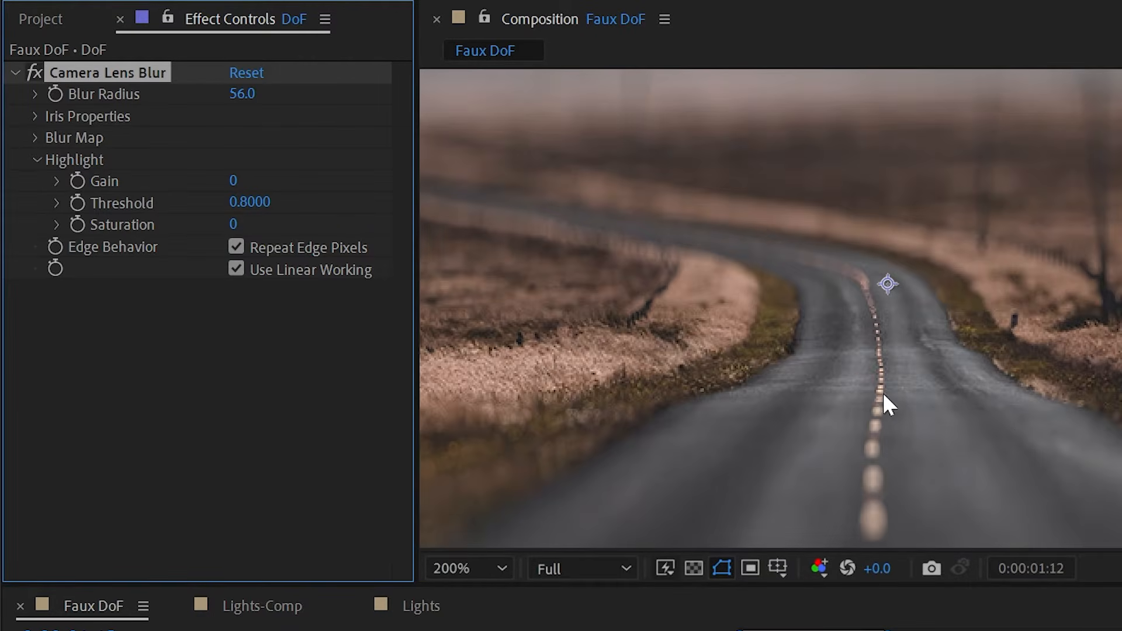
scroll(823, 326, down, 2)
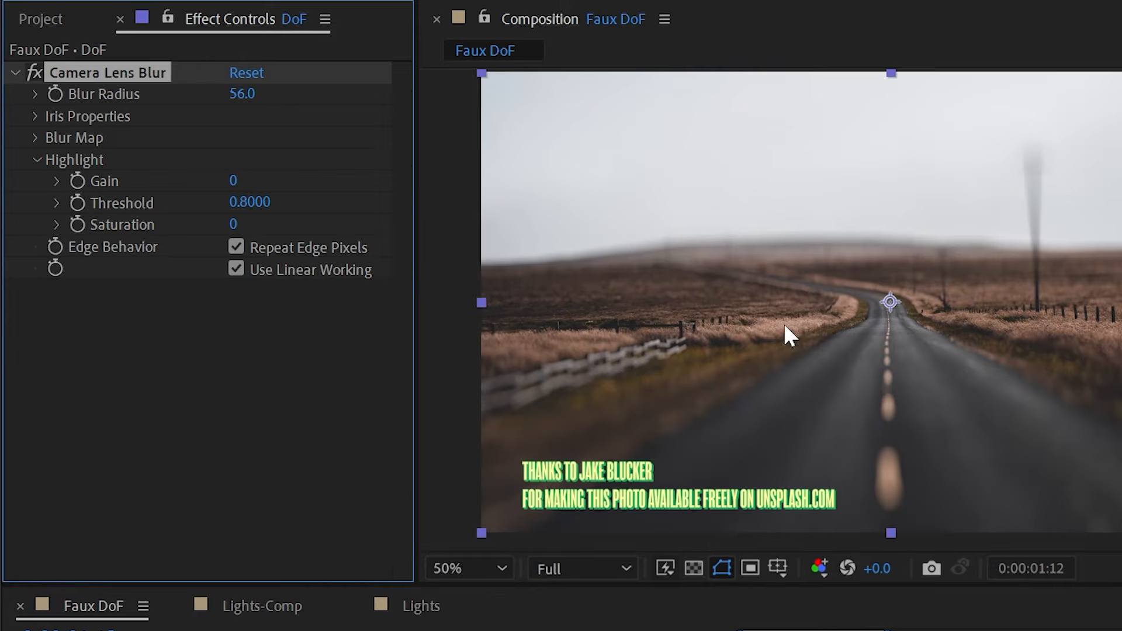
drag(229, 180, 310, 173)
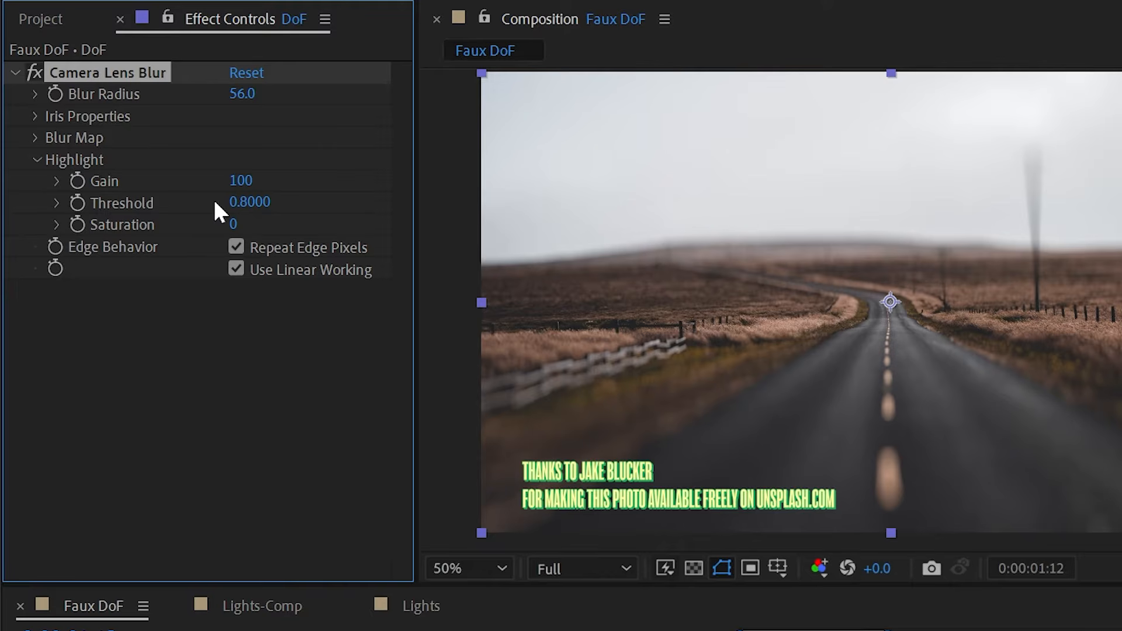
drag(252, 211, 230, 211)
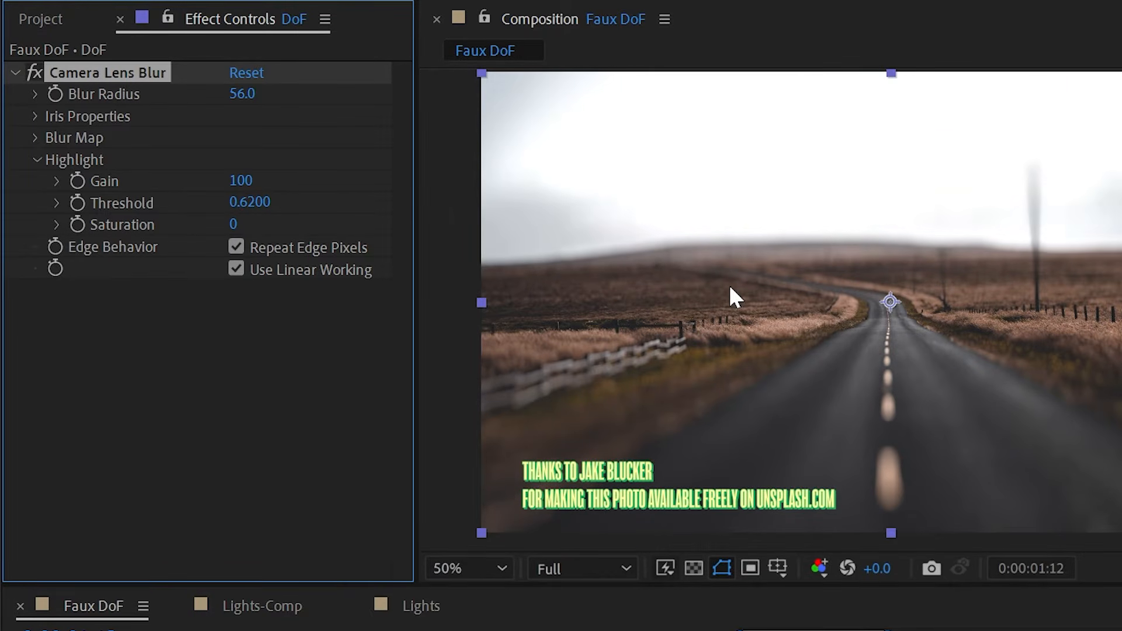
drag(257, 204, 200, 193)
scroll(839, 328, up, 4)
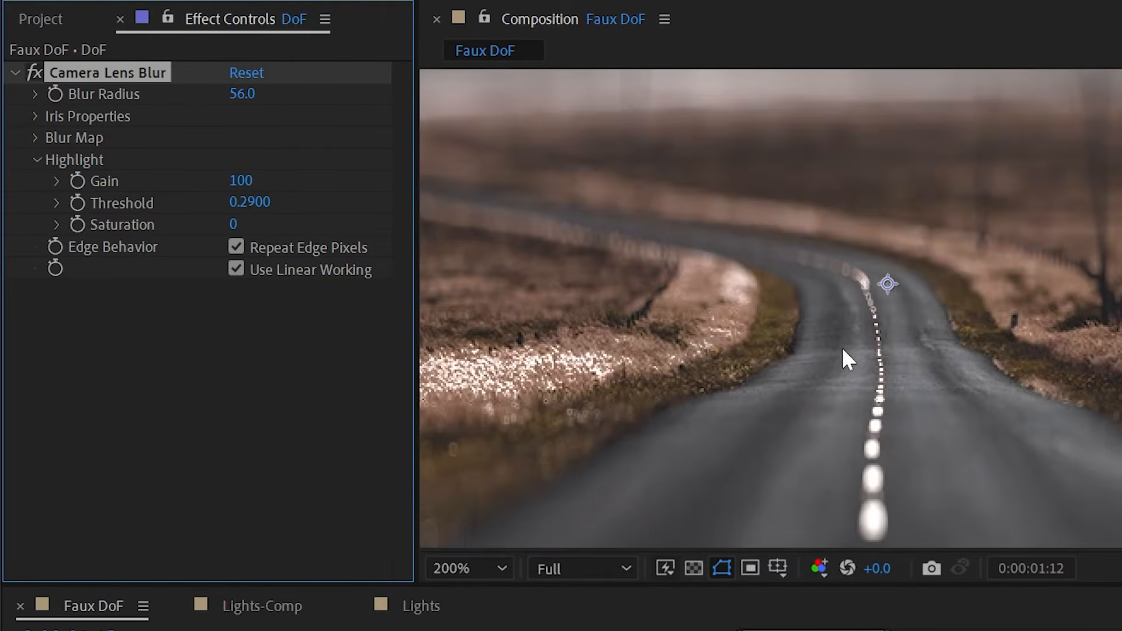
drag(969, 489, 947, 150)
drag(233, 224, 538, 218)
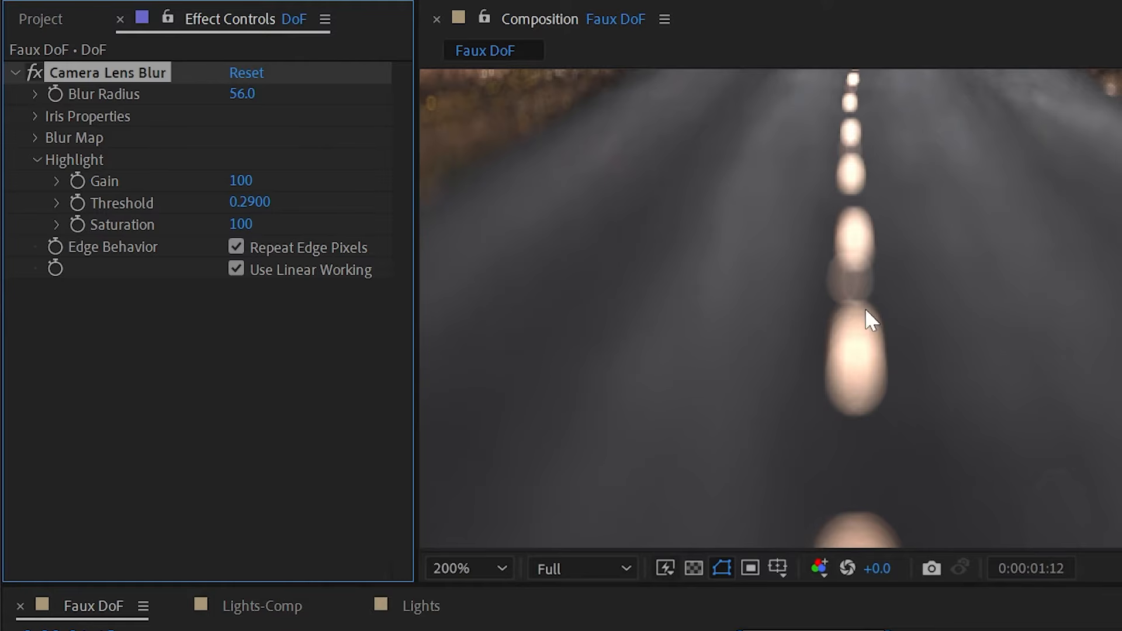
click(35, 73)
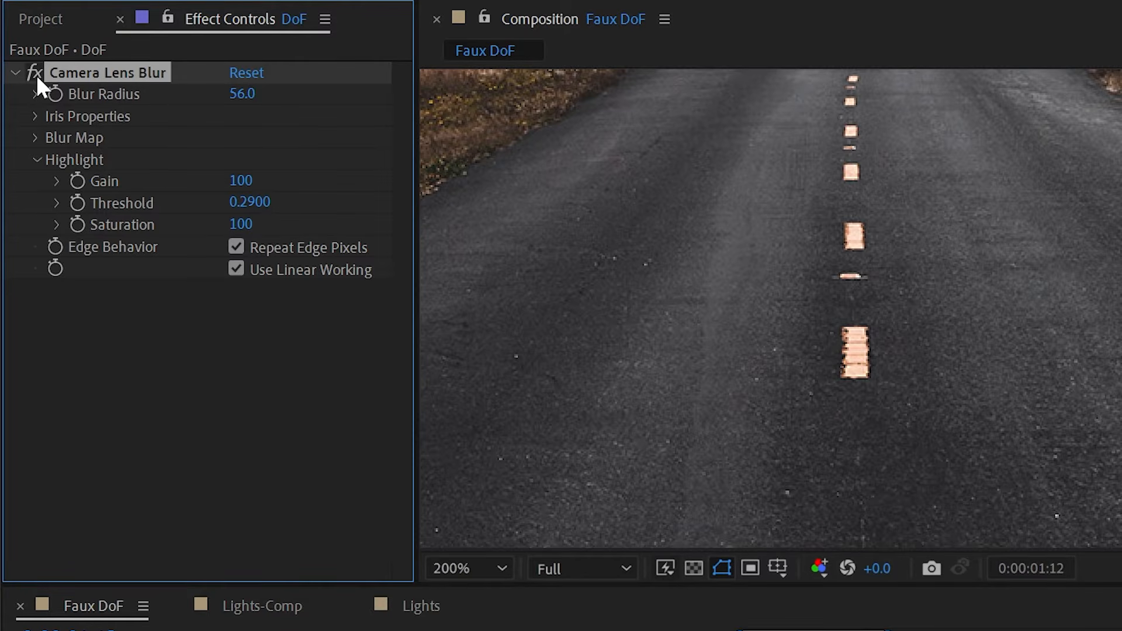
click(36, 73)
drag(257, 223, 103, 233)
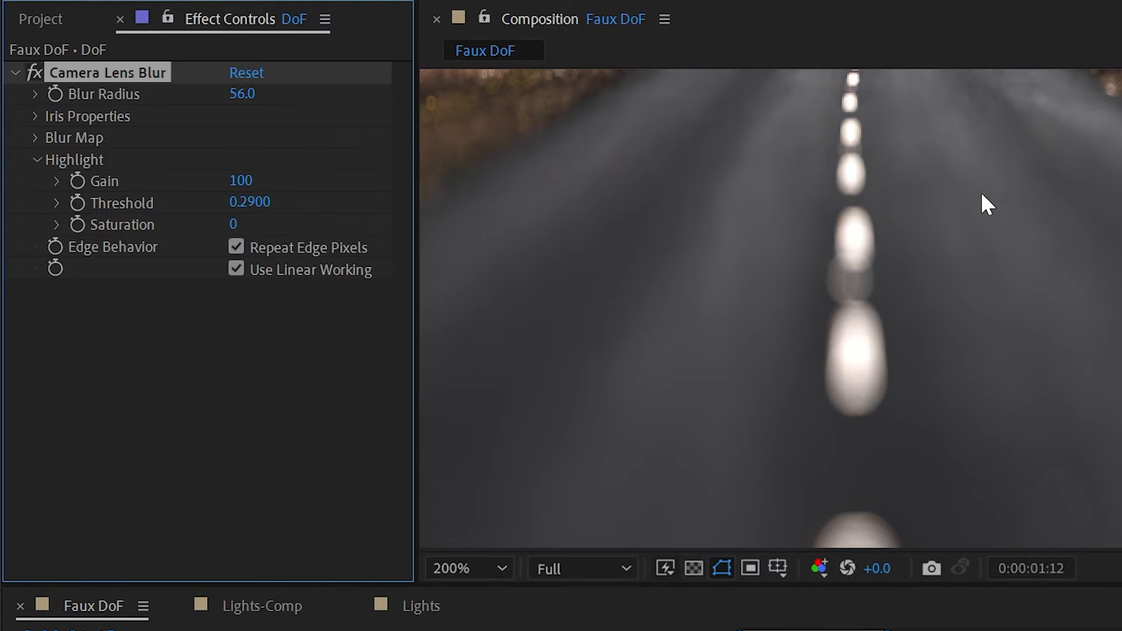
scroll(987, 204, down, 2)
drag(952, 106, 1027, 353)
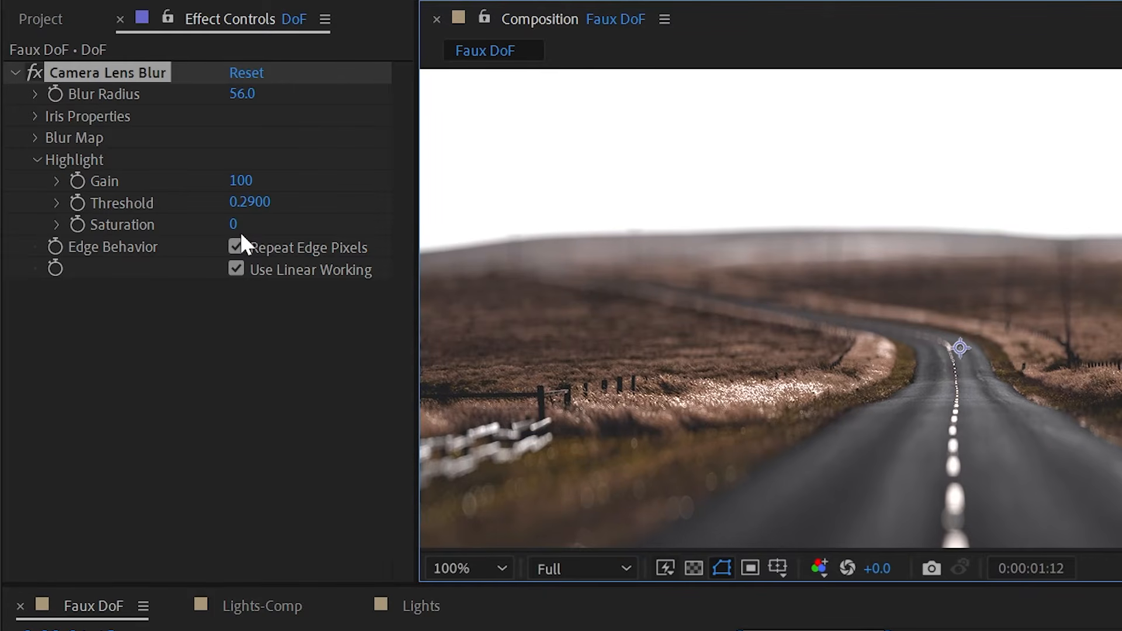
- Reset highlight Gain to 0 and Threshold to 0.8000
right_click(106, 186)
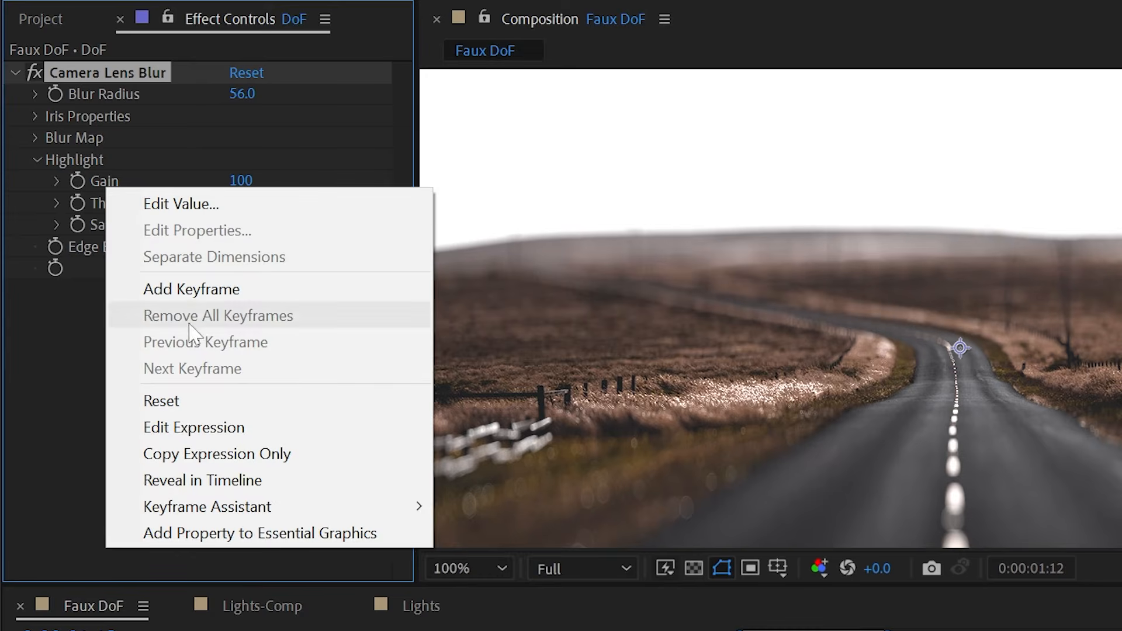
click(205, 403)
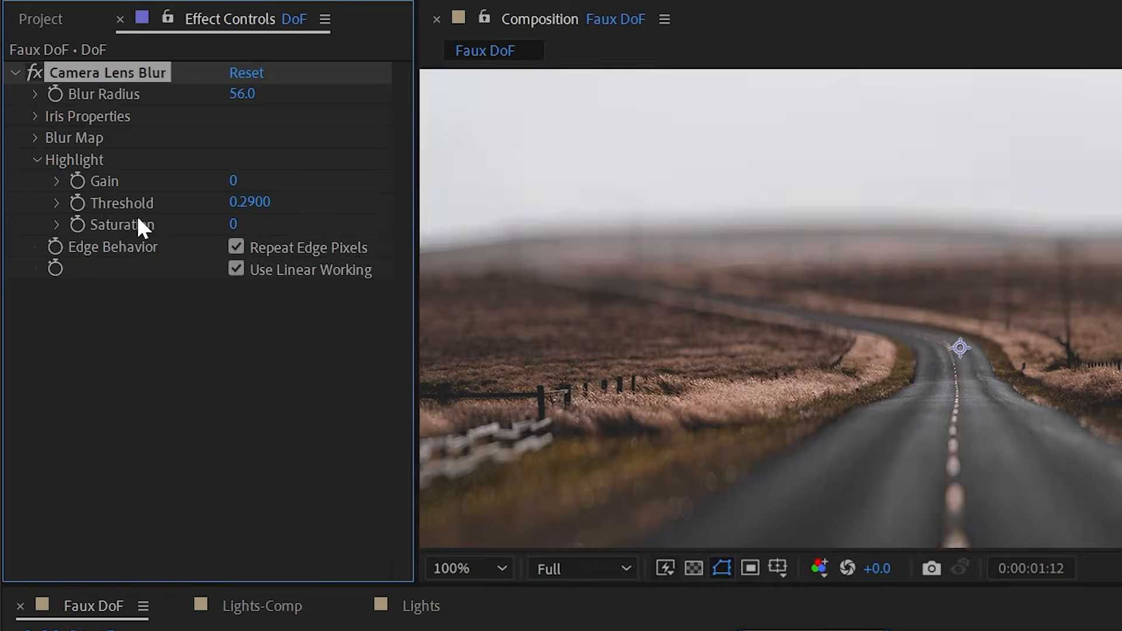
right_click(135, 205)
click(220, 420)
scroll(786, 269, down, 2)
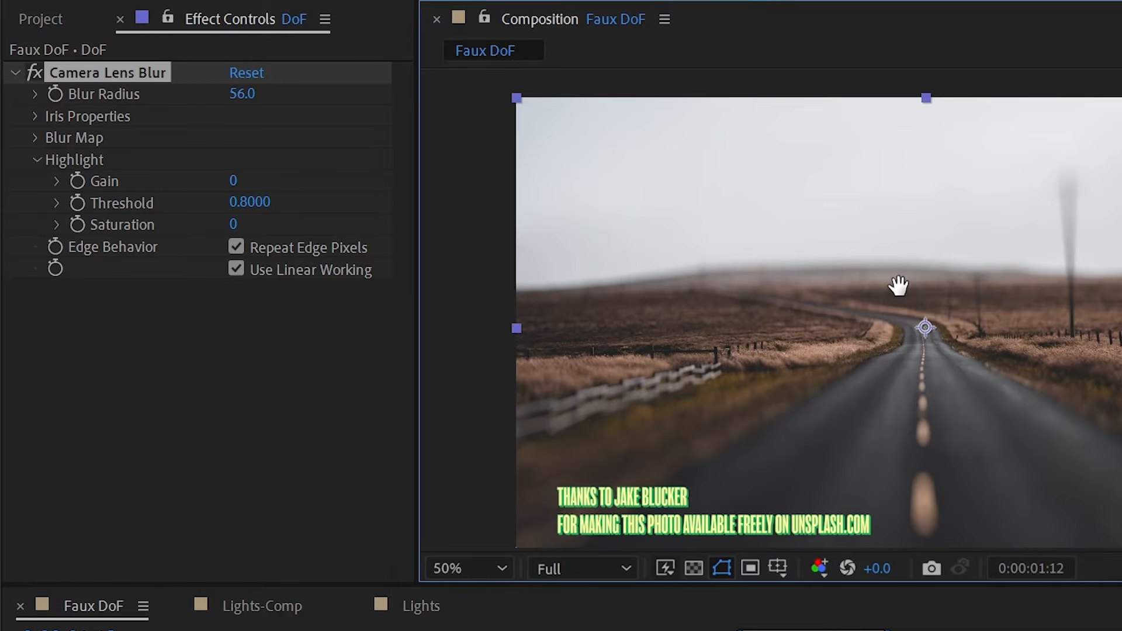
drag(898, 285, 830, 275)
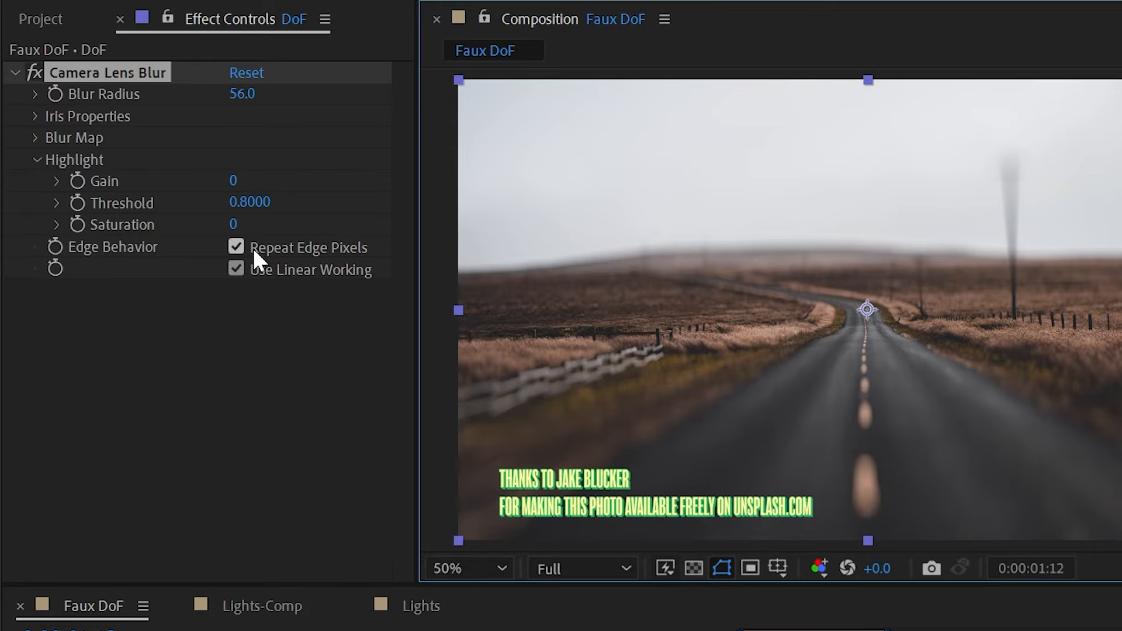
- Toggle Repeat Edge Pixels off and back on, checking frame edges against the transparency grid
click(117, 273)
click(238, 249)
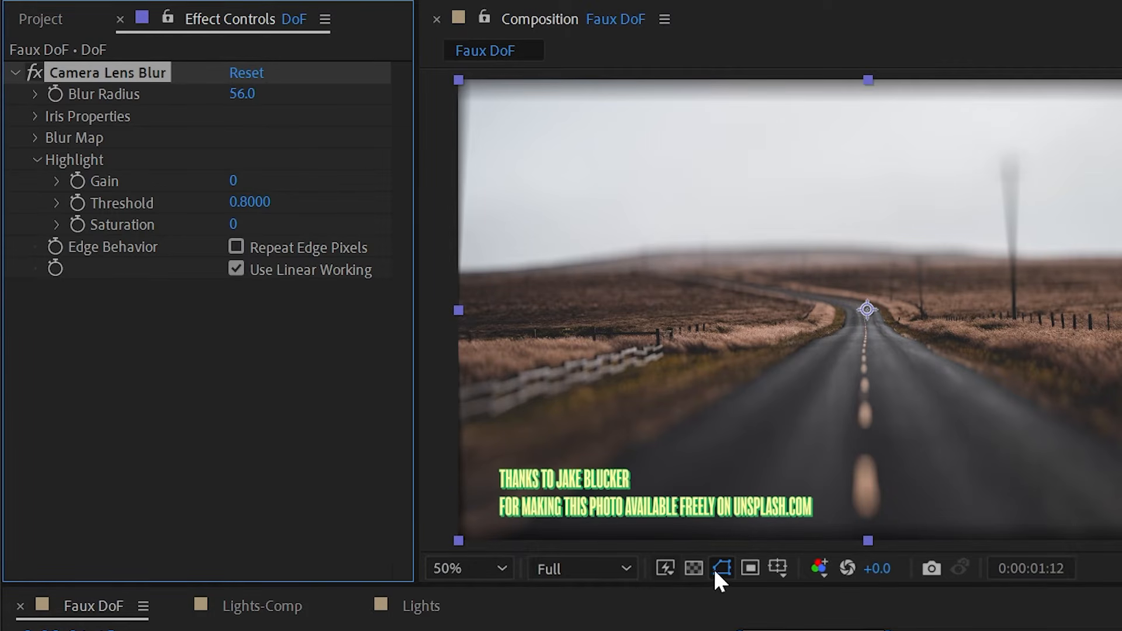
click(695, 567)
click(696, 567)
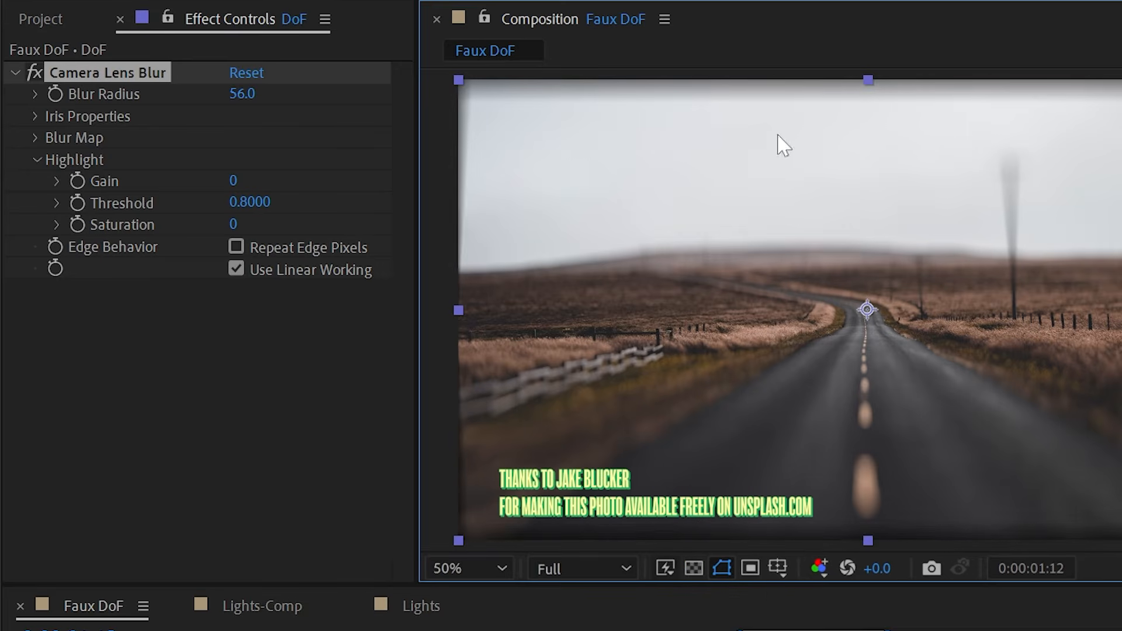
click(237, 247)
drag(417, 266, 538, 263)
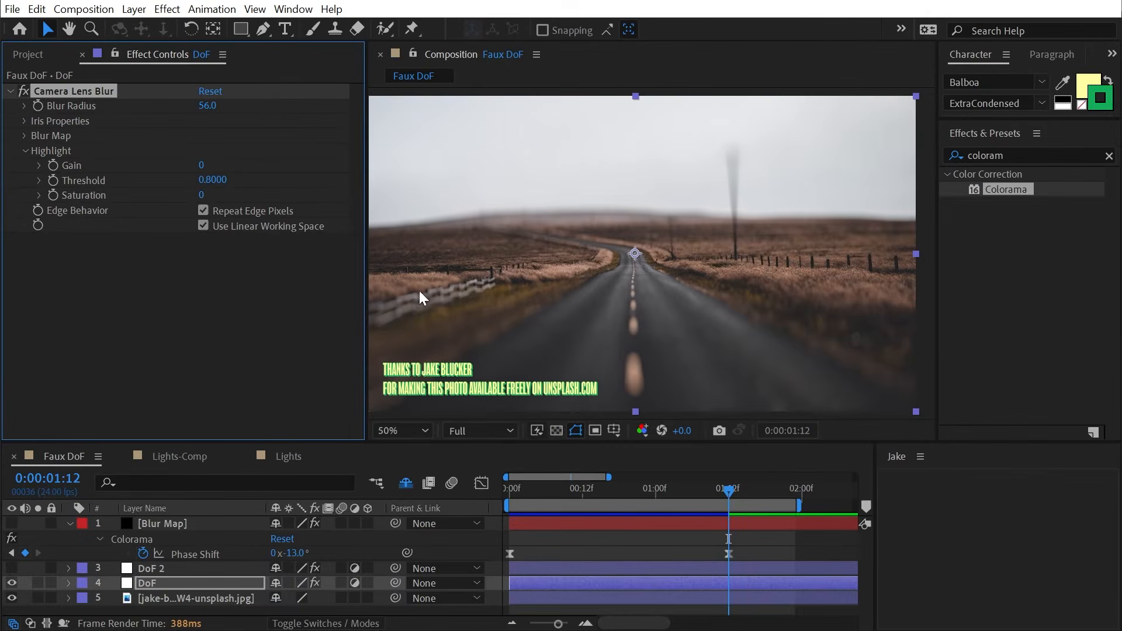
click(645, 431)
click(649, 621)
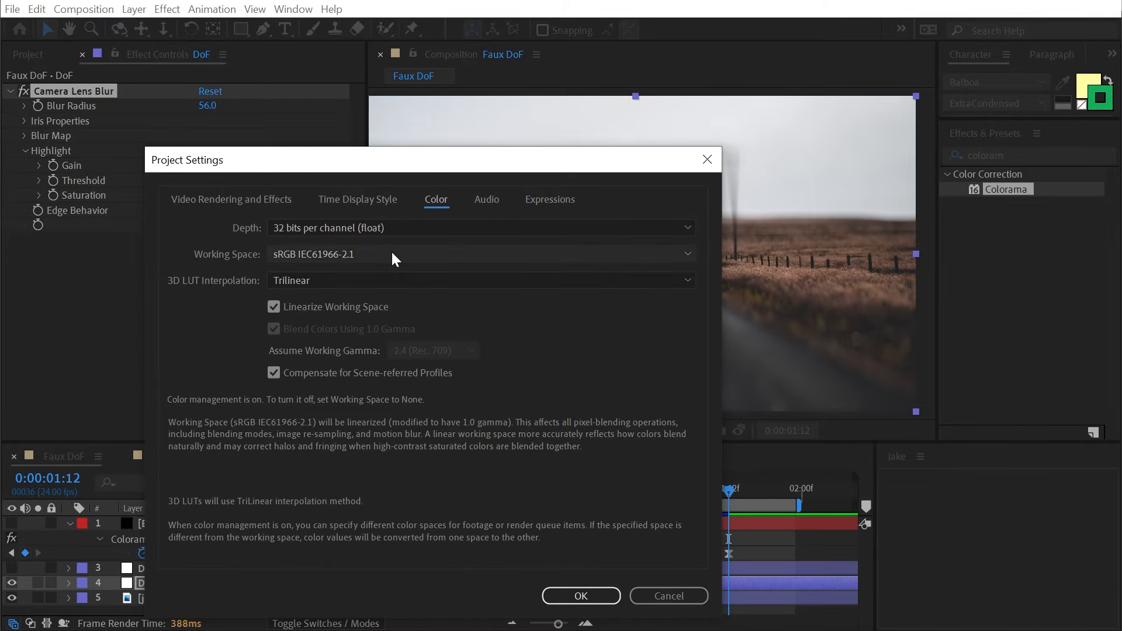
click(577, 591)
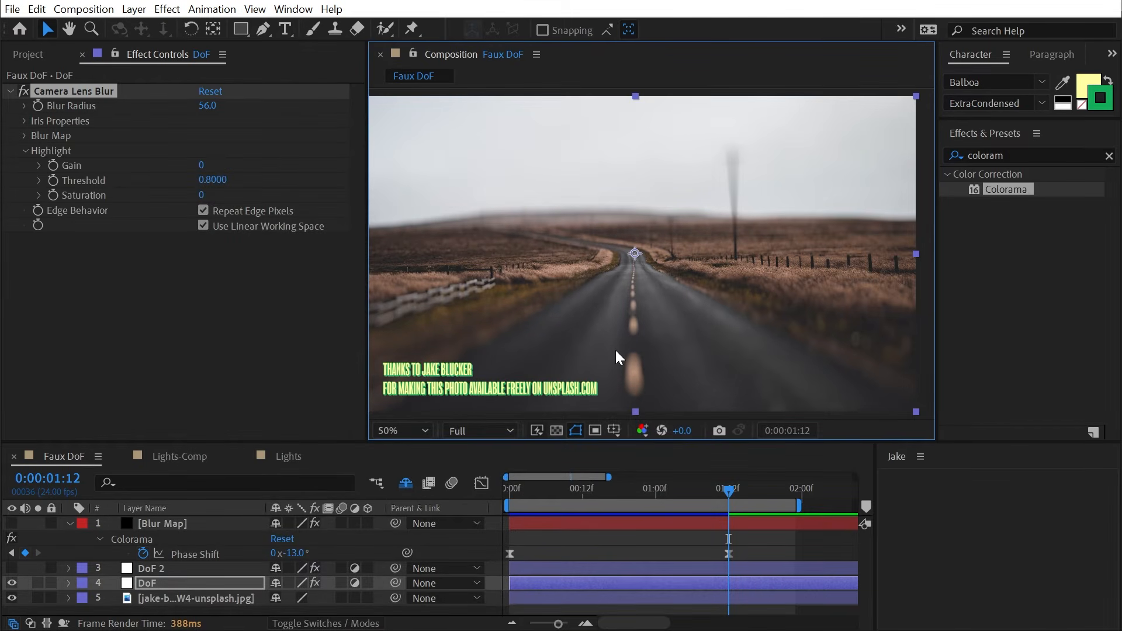
- Draw a small polygon on the photo with the Polygon Tool
mouse_move(240, 29)
mouse_down()
mouse_move(268, 114)
mouse_move(304, 111)
mouse_move(309, 87)
mouse_up()
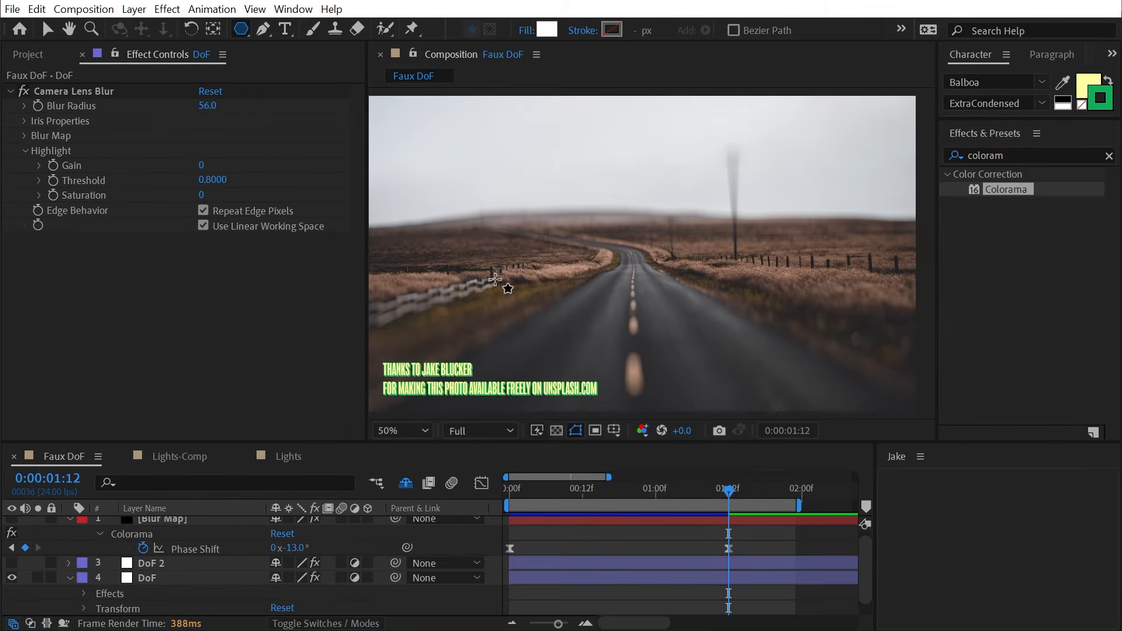
mouse_move(506, 266)
mouse_down()
mouse_move(557, 333)
mouse_move(519, 280)
mouse_up()
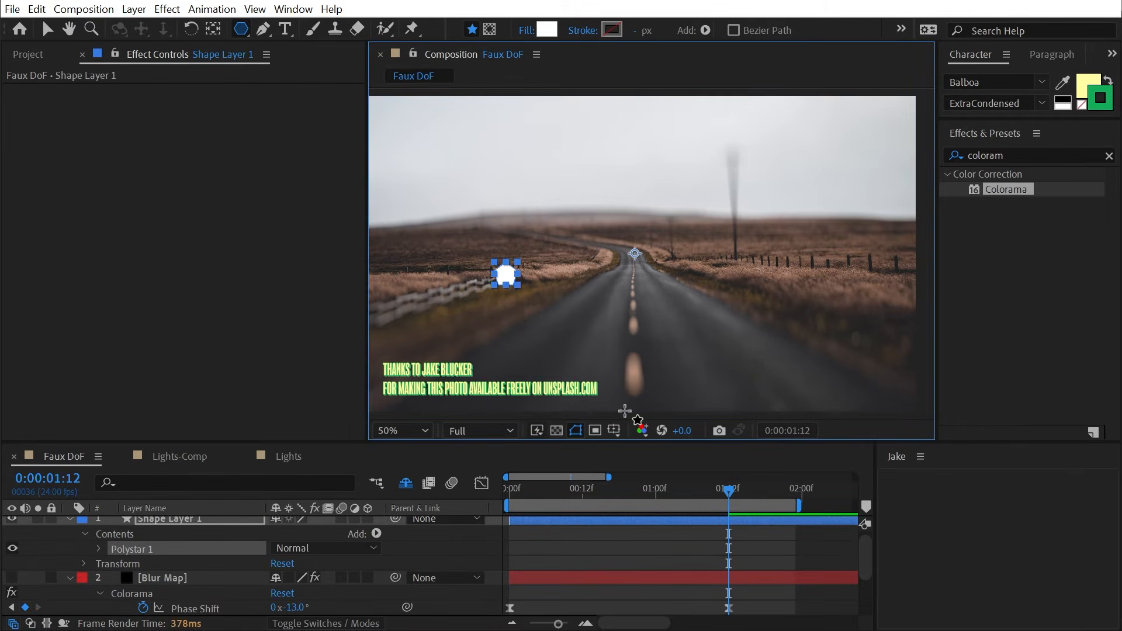
key(v)
click(18, 59)
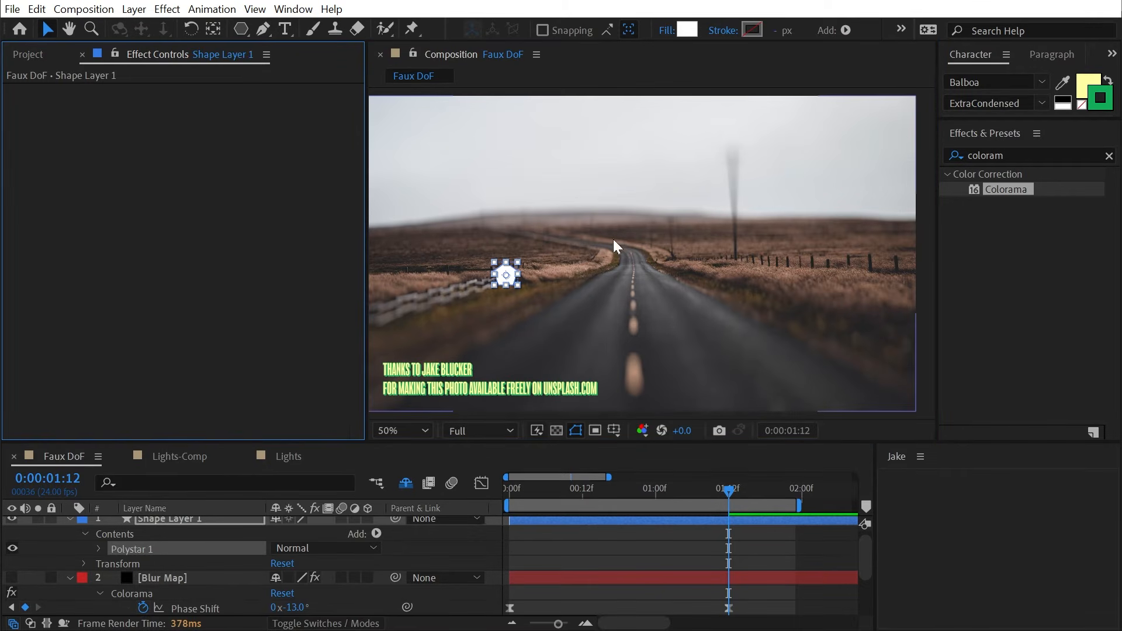
- Move Shape Layer 1 below DoF and above the road photo in the layer stack
scroll(202, 564, up, 1)
click(201, 561)
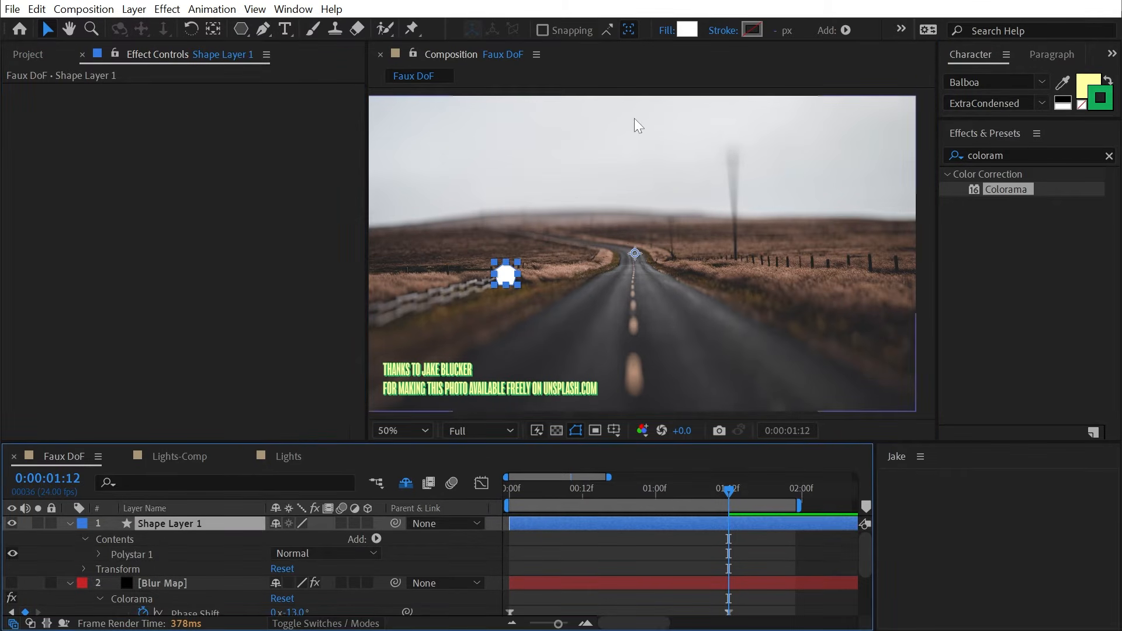
click(68, 523)
click(69, 537)
drag(152, 524, 161, 605)
click(69, 553)
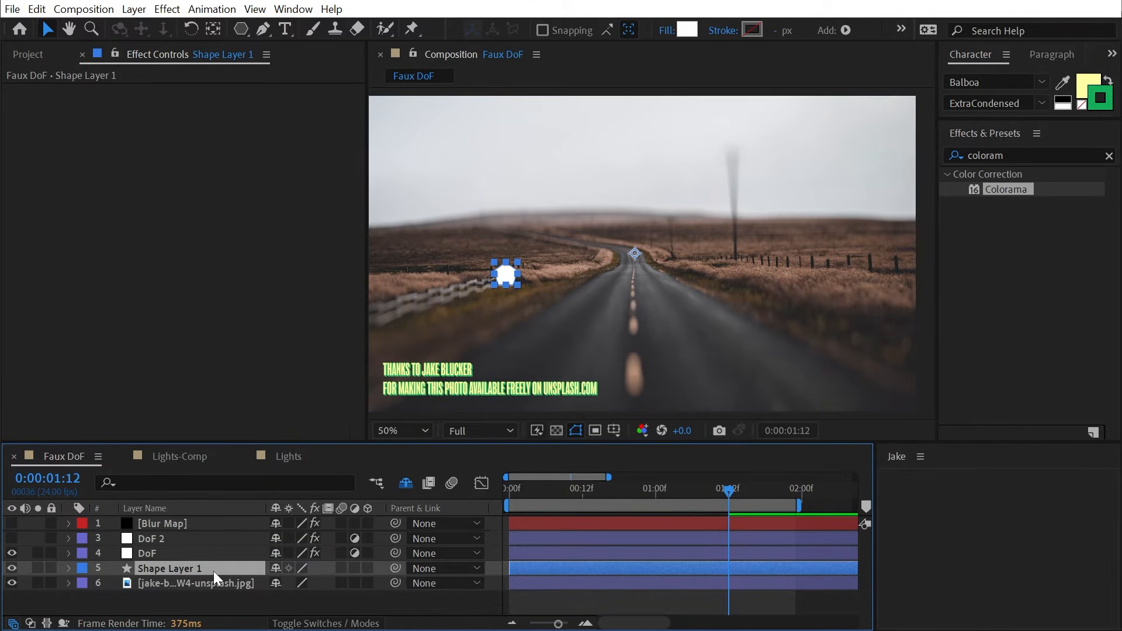
- Move the white pentagon onto the road and centre the 100% view on it
drag(510, 282, 575, 336)
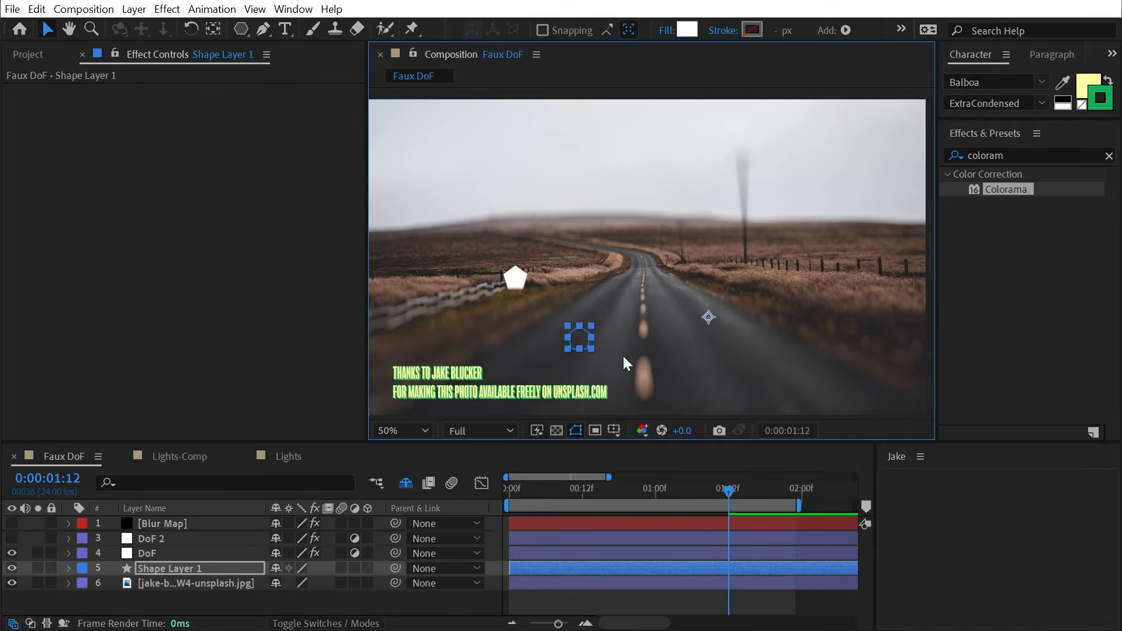
key(period)
drag(560, 349, 647, 221)
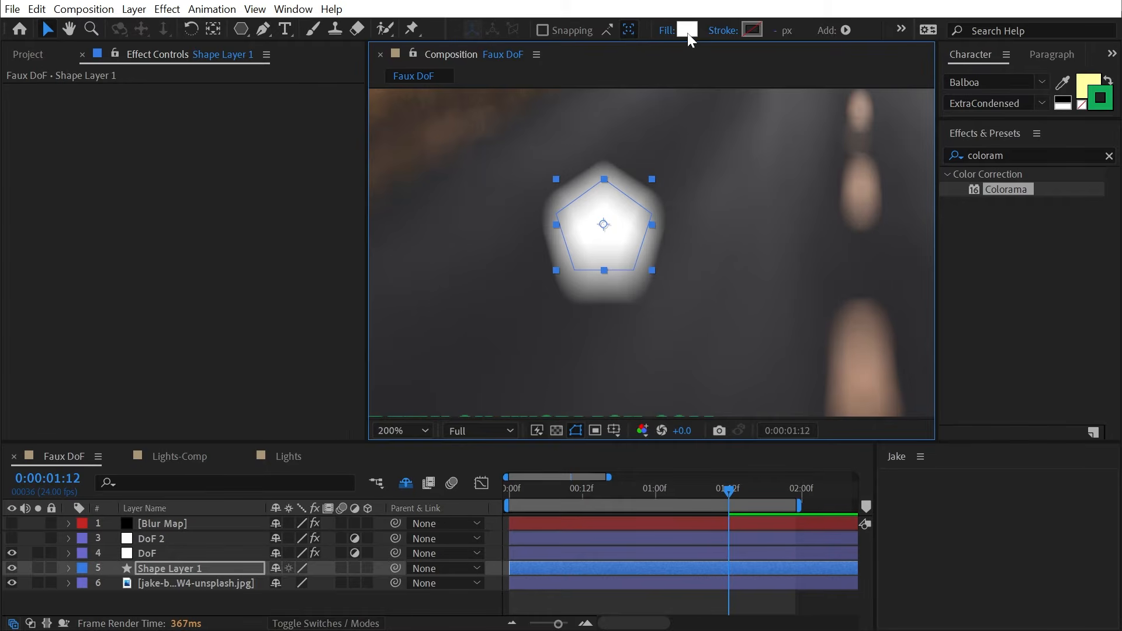
- Give the pentagon an overbright warm fill (R 2.68, G 1.88, B 1) and move it lower on the road
click(687, 30)
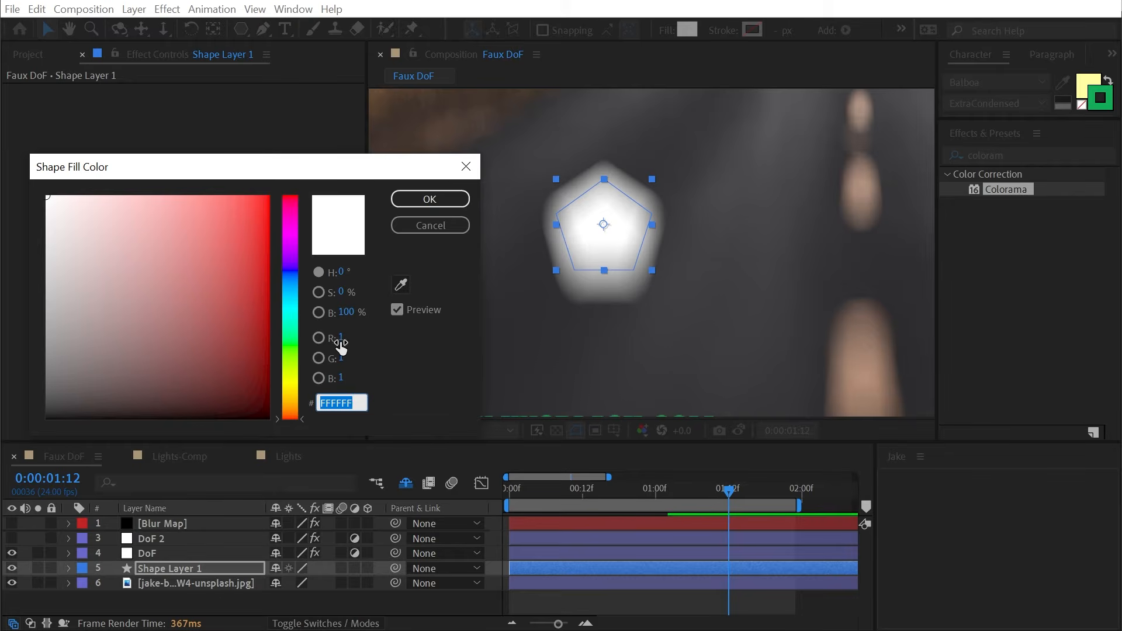
drag(340, 338, 400, 340)
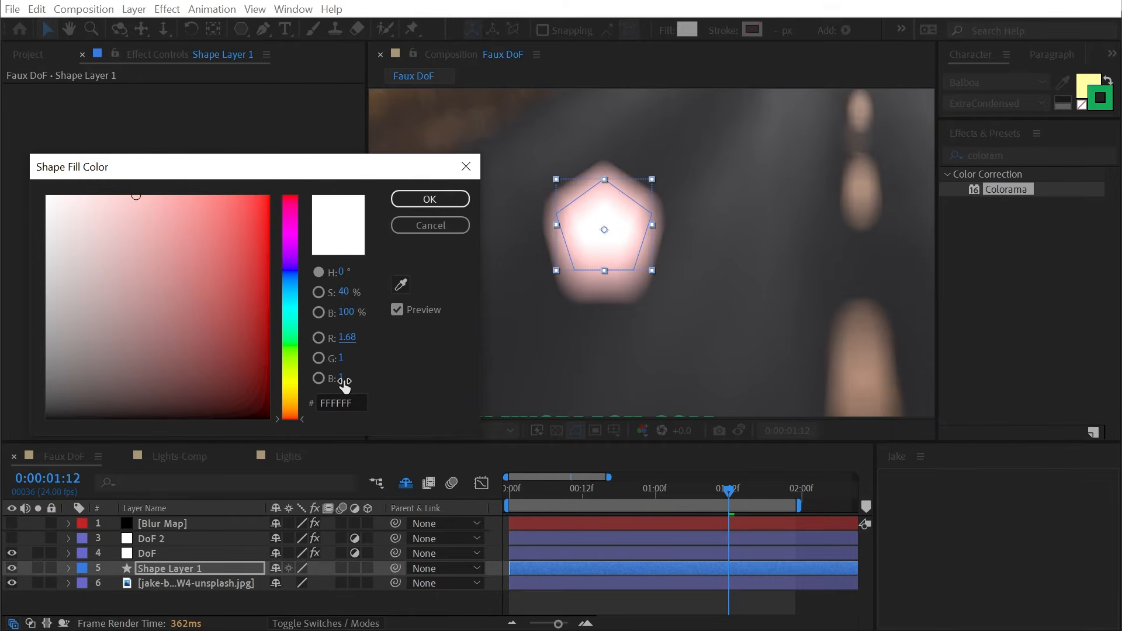
drag(345, 381, 386, 338)
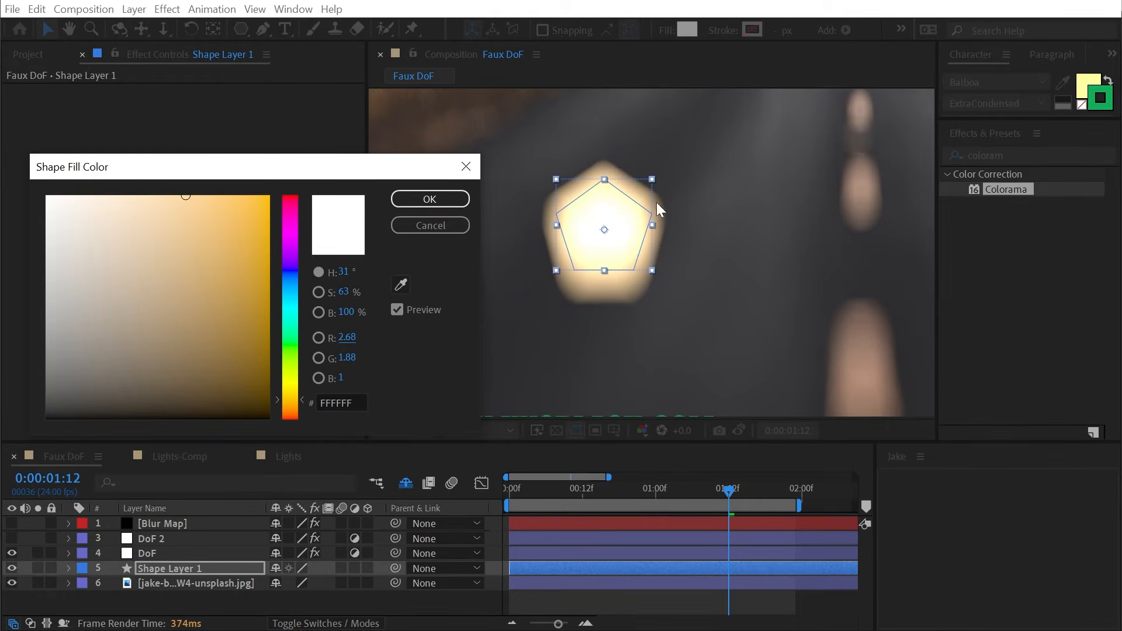
click(402, 198)
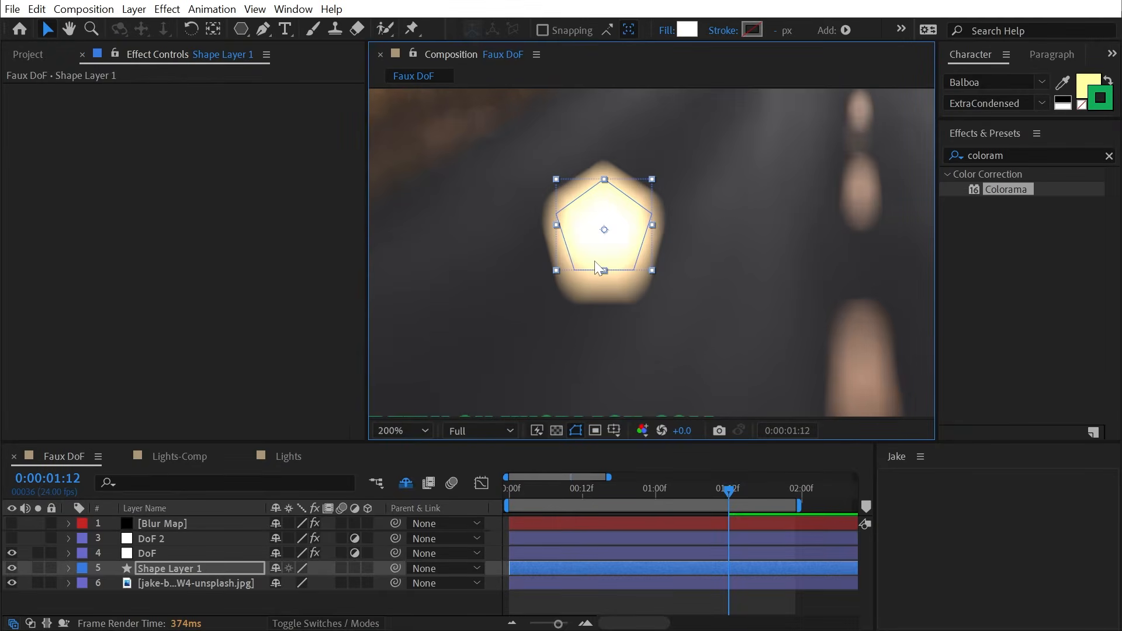
drag(642, 245, 735, 168)
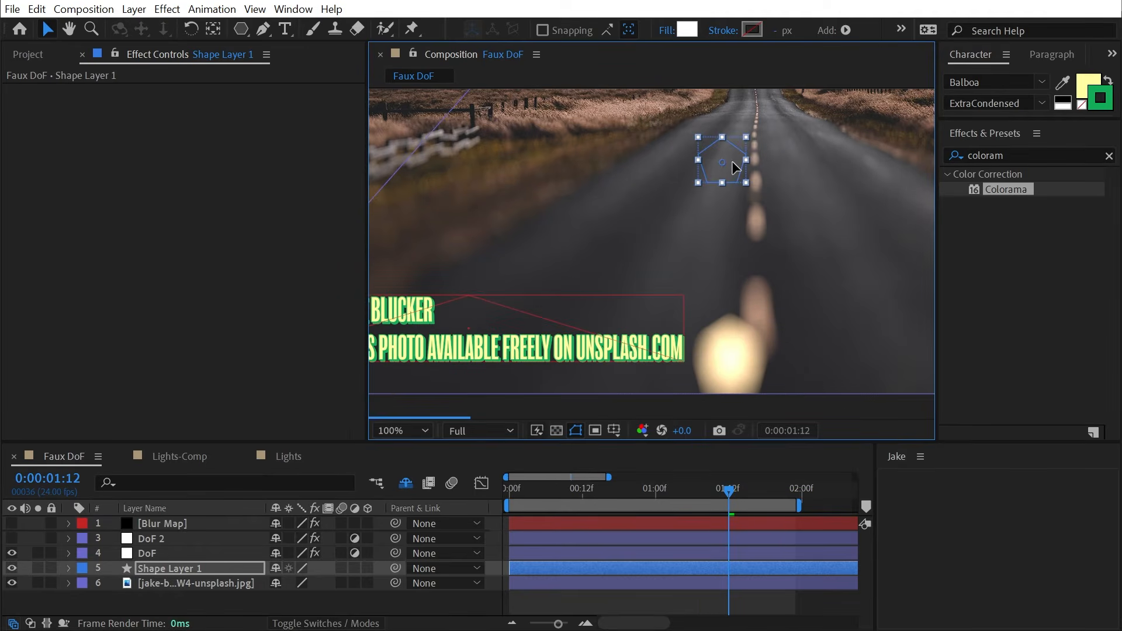
- Set DoF's Camera Lens Blur Map Layer to None
click(154, 583)
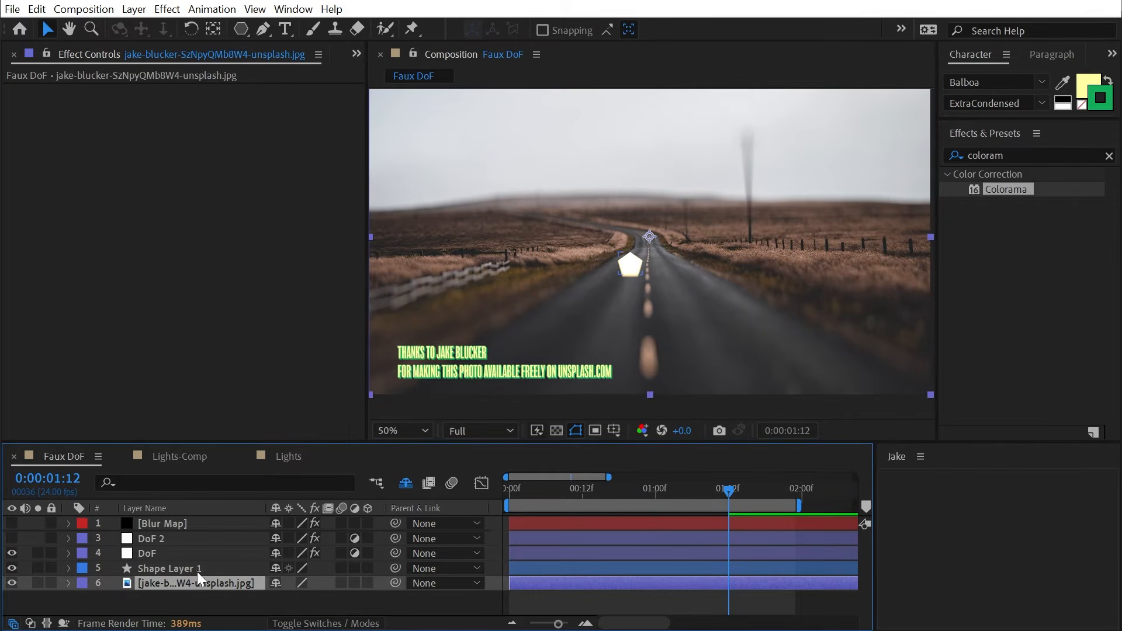
click(170, 553)
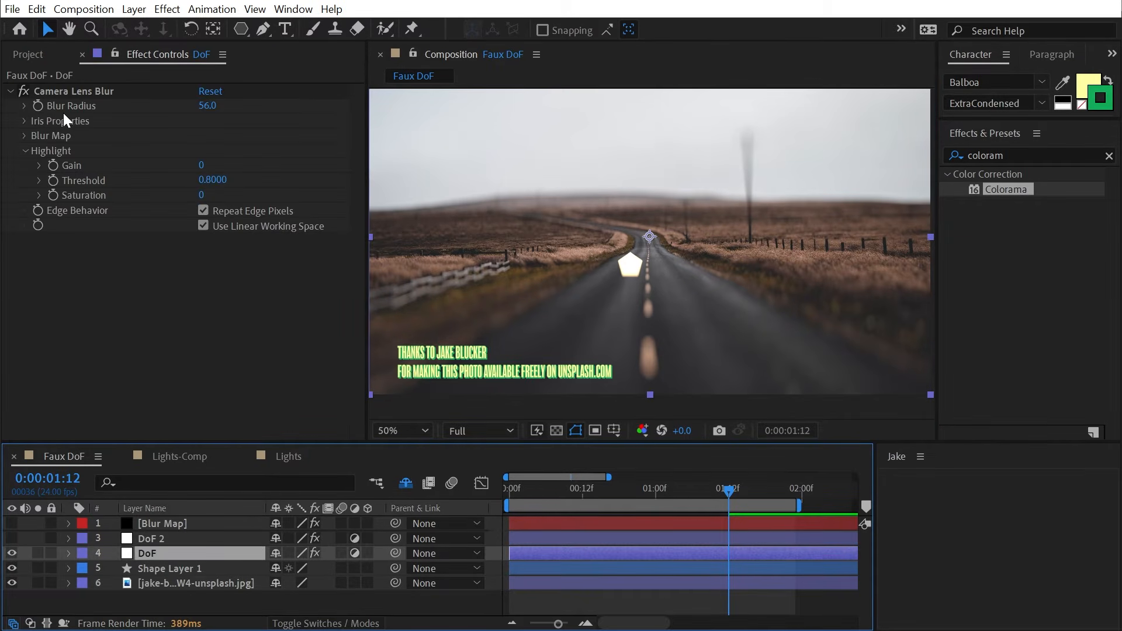
click(24, 136)
click(234, 150)
click(219, 151)
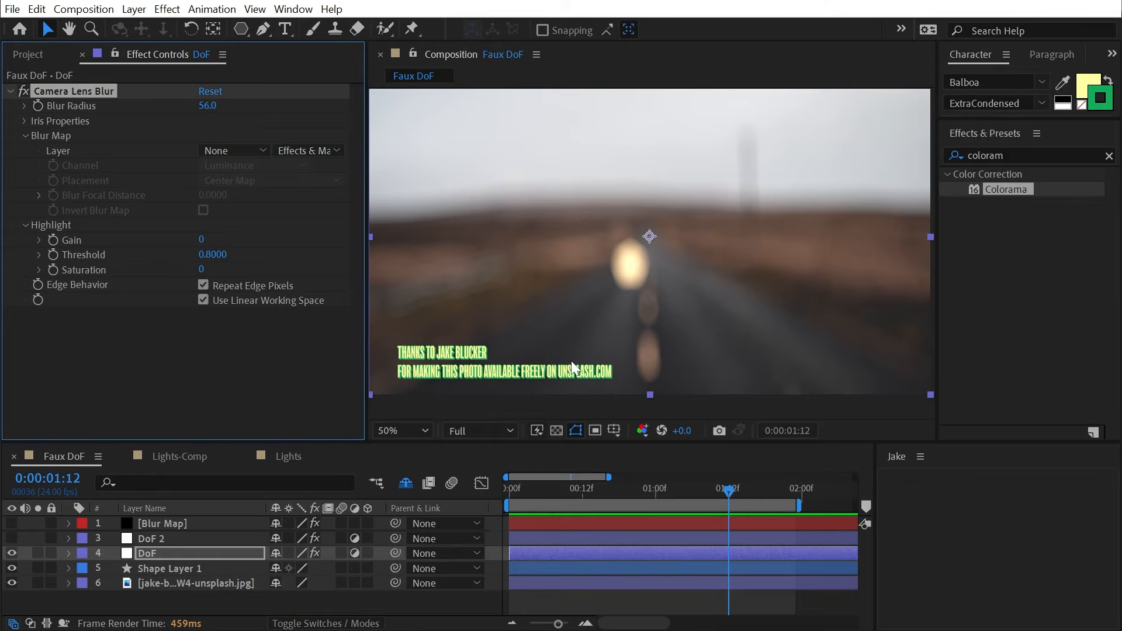
- Apply Exposure to the road photo to darken it (-1.92)
click(168, 581)
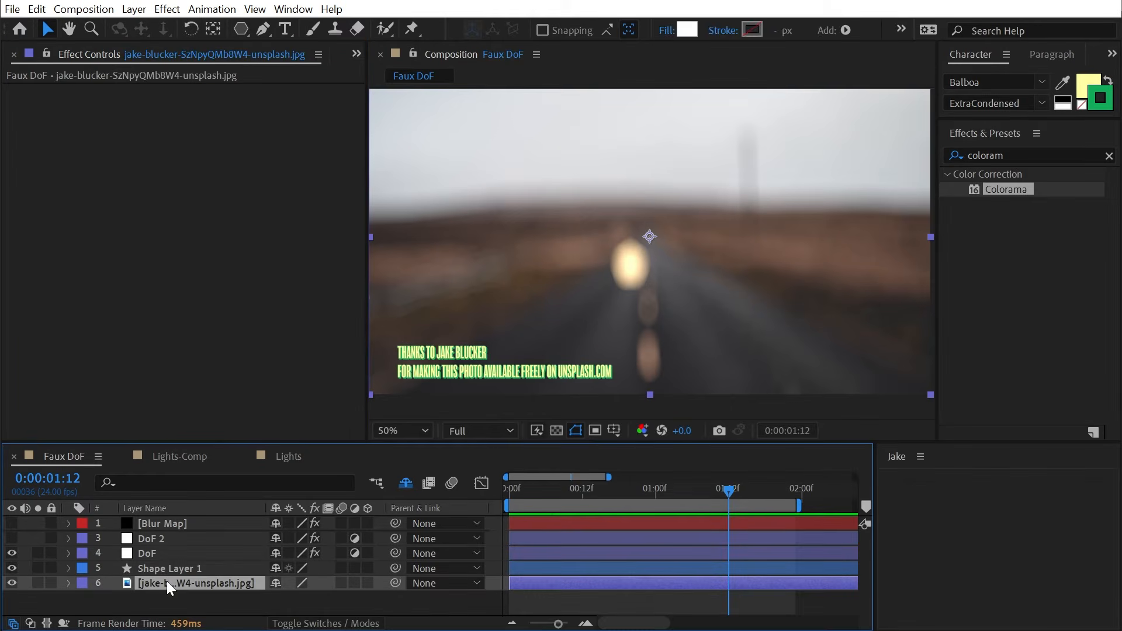
double_click(1015, 155)
key(BackSpace)
text(expos)
drag(1020, 338, 790, 345)
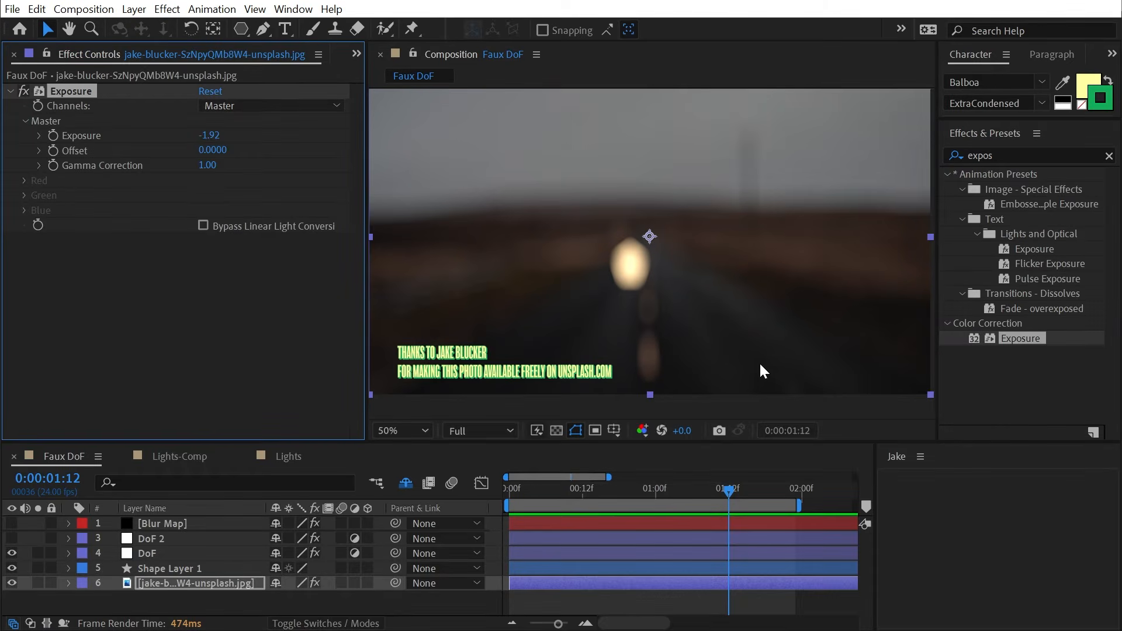
- Hide the DoF layer and move the pentagon up near the horizon
click(167, 568)
click(11, 552)
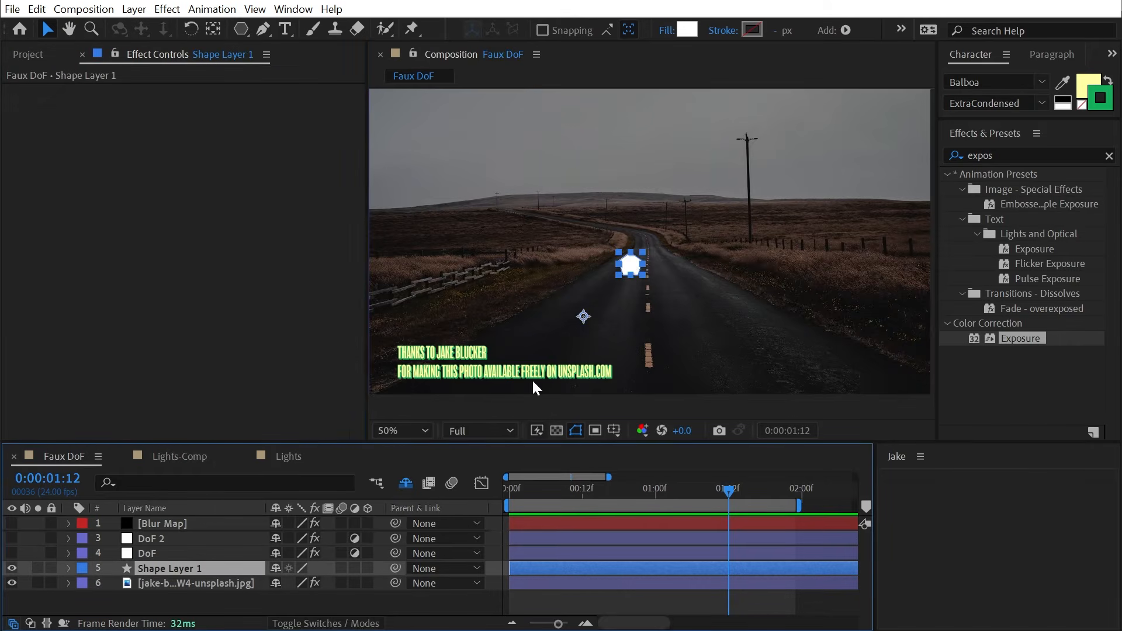
drag(646, 250, 786, 270)
- Duplicate the pentagon into five copies around the road, then show DoF to blur them
key(ctrl+d)
key(ctrl+d)
key(ctrl+d)
key(ctrl+d)
drag(787, 270, 665, 212)
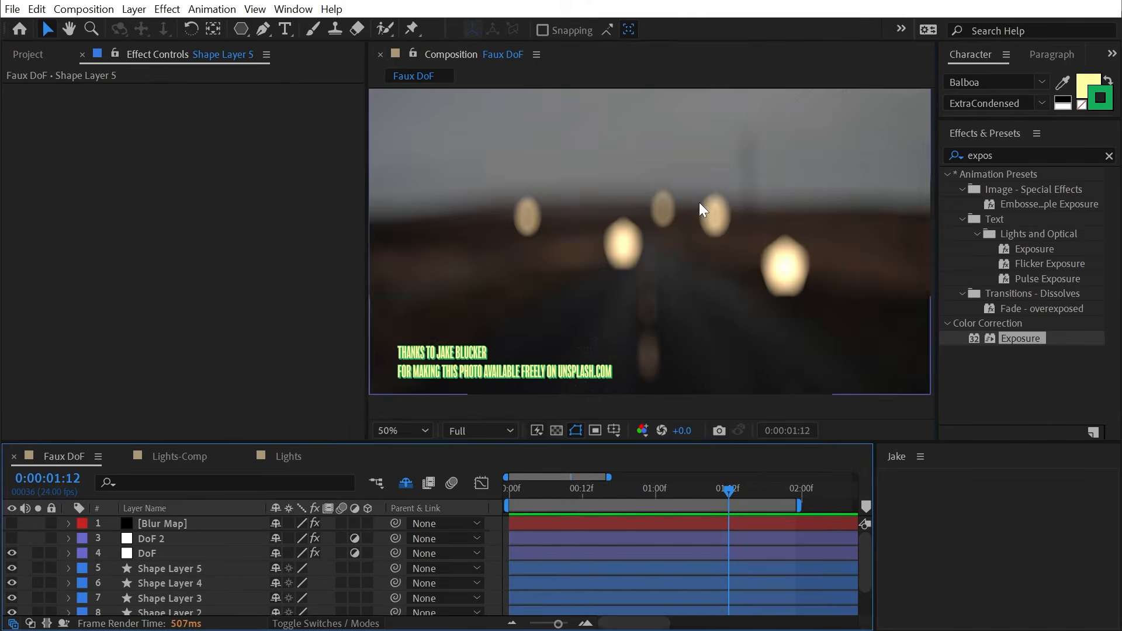
key(.)
drag(763, 230, 711, 267)
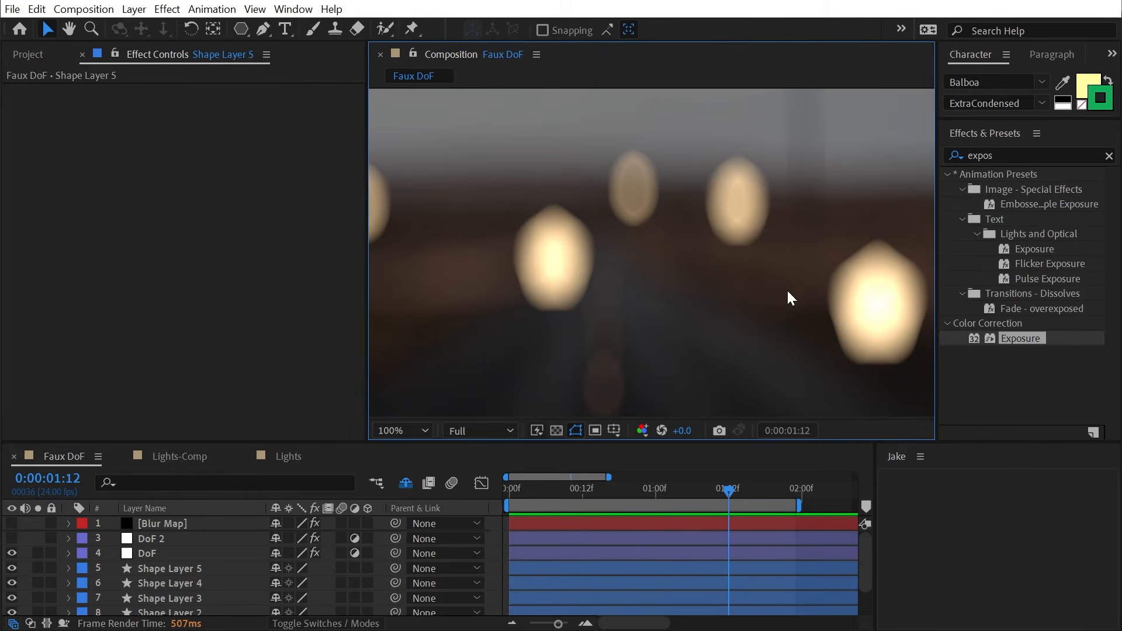
- Change the project's colour bit depth in Project Settings
click(28, 54)
click(110, 433)
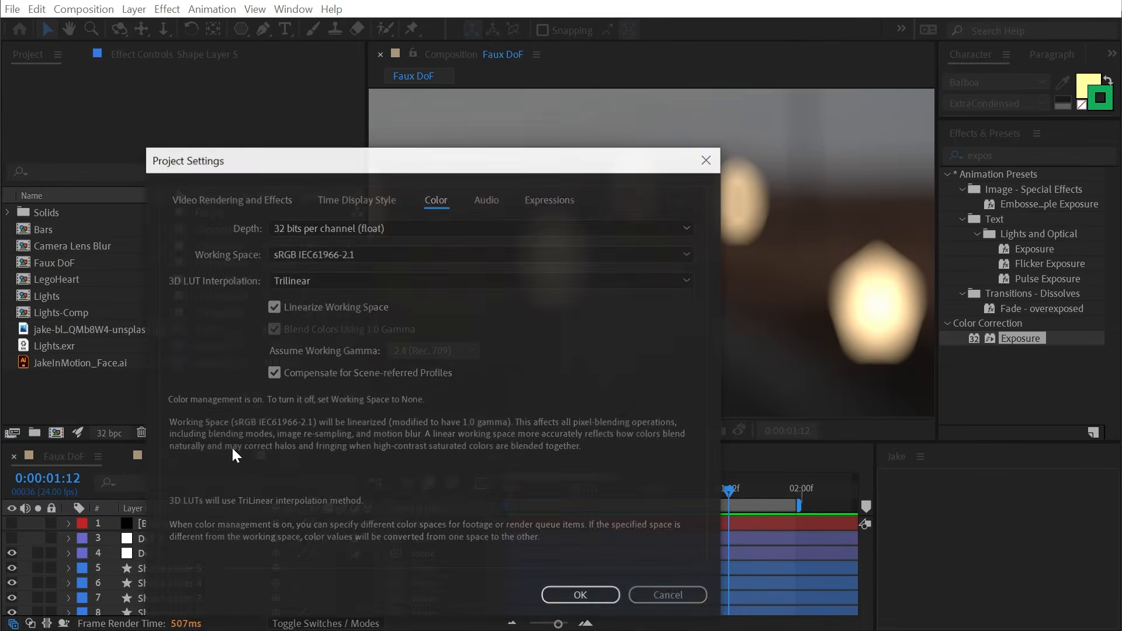
click(342, 227)
click(350, 243)
click(581, 595)
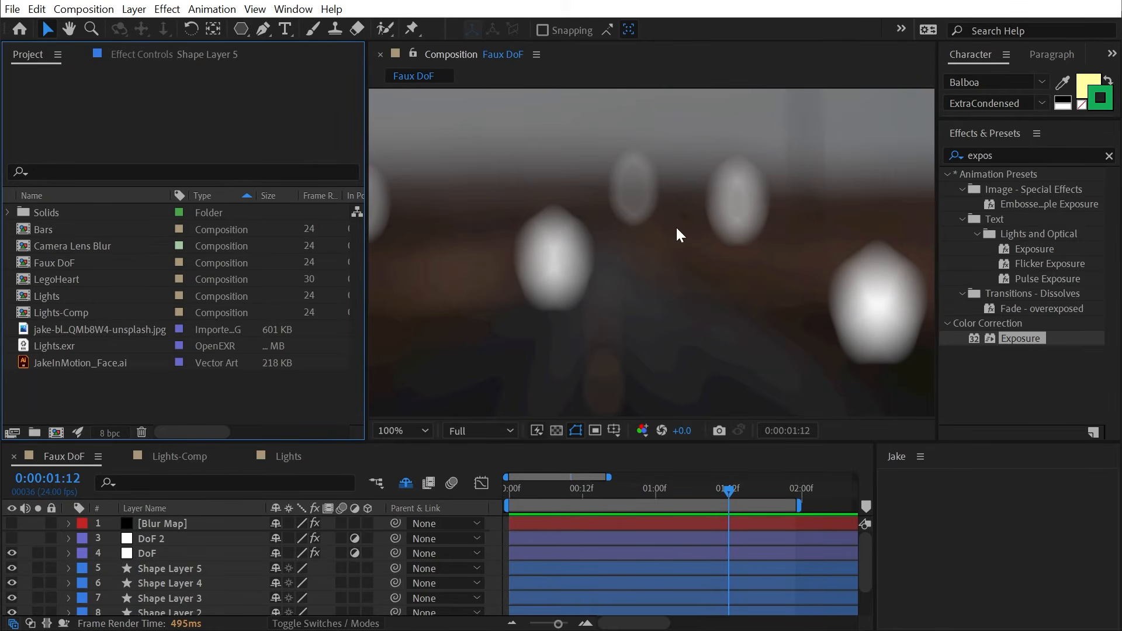
- Turn off Linearize Working Space in the project's colour settings
click(703, 305)
click(642, 432)
click(678, 622)
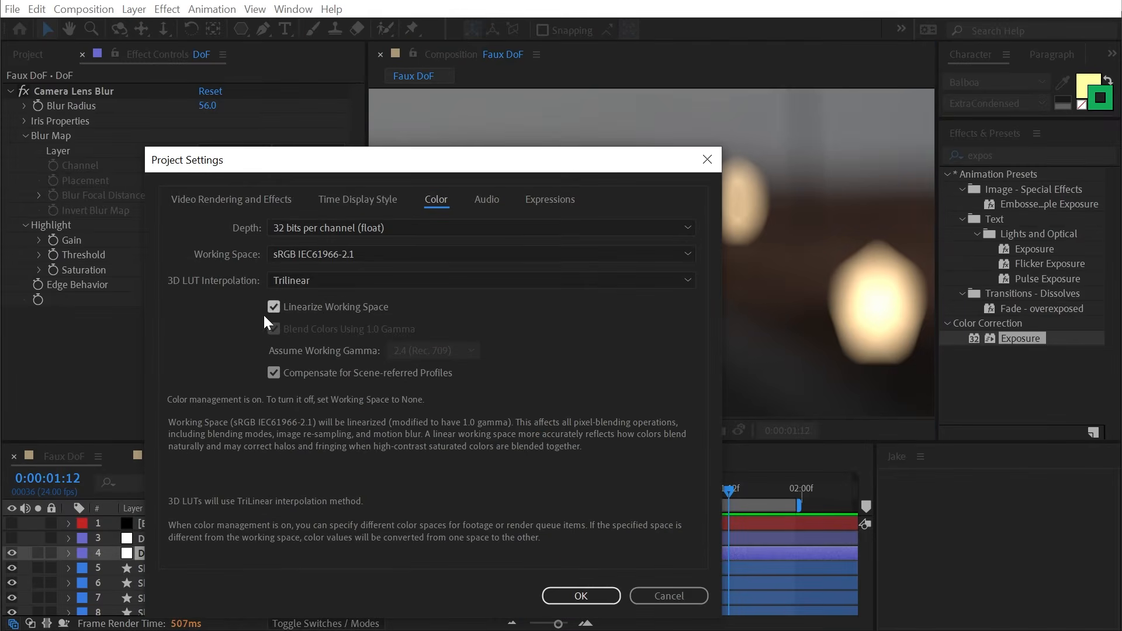
click(313, 307)
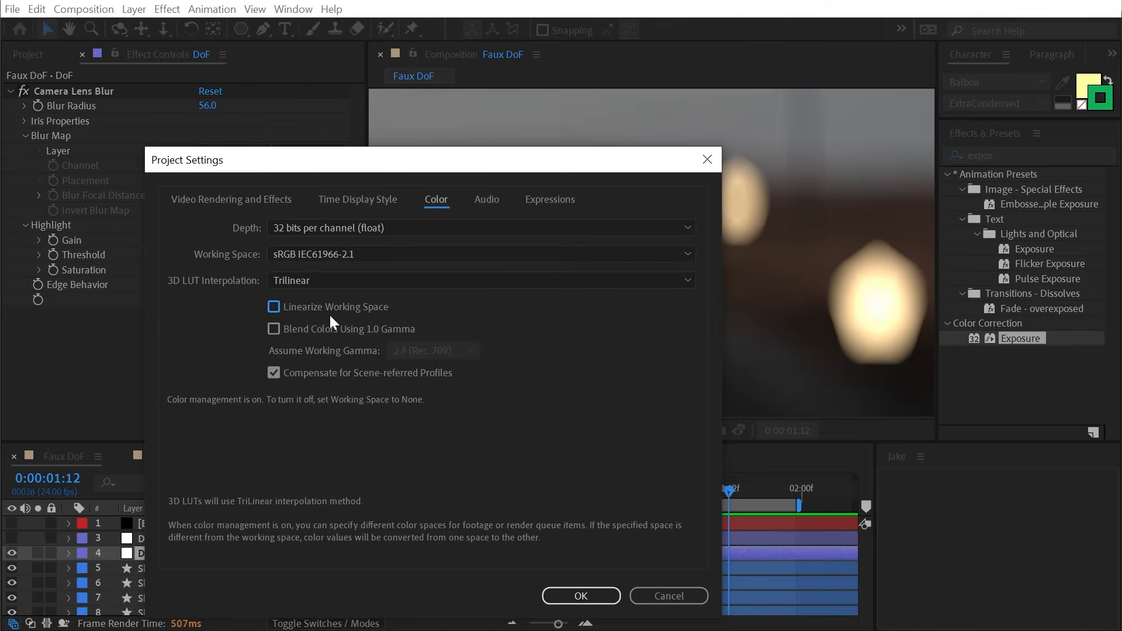
click(595, 590)
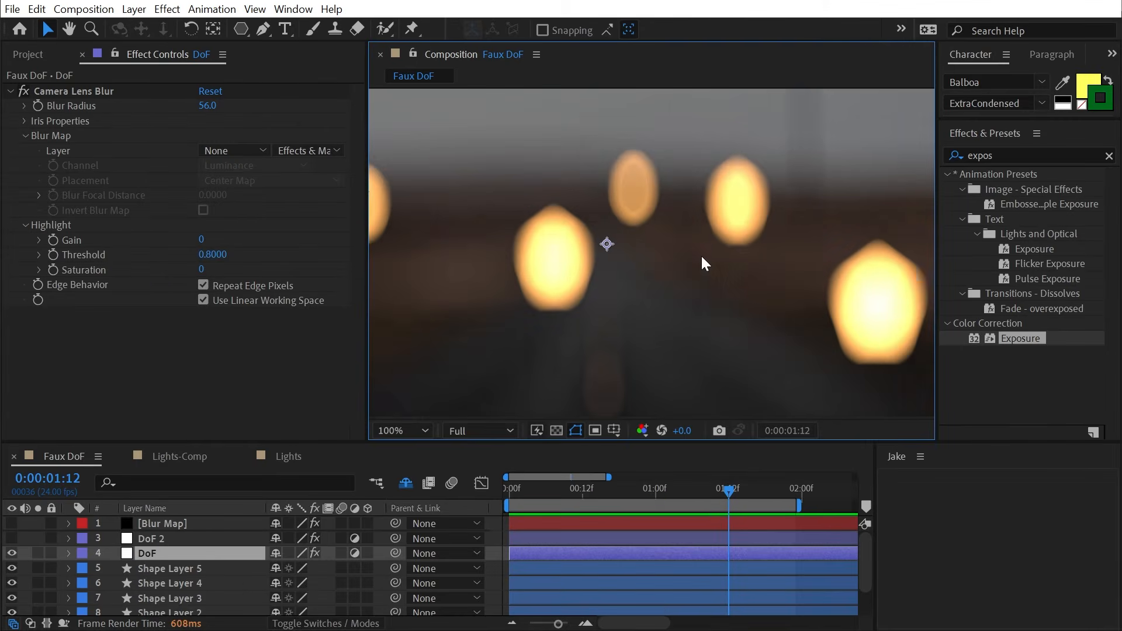
- At 100% view, toggle the lens blur's Use Linear Working Space off and back on
scroll(696, 257, down, 2)
key(period)
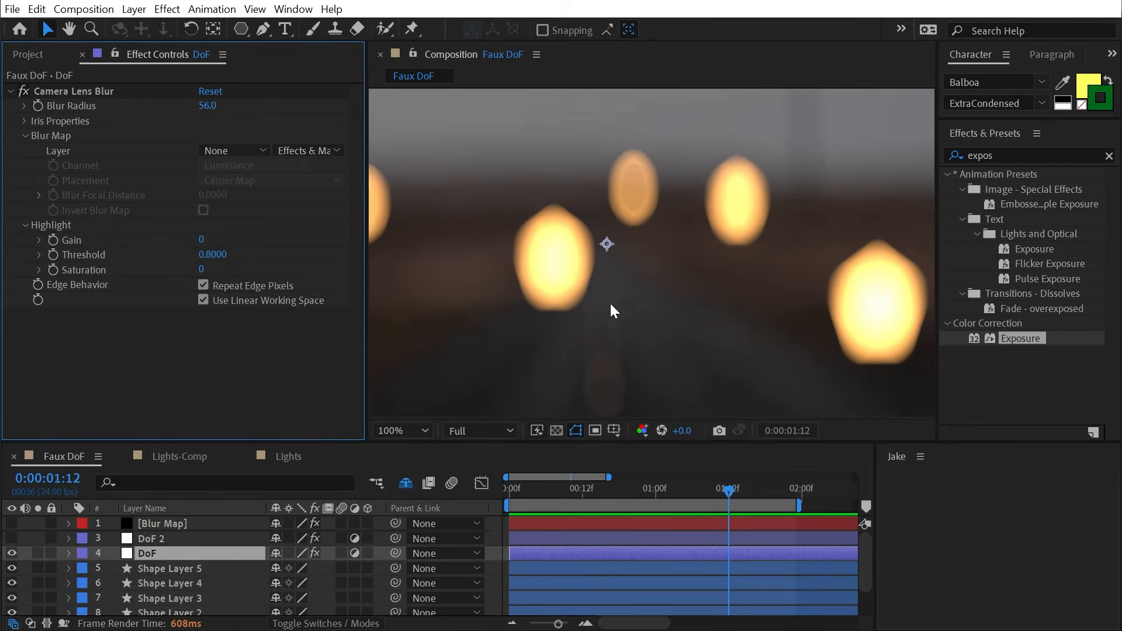
click(203, 300)
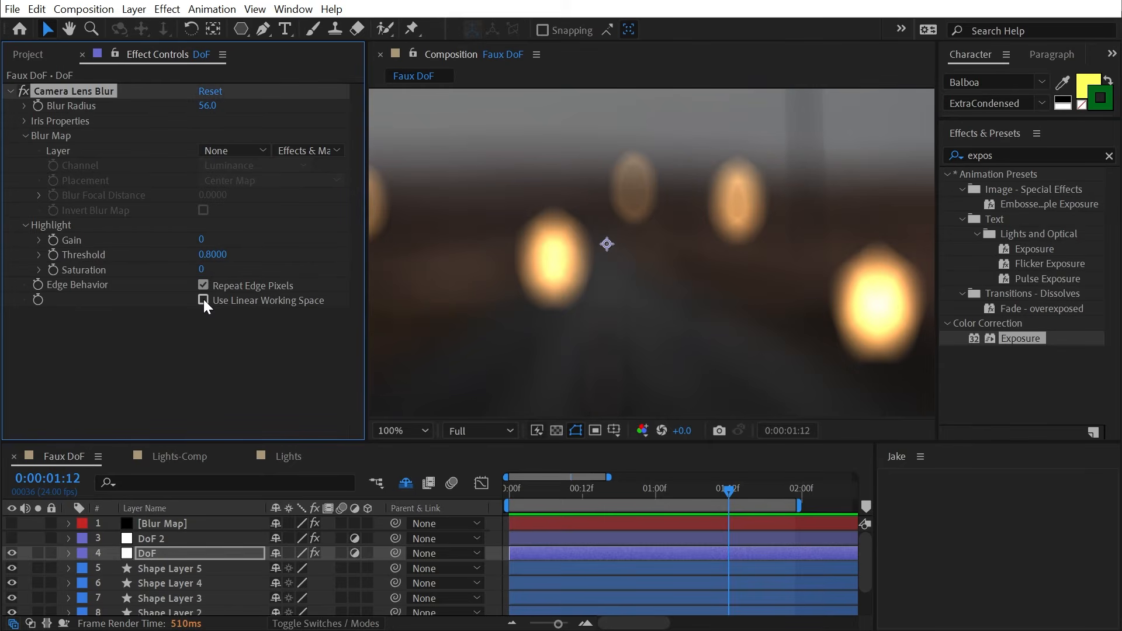
click(203, 299)
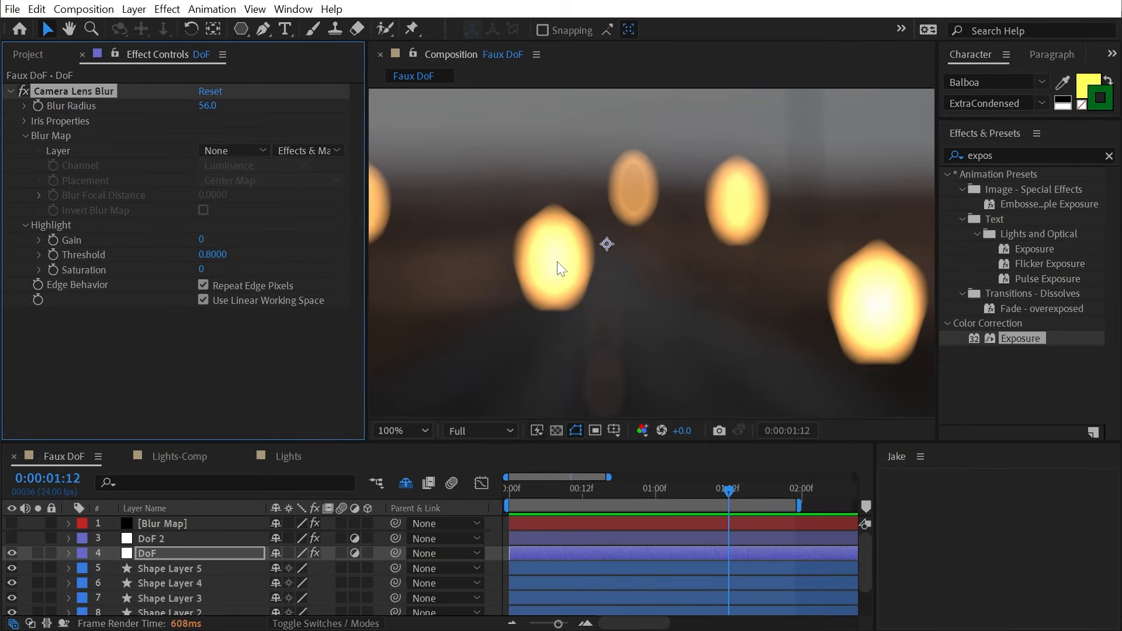
- Review the project colour settings again and close them, keeping the changes
click(641, 429)
click(660, 623)
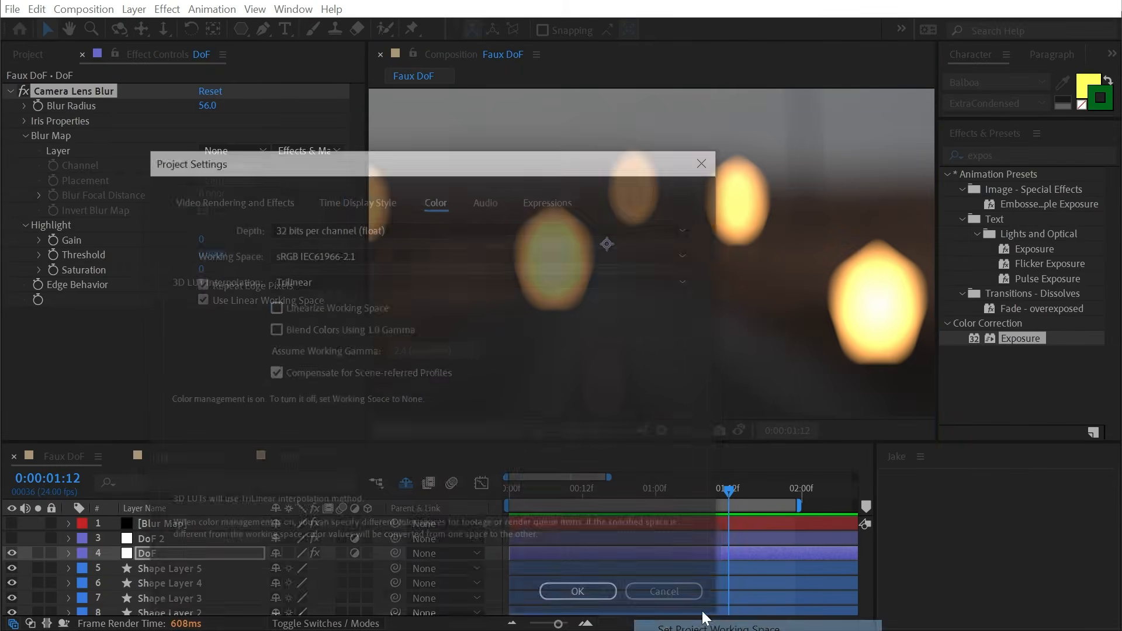
click(581, 594)
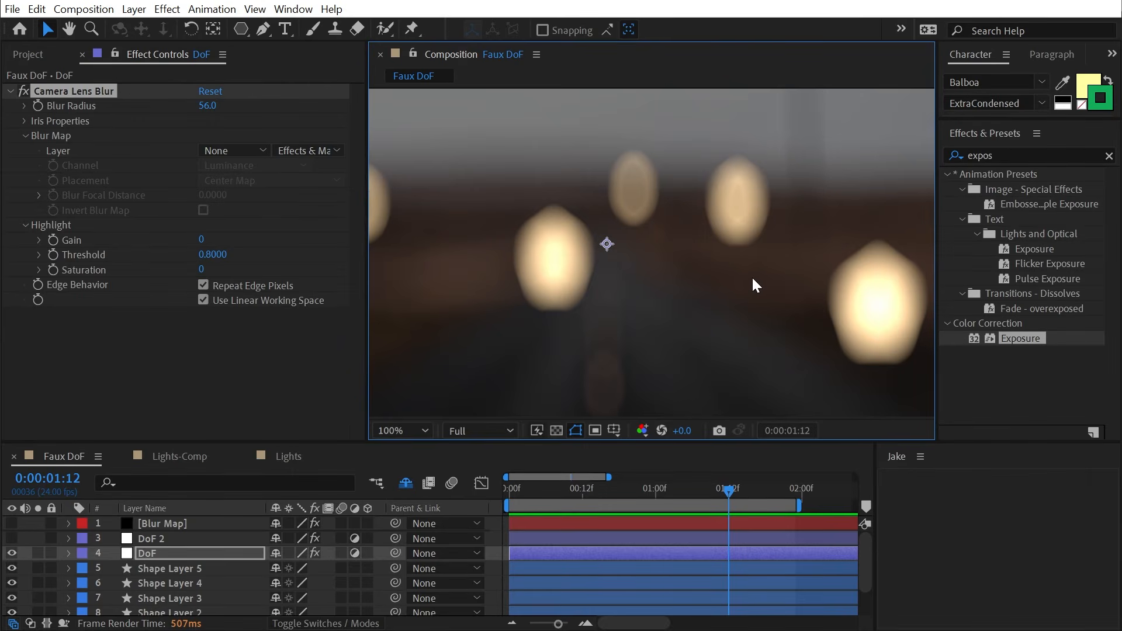
- Frame the whole road photo, then switch to the Lights composition
scroll(752, 276, down, 2)
key(h)
drag(634, 257, 656, 271)
key(v)
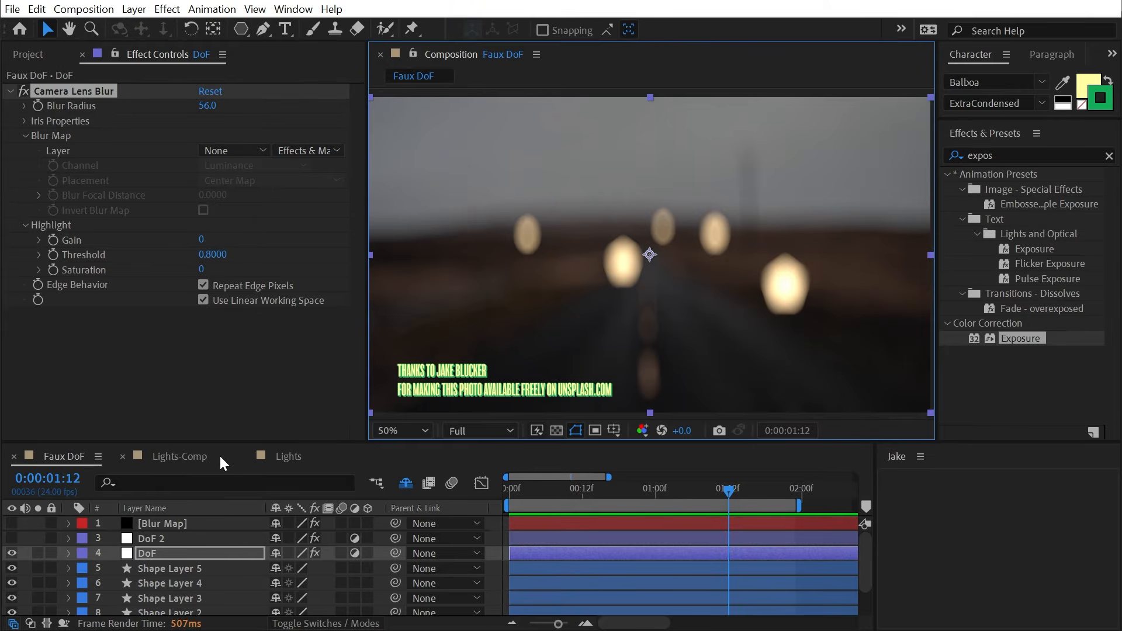
click(292, 458)
scroll(744, 248, down, 2)
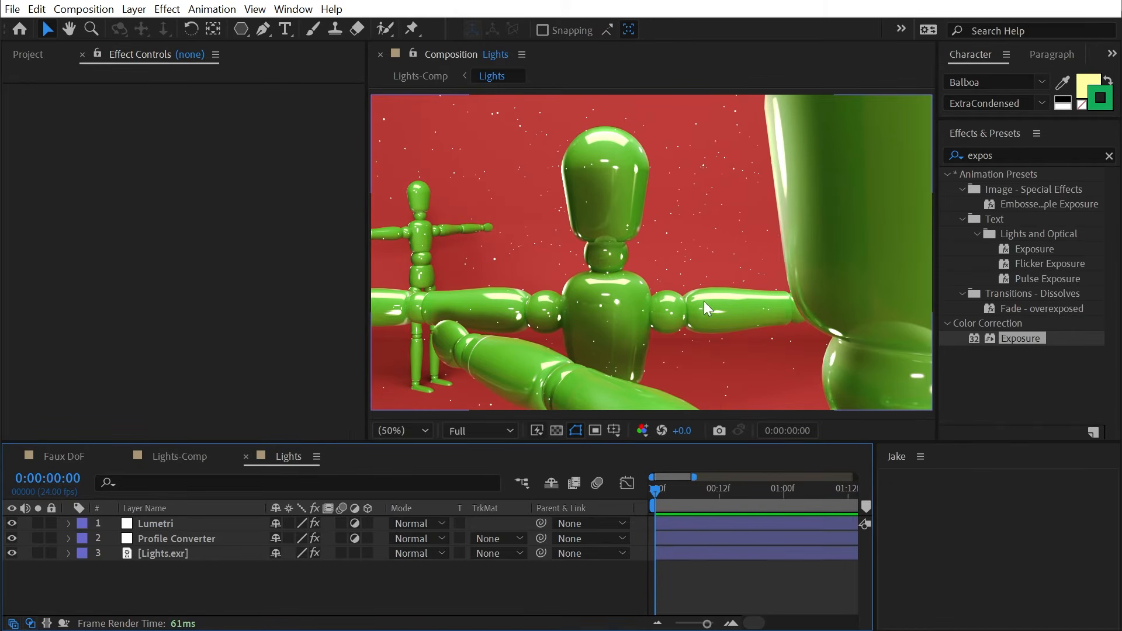
scroll(516, 222, up, 2)
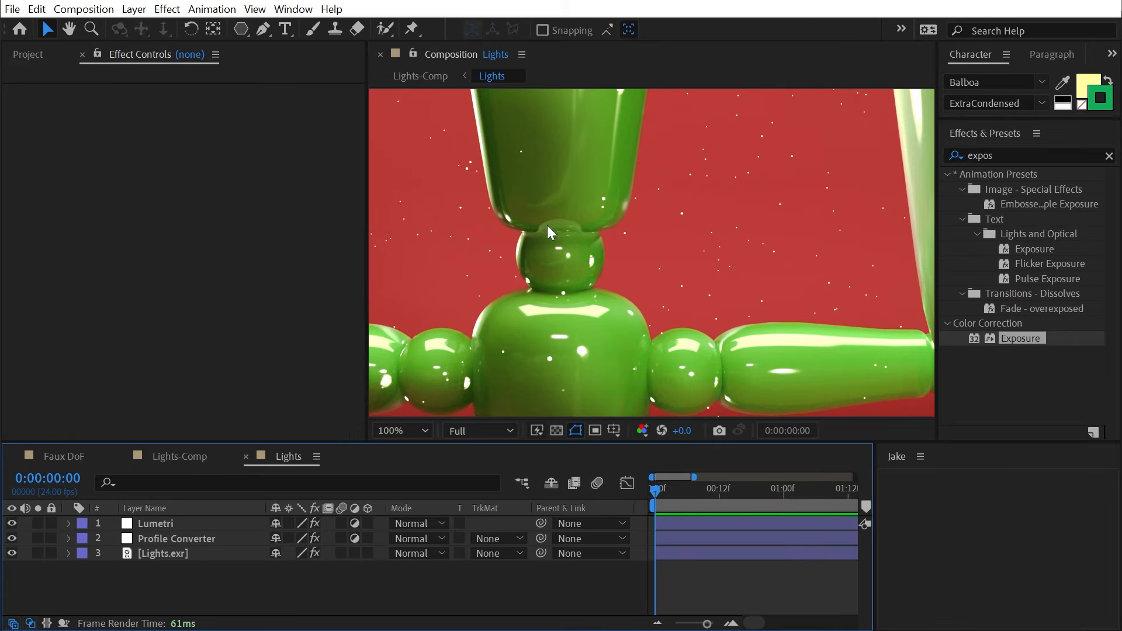
key(h)
drag(547, 226, 603, 249)
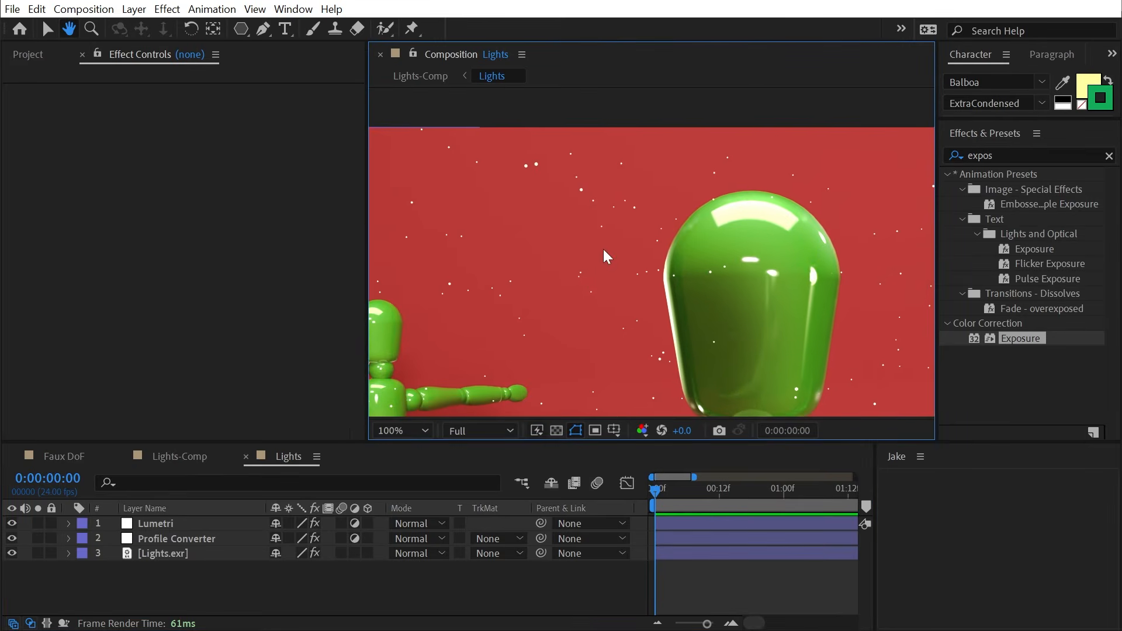
scroll(603, 249, up, 1)
drag(730, 207, 681, 240)
scroll(613, 236, up, 2)
key(v)
- Show the Info panel, darken viewer exposure to inspect light specks, then reset exposure to +0.0
click(294, 9)
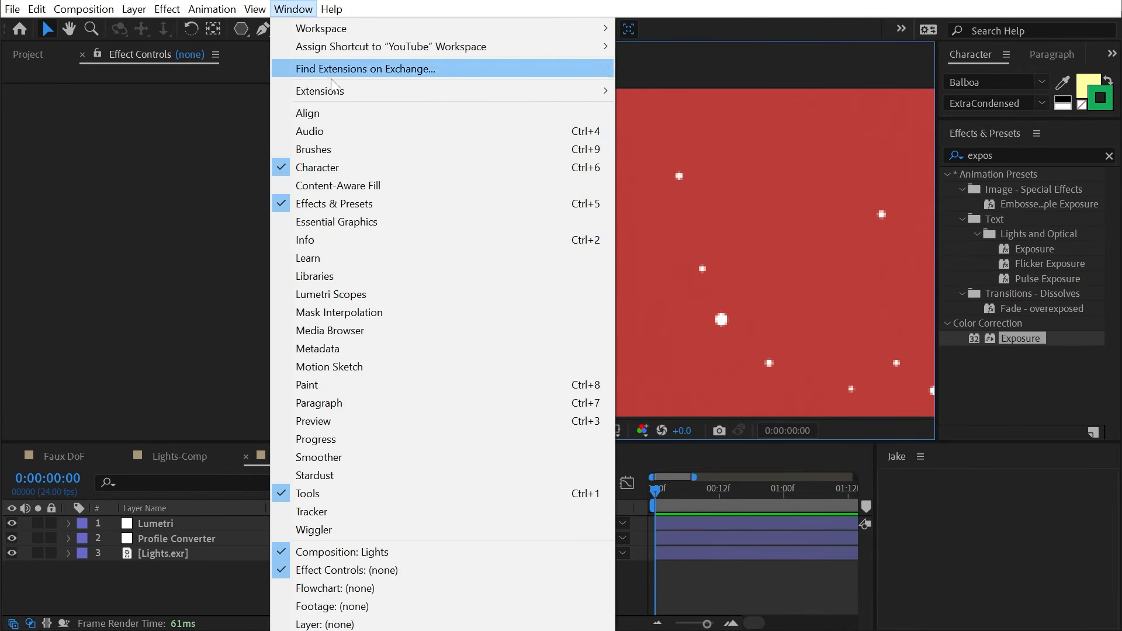
click(339, 241)
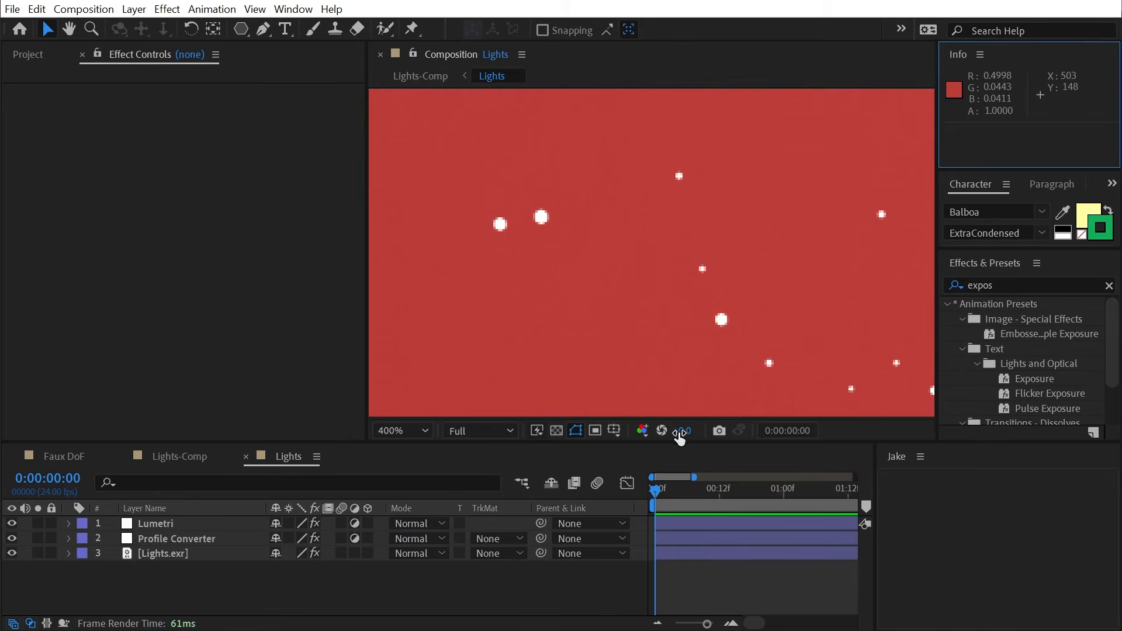
drag(678, 431, 637, 431)
scroll(514, 202, up, 2)
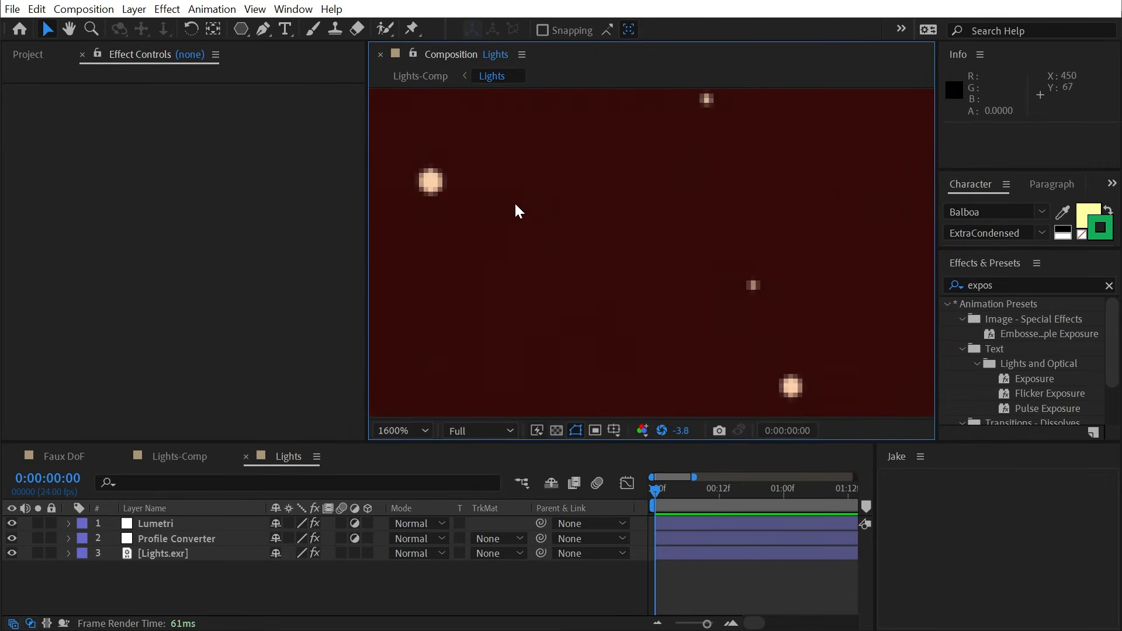
key(h)
drag(514, 232, 889, 278)
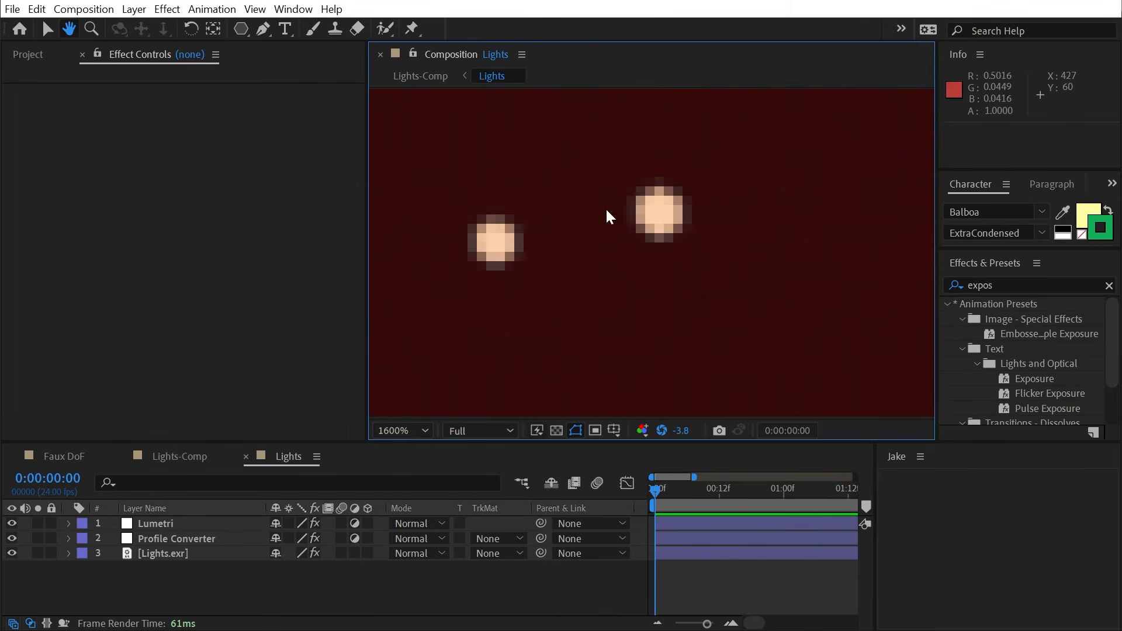
key(v)
drag(685, 439, 668, 431)
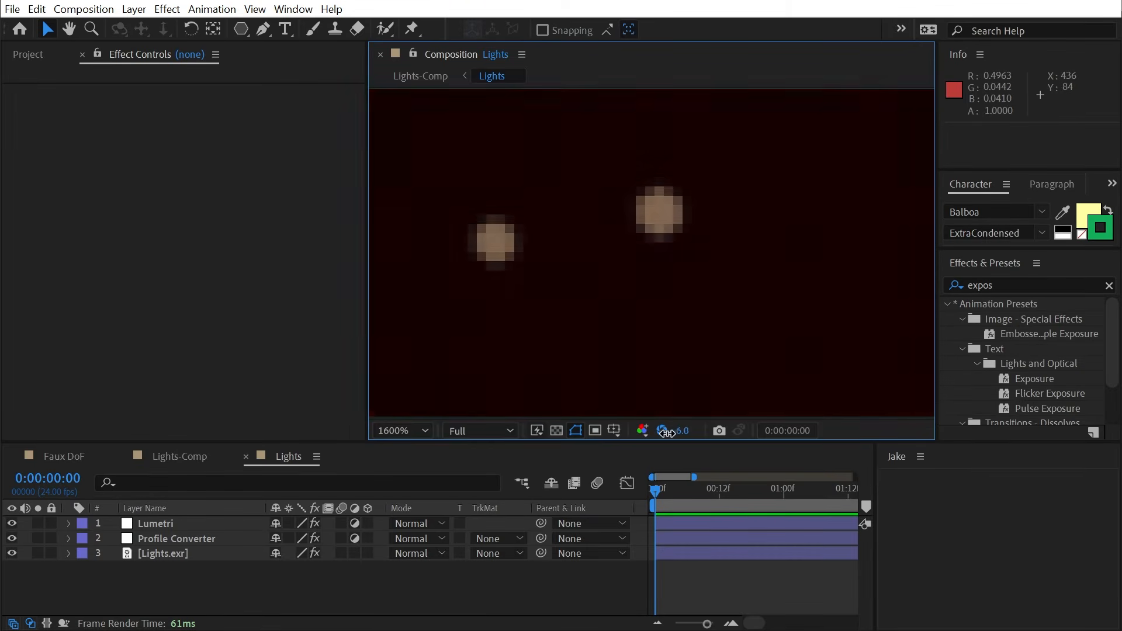
click(663, 430)
- Pan across the background specks and centre the frame showing both green figures
scroll(625, 267, down, 2)
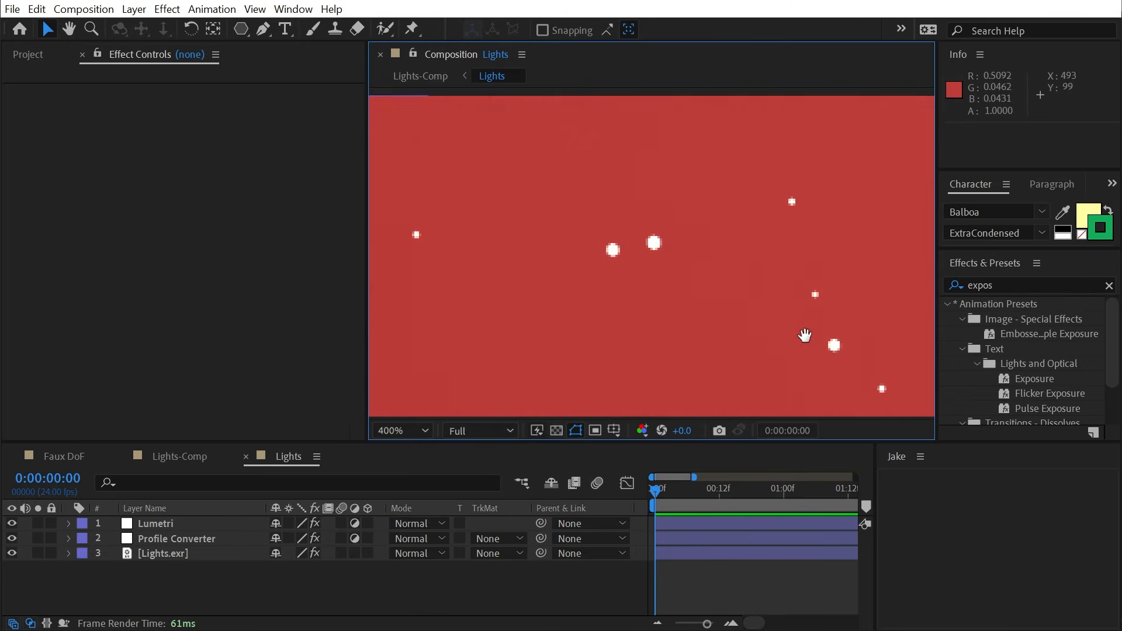
key(h)
drag(671, 282, 664, 240)
scroll(664, 240, down, 1)
drag(711, 328, 692, 198)
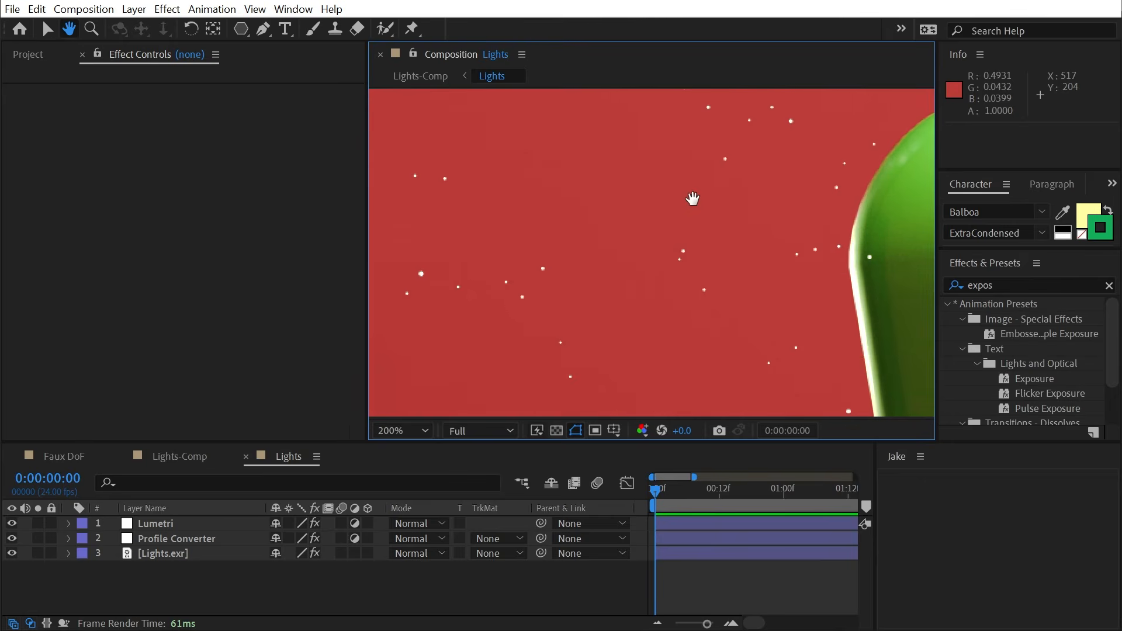
scroll(693, 199, down, 1)
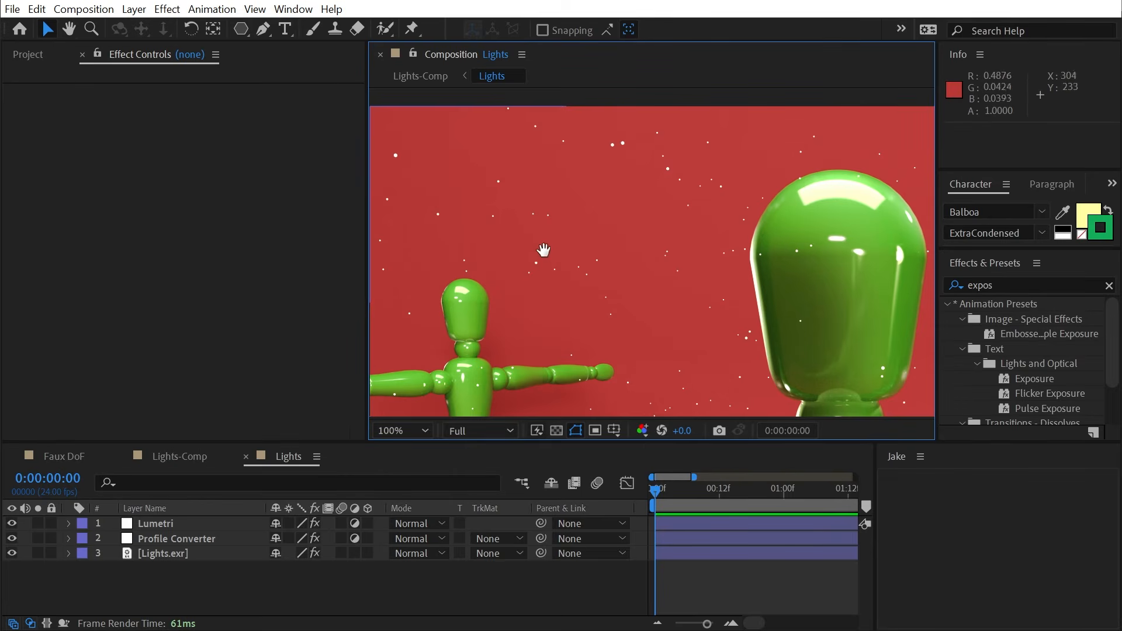
drag(546, 248, 582, 201)
scroll(654, 221, down, 2)
drag(760, 192, 590, 189)
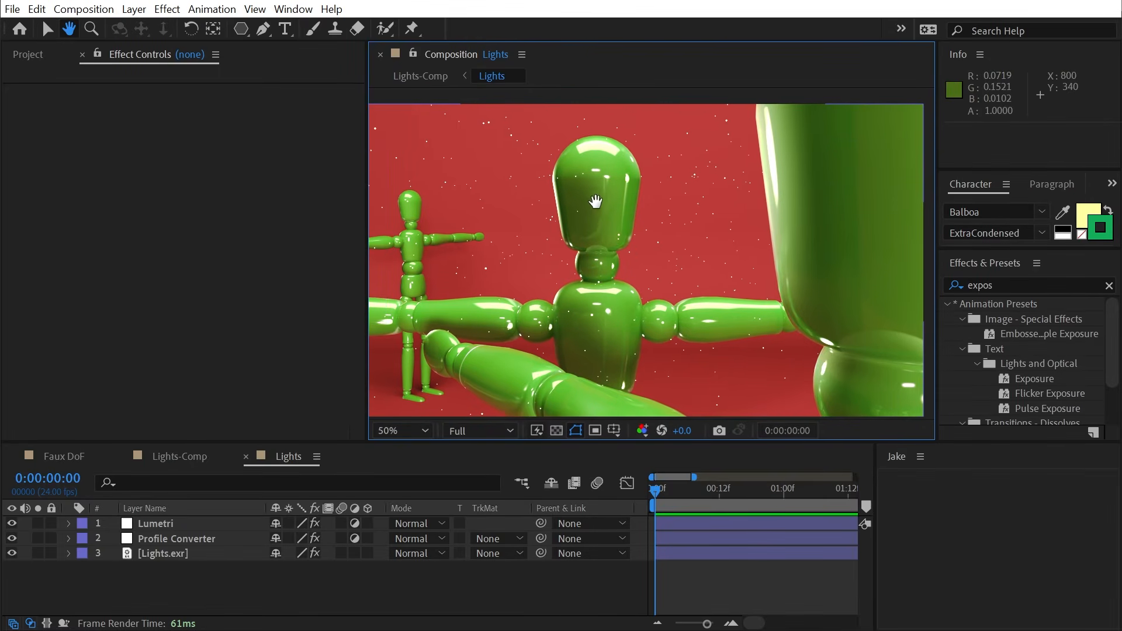
key(v)
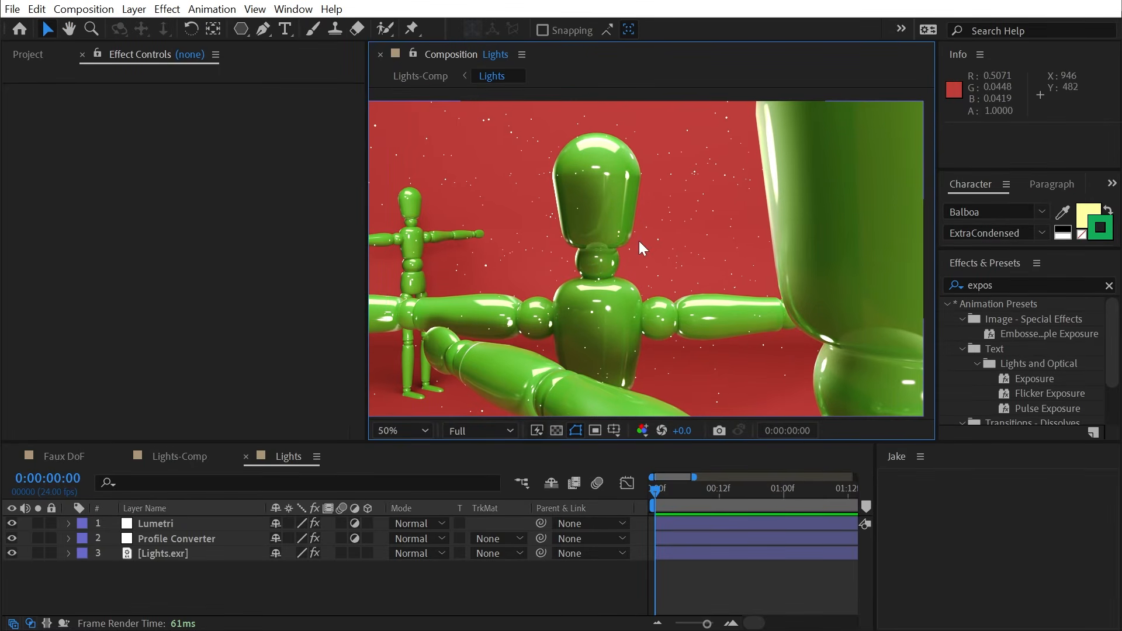
- Go up to the parent Lights-Comp and set the view to 50%
key(shift+Escape)
scroll(661, 202, down, 3)
key(.)
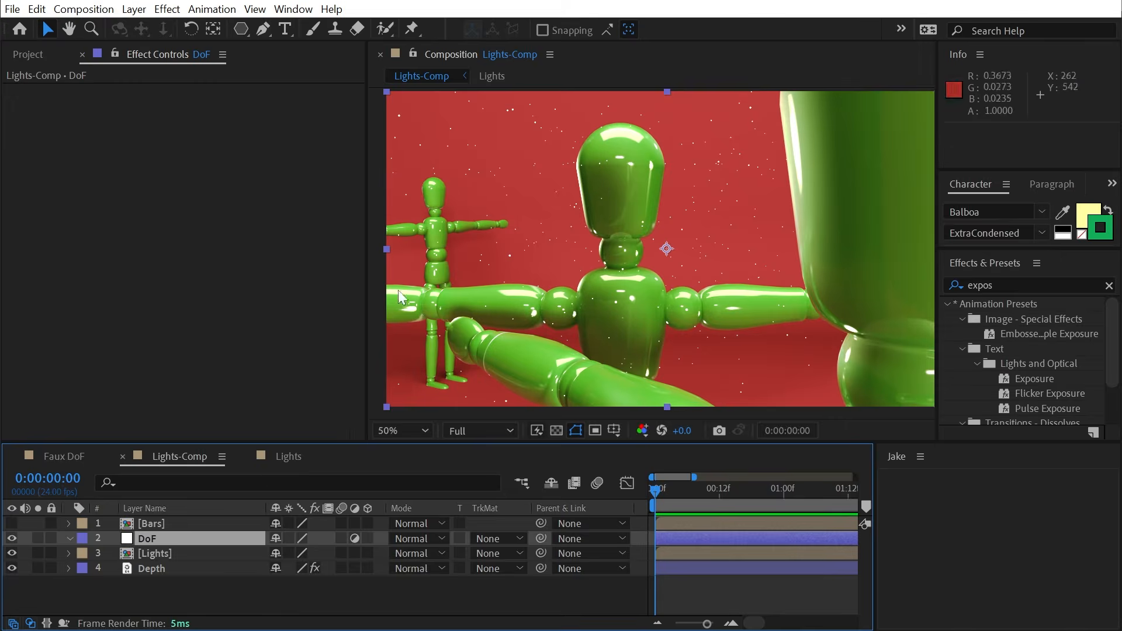
- Solo the Depth layer to inspect its greyscale depth pass, then hide it and select DoF
key(ctrl+shift+h)
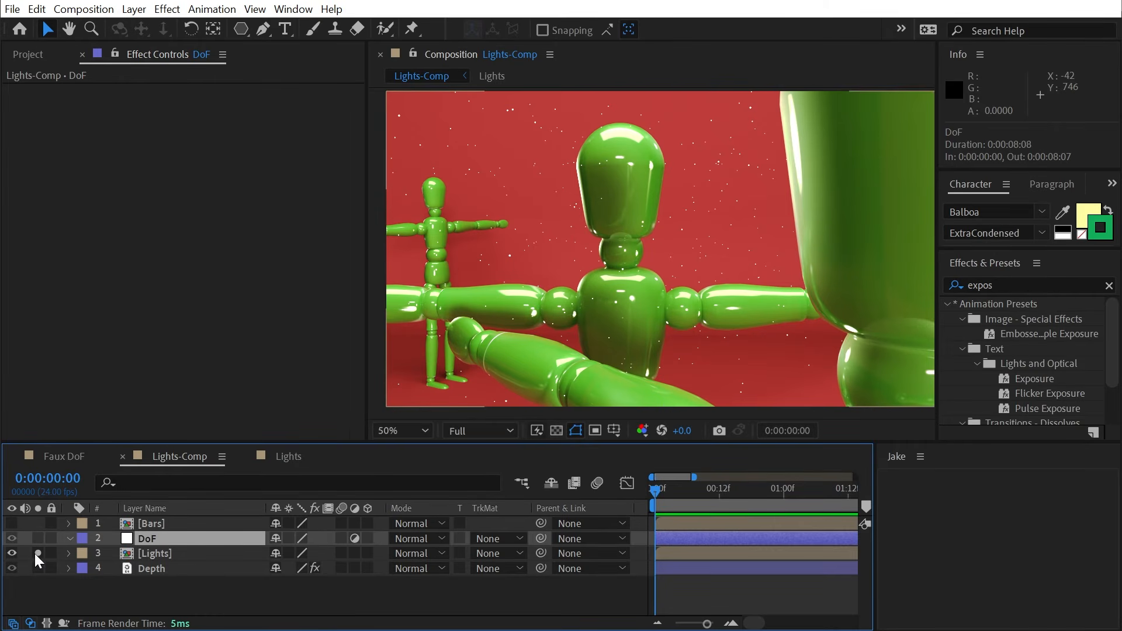
click(58, 568)
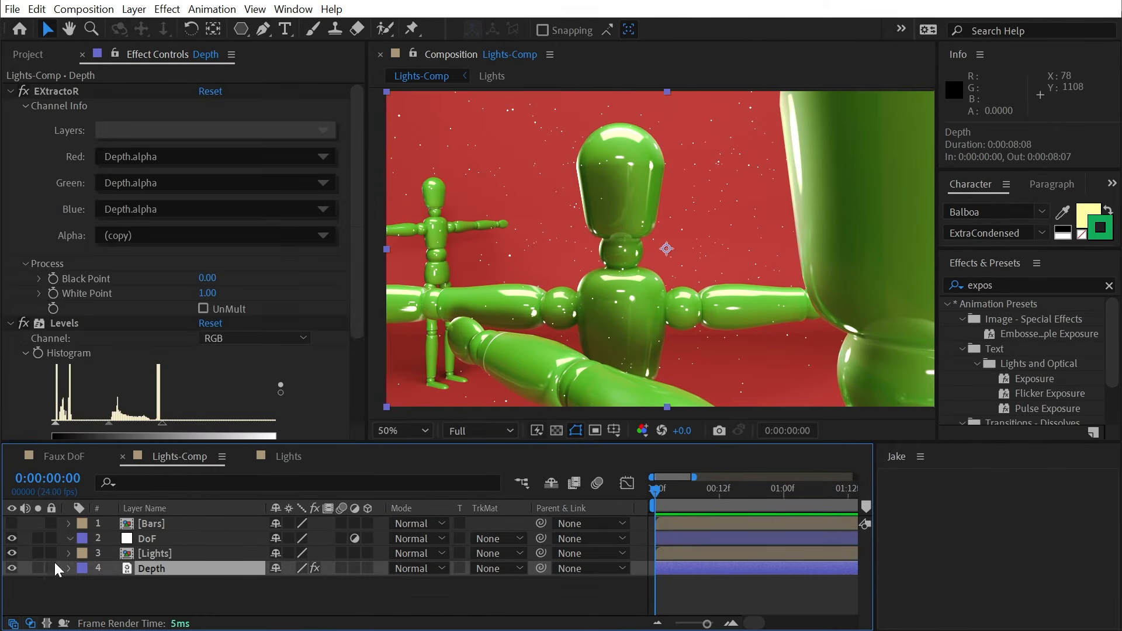
click(37, 568)
mouse_move(748, 240)
mouse_down()
mouse_move(725, 238)
mouse_move(730, 245)
mouse_up()
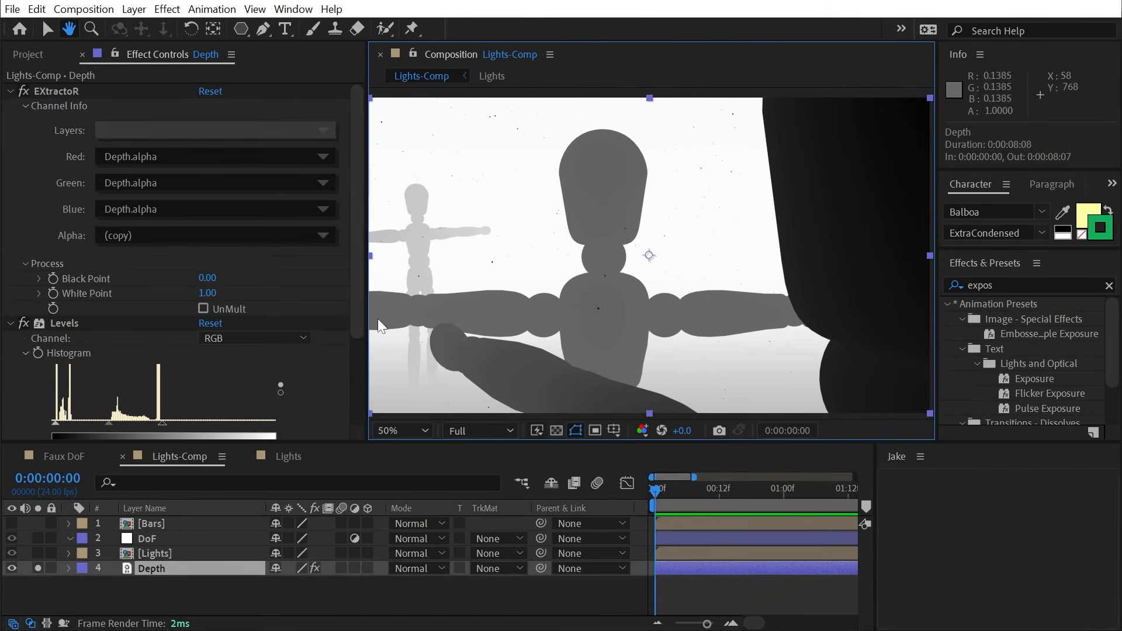
key(v)
drag(368, 315, 344, 315)
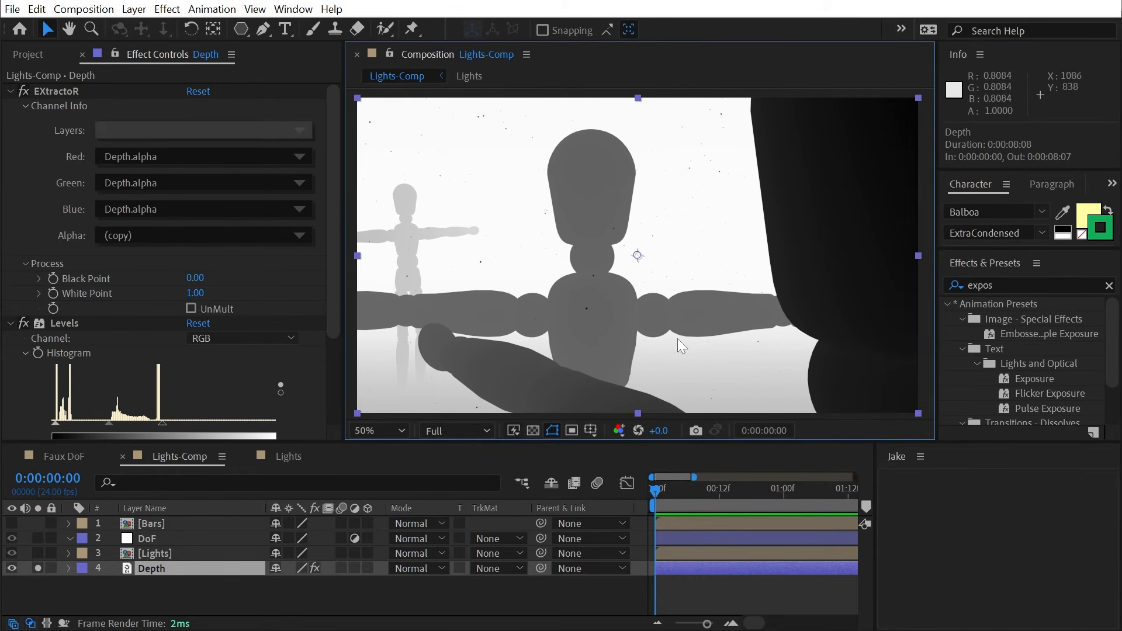
drag(683, 346, 684, 344)
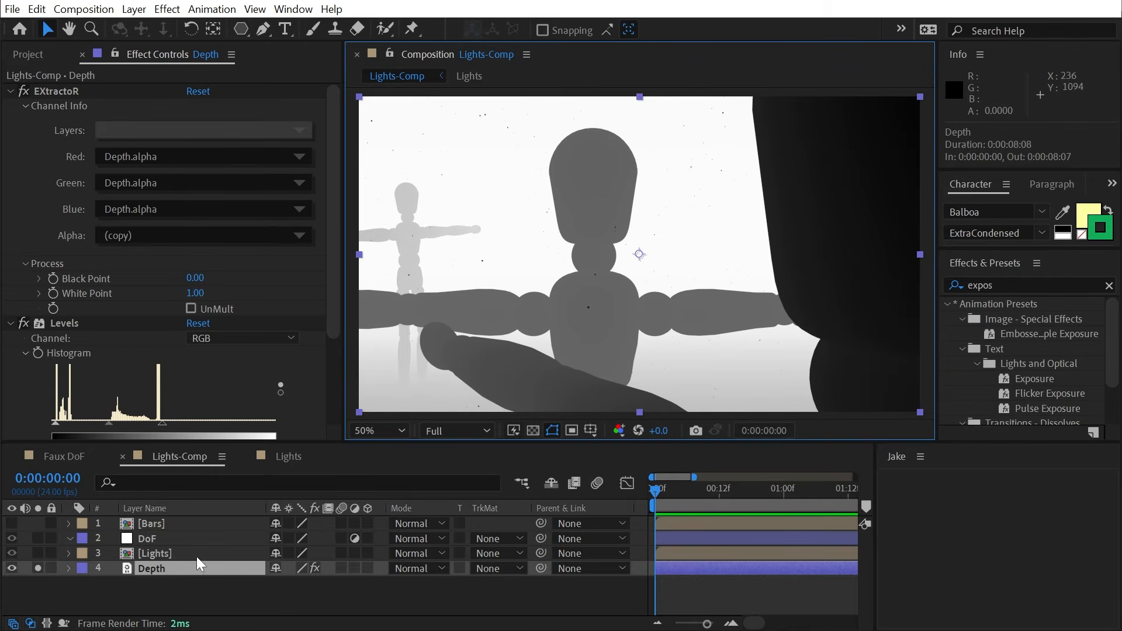
click(37, 568)
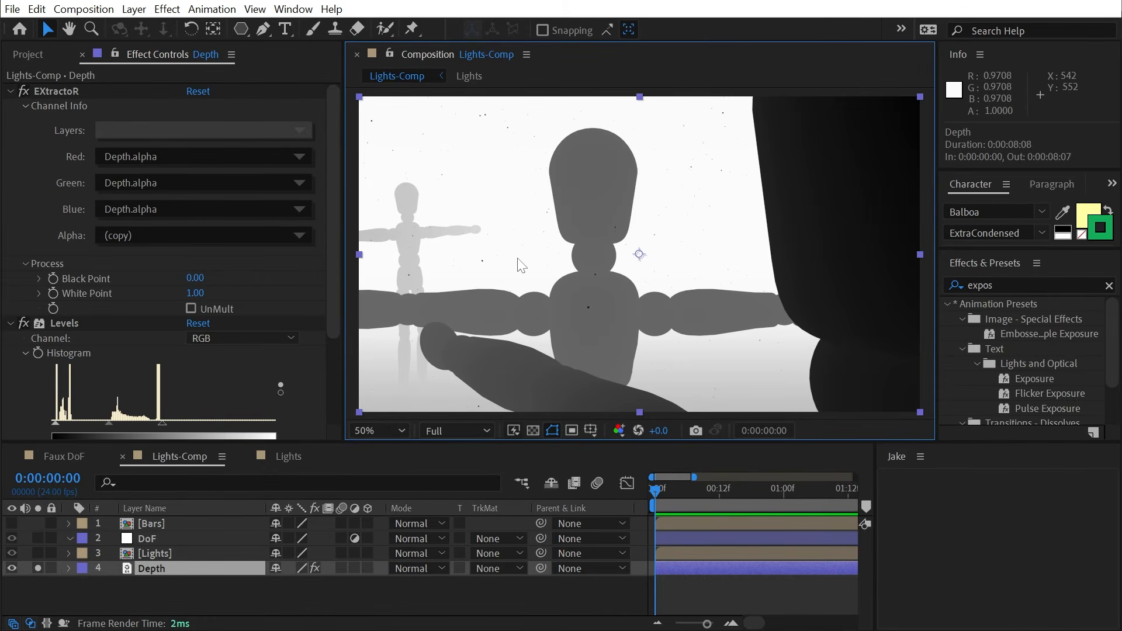
click(9, 571)
click(149, 538)
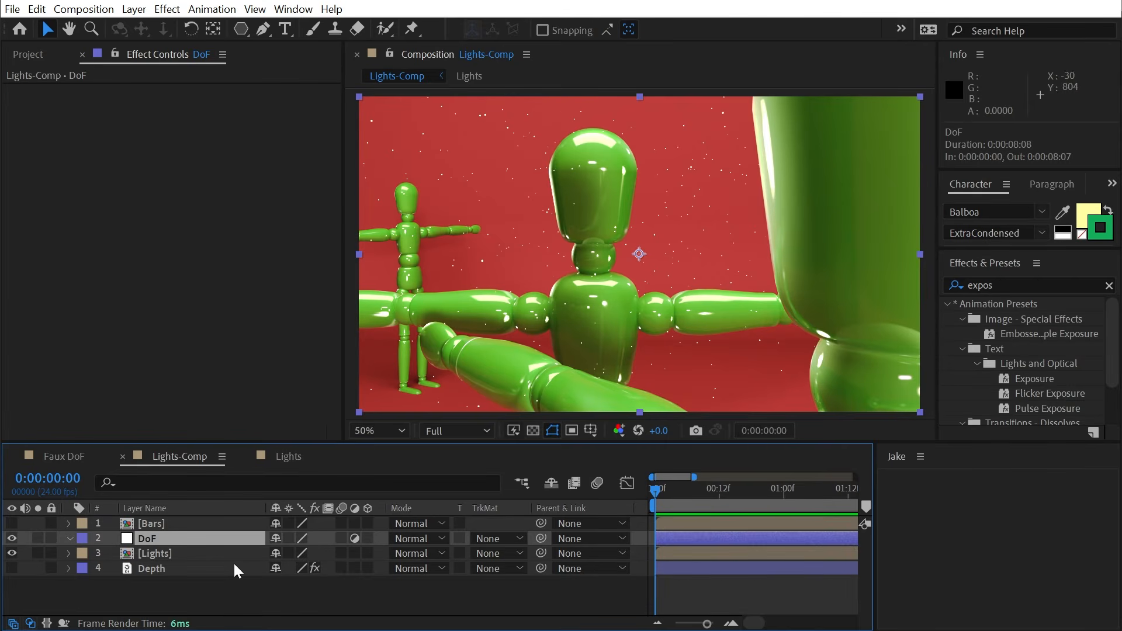
- Apply Camera Lens Blur to DoF with Blur Map Layer 4. Depth, source Effects & Masks
click(1016, 285)
text(camera)
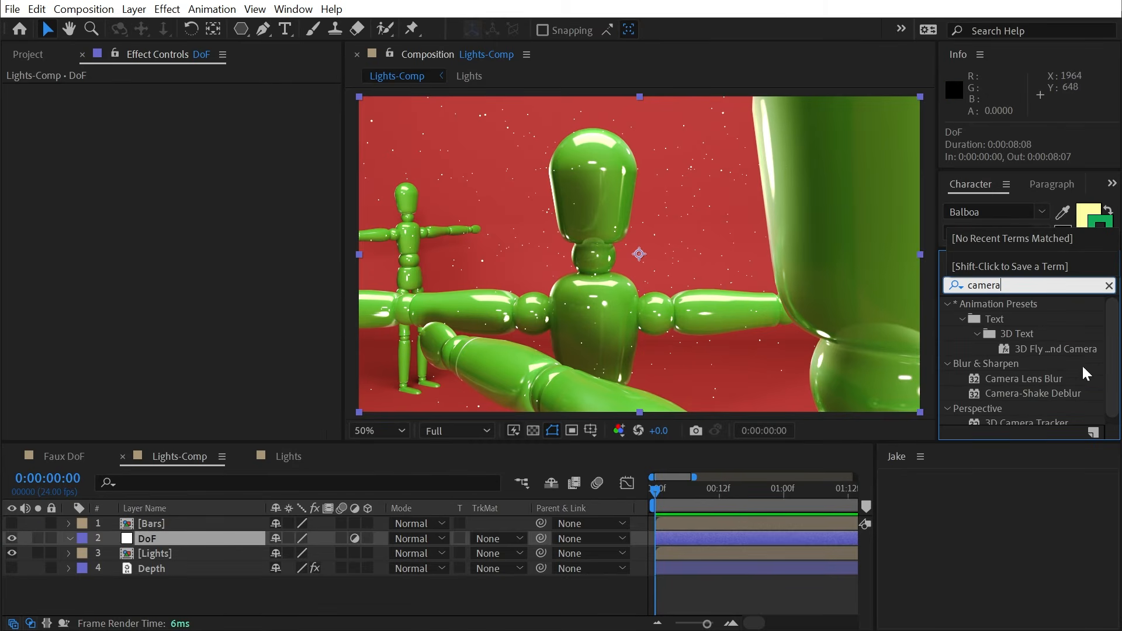
double_click(1023, 378)
click(228, 225)
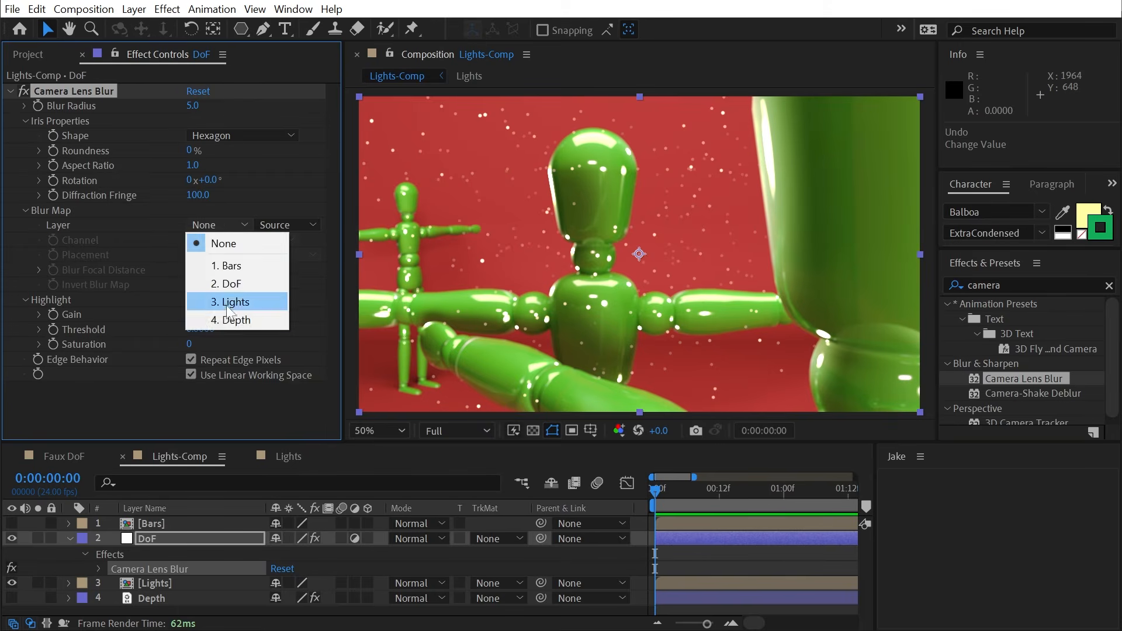
click(233, 321)
click(282, 228)
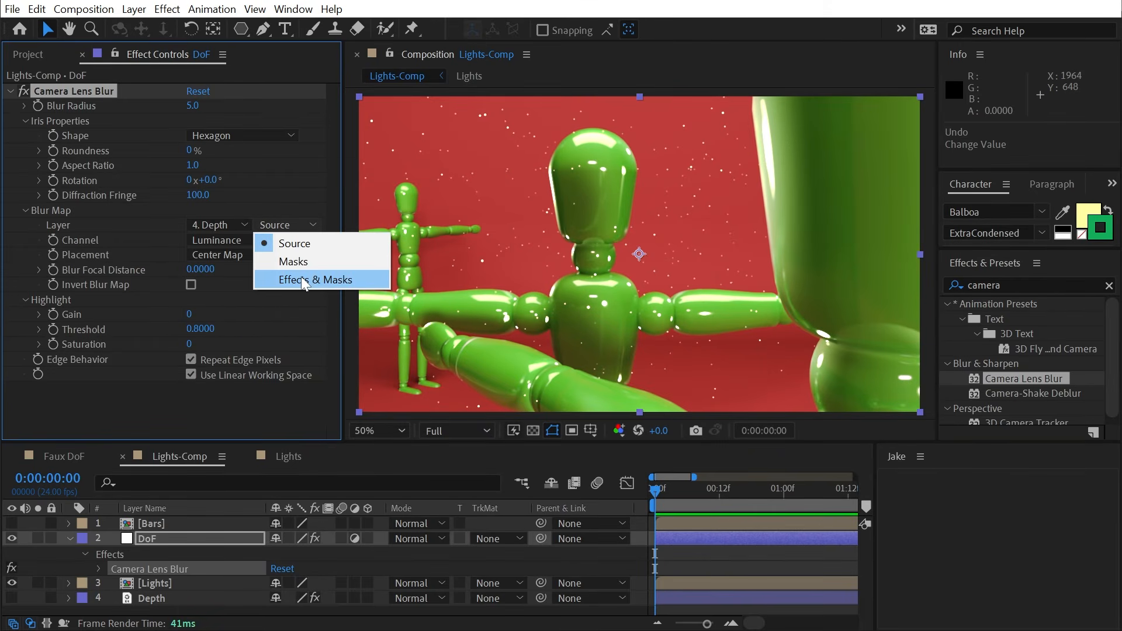
click(300, 276)
- Set the lens blur's Blur Radius to about 15
scroll(532, 199, up, 2)
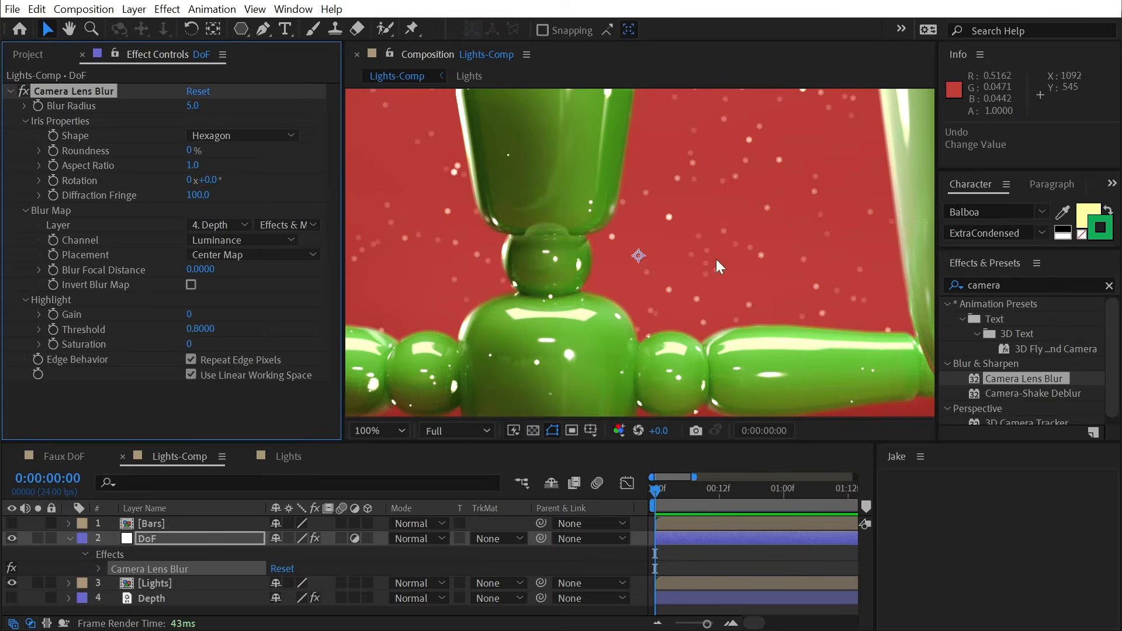
drag(716, 258, 828, 298)
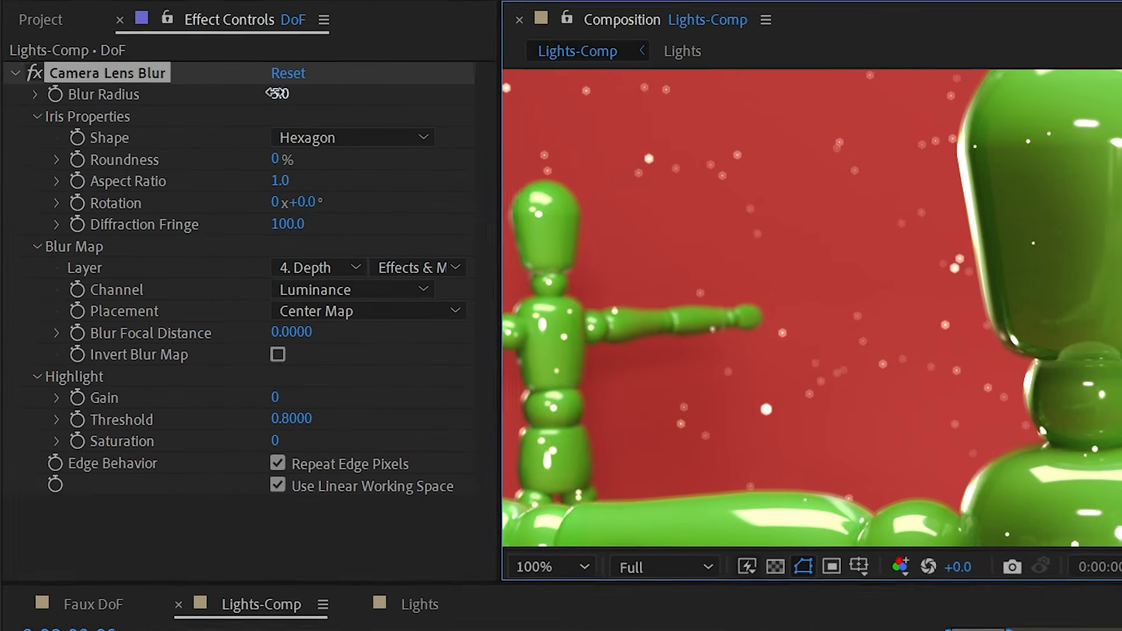
drag(189, 105, 196, 105)
drag(288, 93, 285, 92)
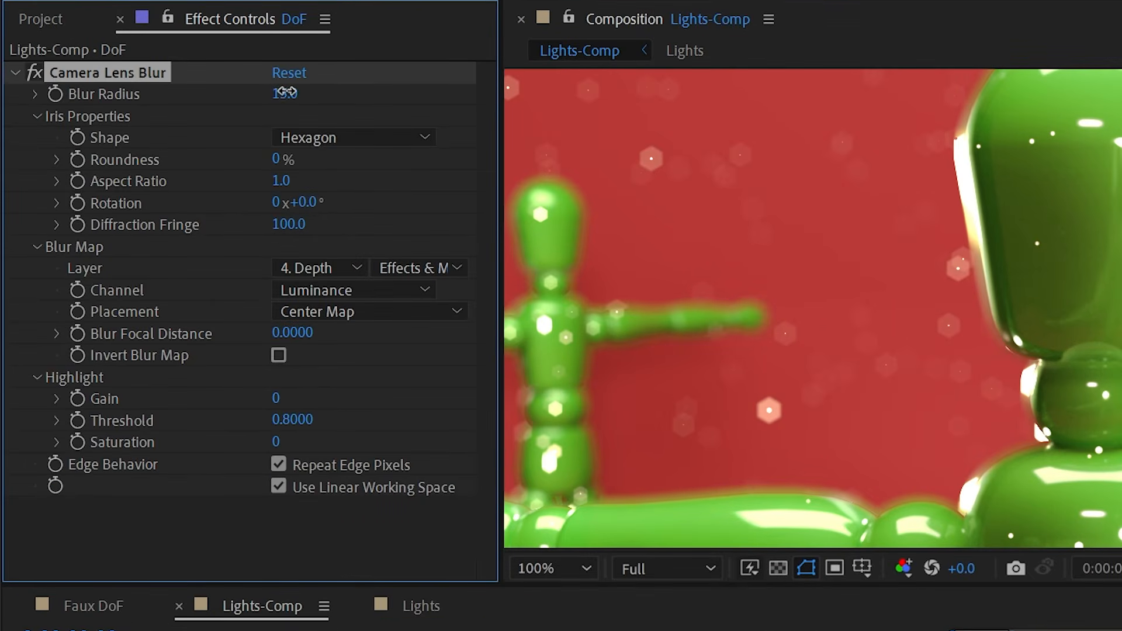
- Set Blur Focal Distance to 0.65 so the distant mannequin stays sharp
drag(810, 349, 619, 518)
scroll(987, 318, down, 4)
scroll(932, 306, up, 1)
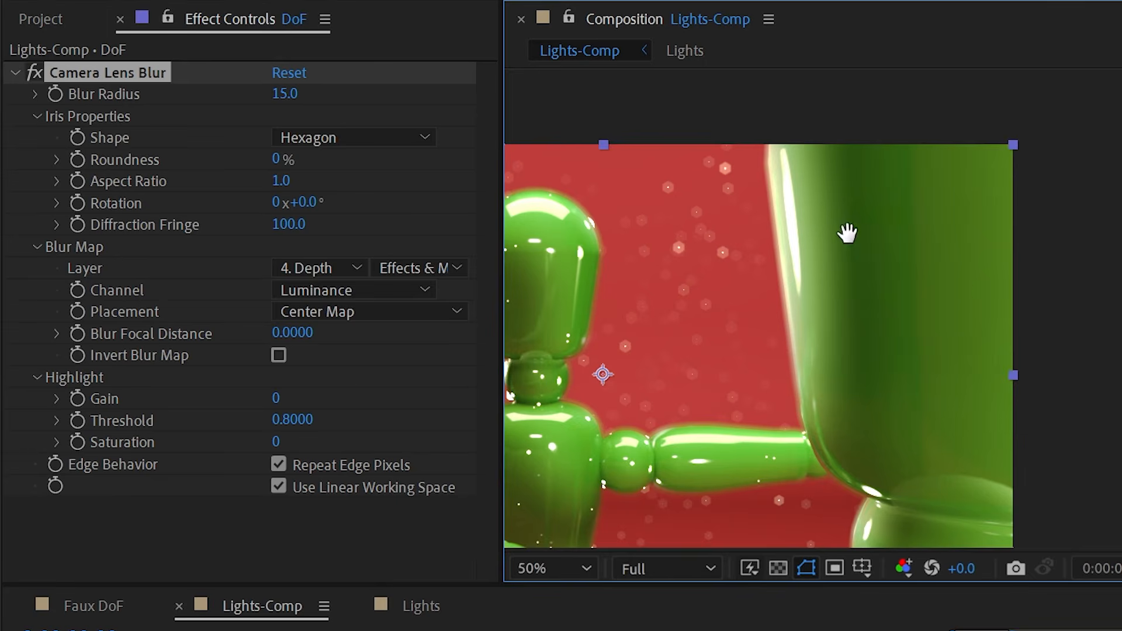
drag(847, 233, 1121, 181)
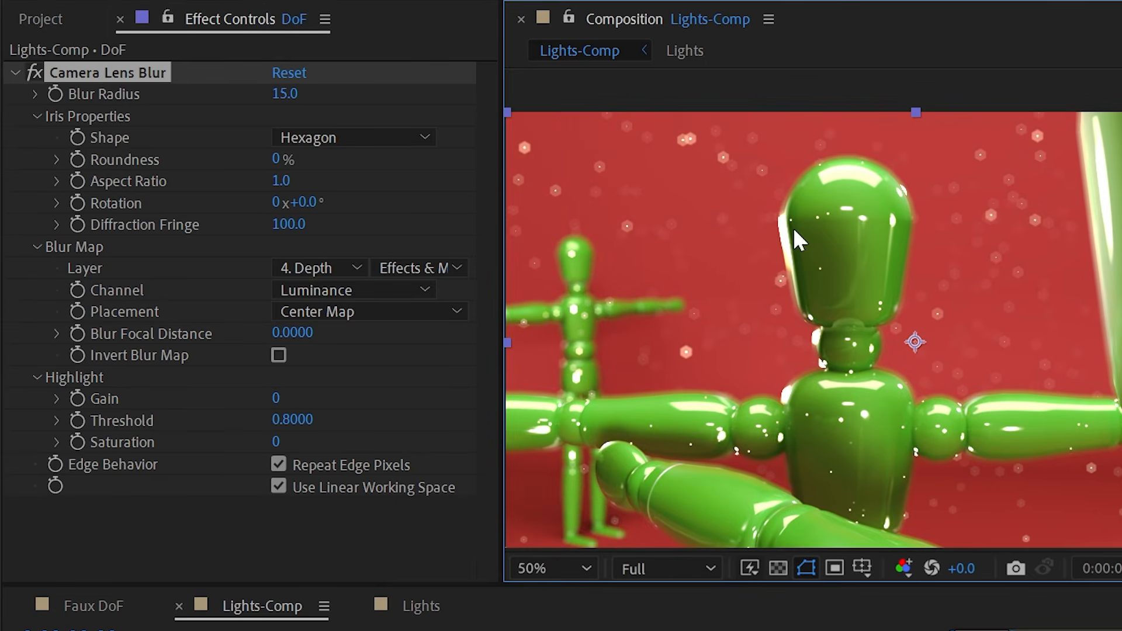
scroll(794, 227, up, 2)
drag(714, 230, 856, 329)
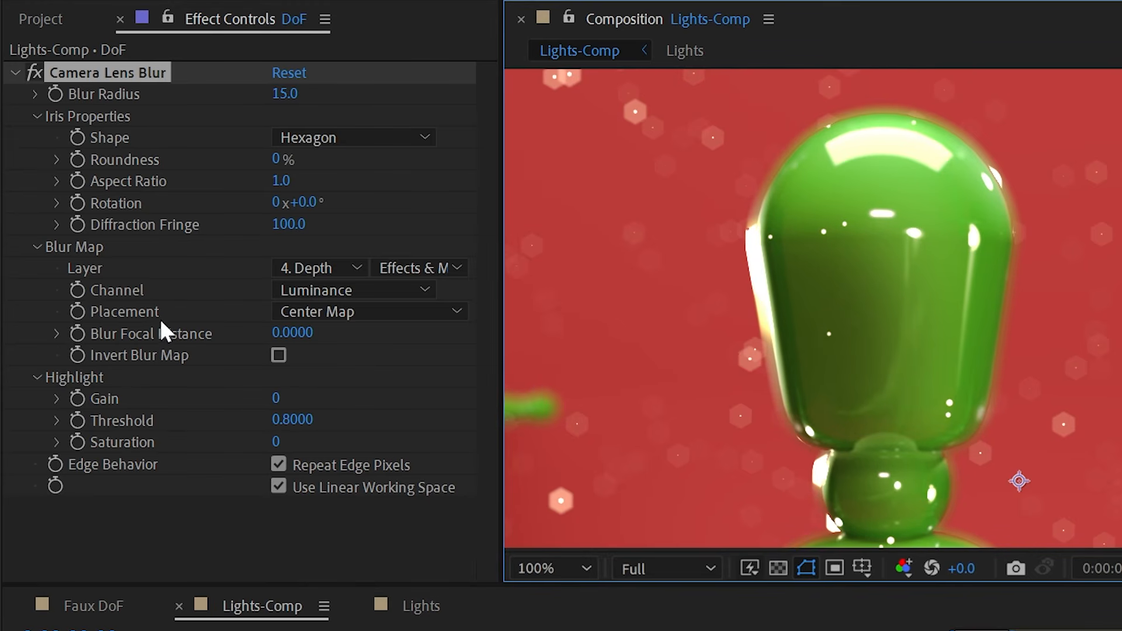
drag(718, 325, 1015, 289)
drag(295, 337, 381, 336)
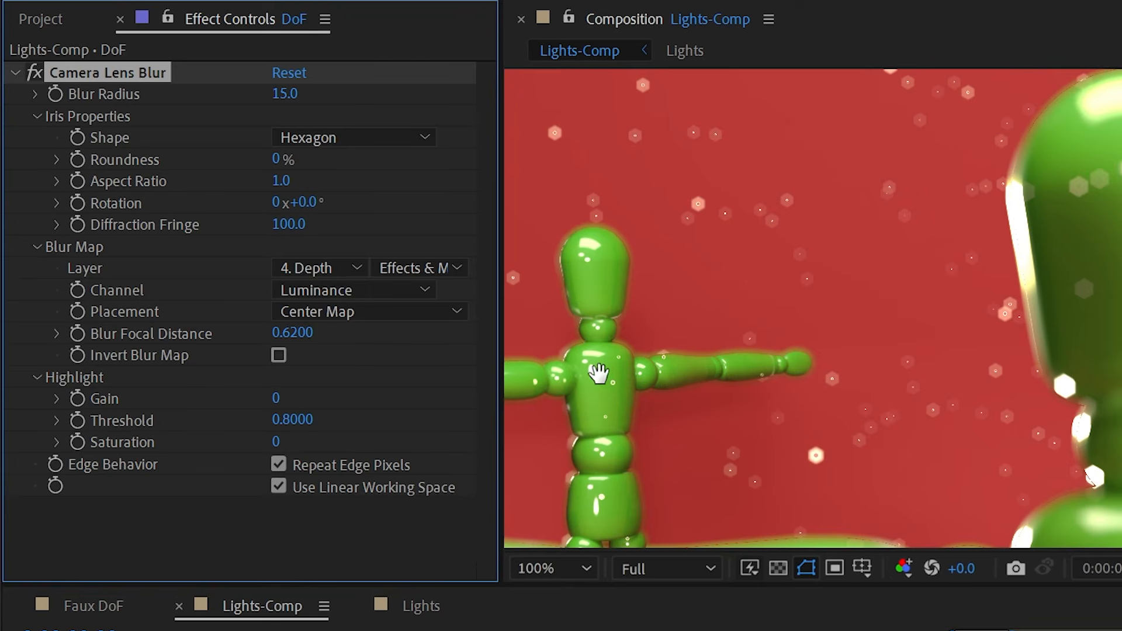
drag(599, 372, 671, 343)
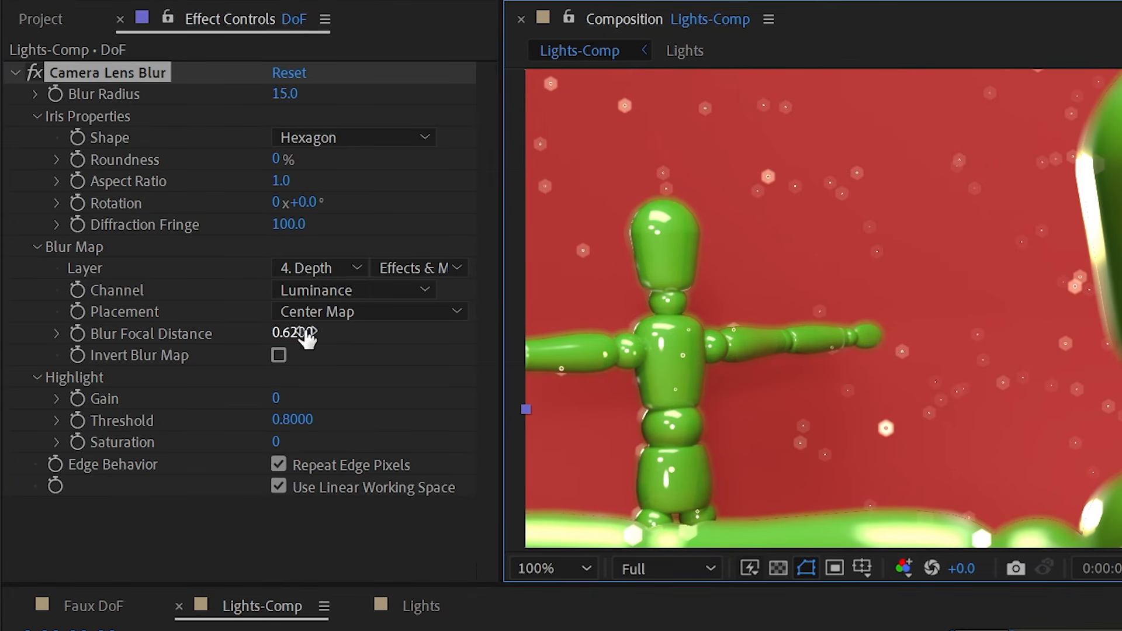
mouse_move(306, 337)
mouse_down()
mouse_move(292, 328)
mouse_move(305, 332)
mouse_up()
scroll(1042, 305, down, 2)
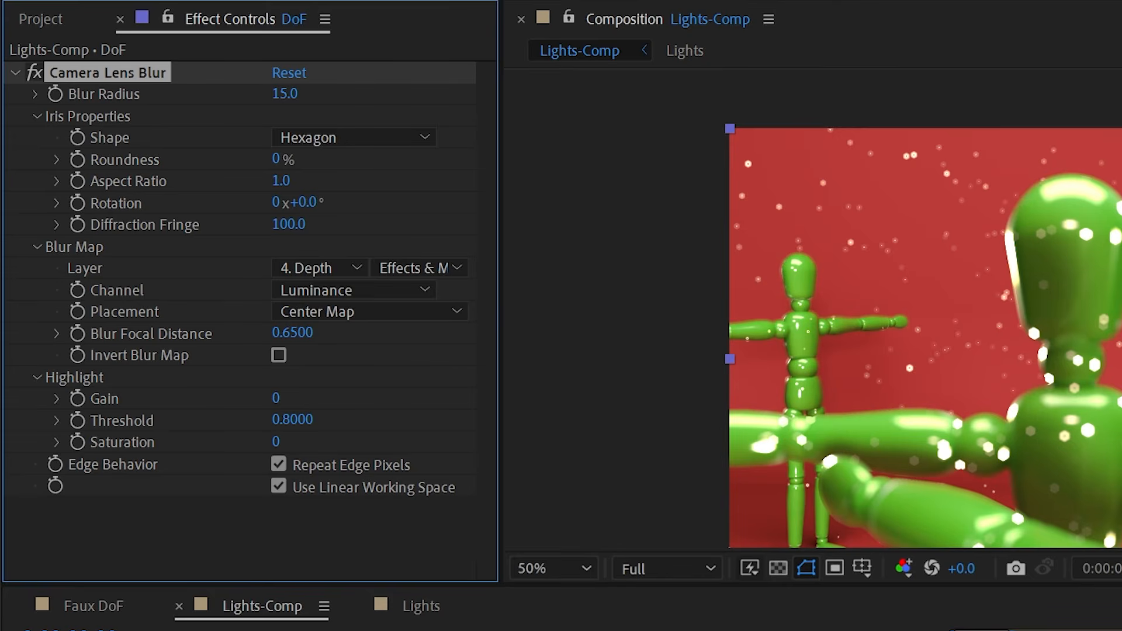
drag(1042, 305, 951, 311)
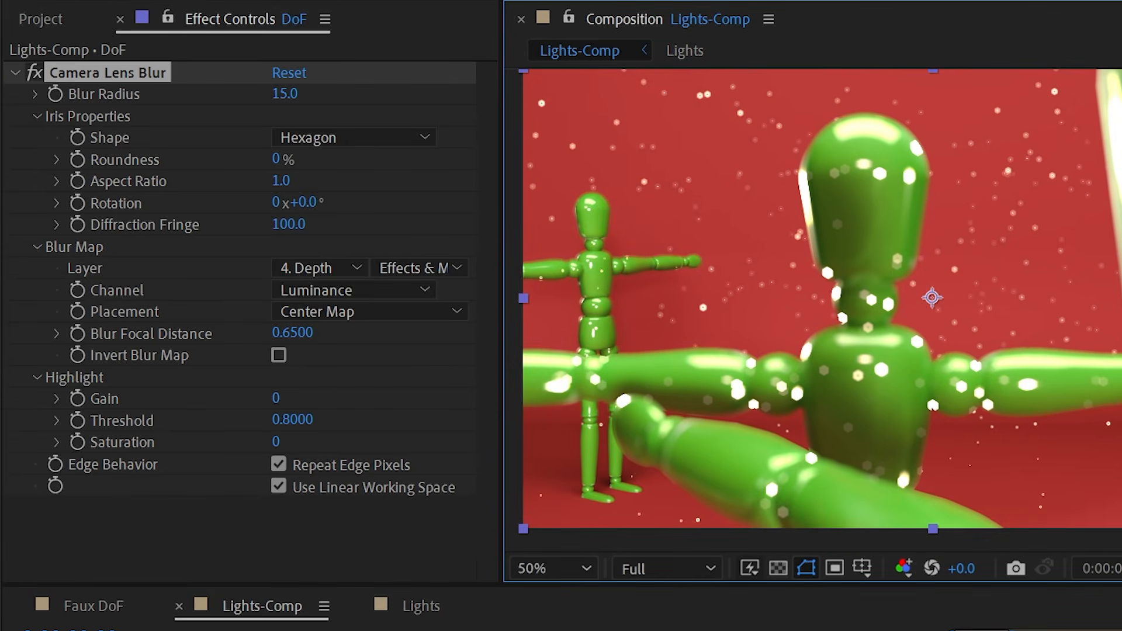
- Solo the Depth layer in Lights-Comp to view the depth pass, then unsolo it
click(76, 610)
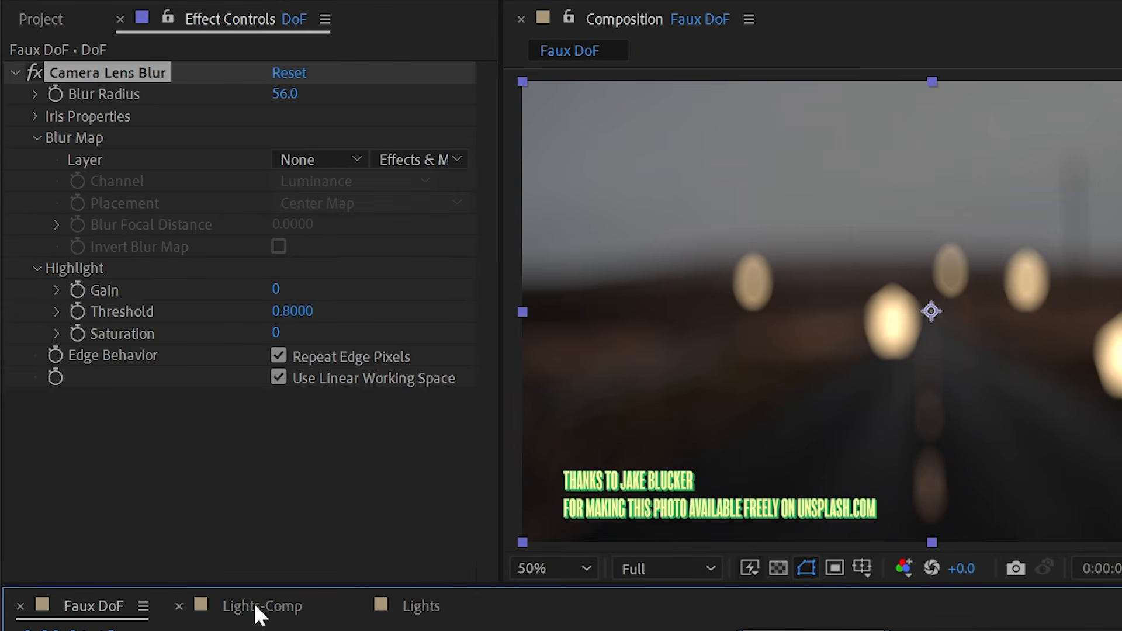
click(257, 608)
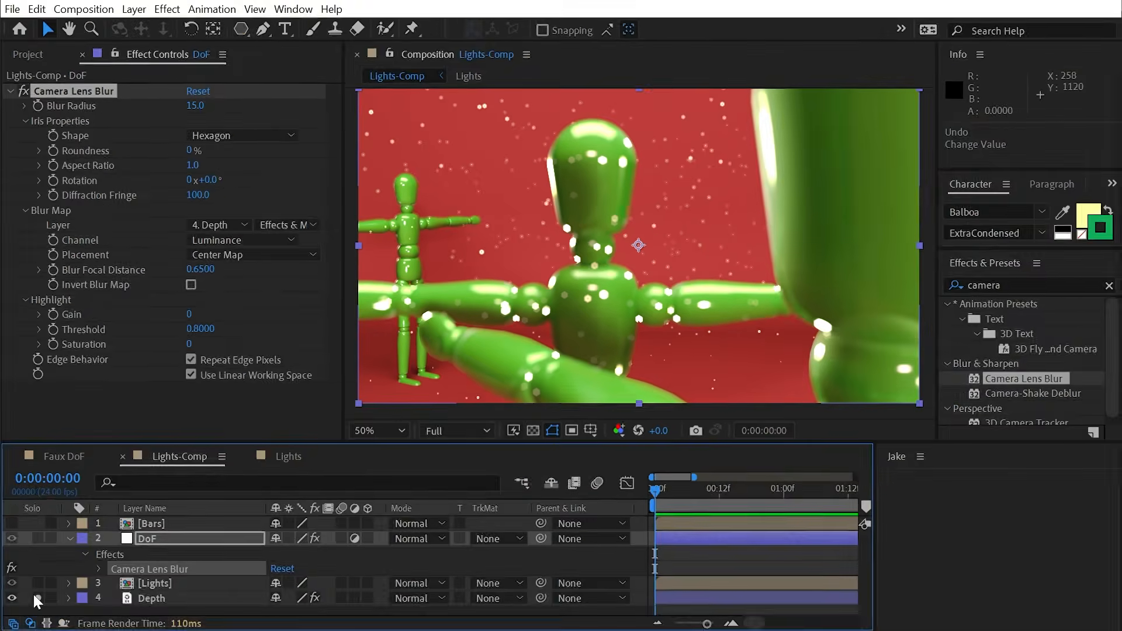
click(43, 630)
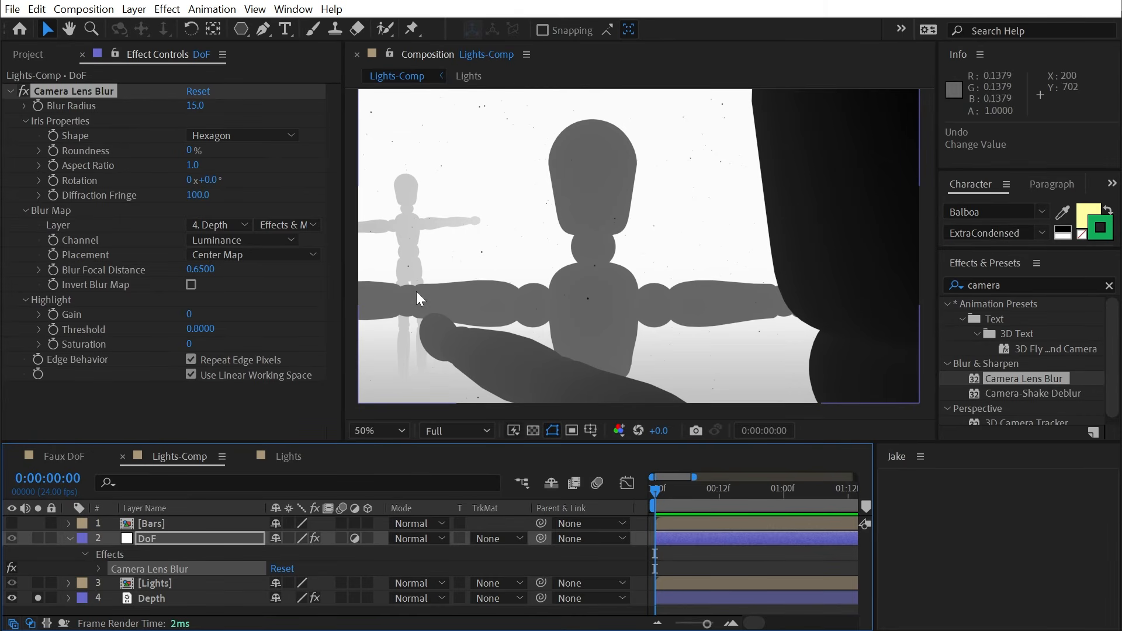
click(38, 597)
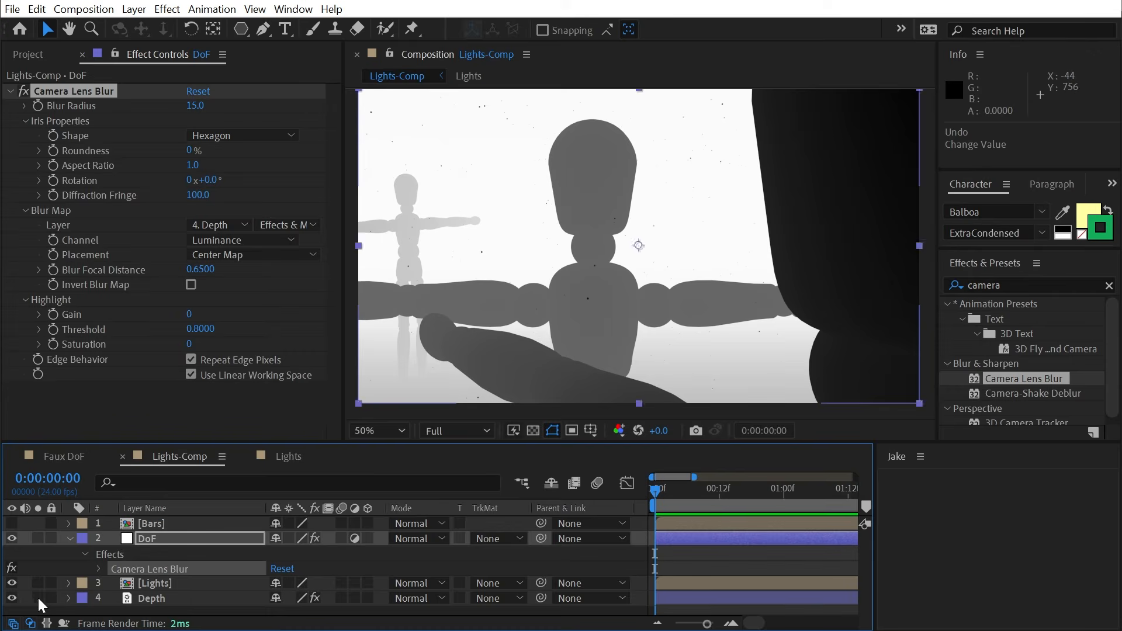
- In Faux DoF, preview and hide Blur Map, and set DoF's Blur Map Layer to 1. Blur Map
click(57, 457)
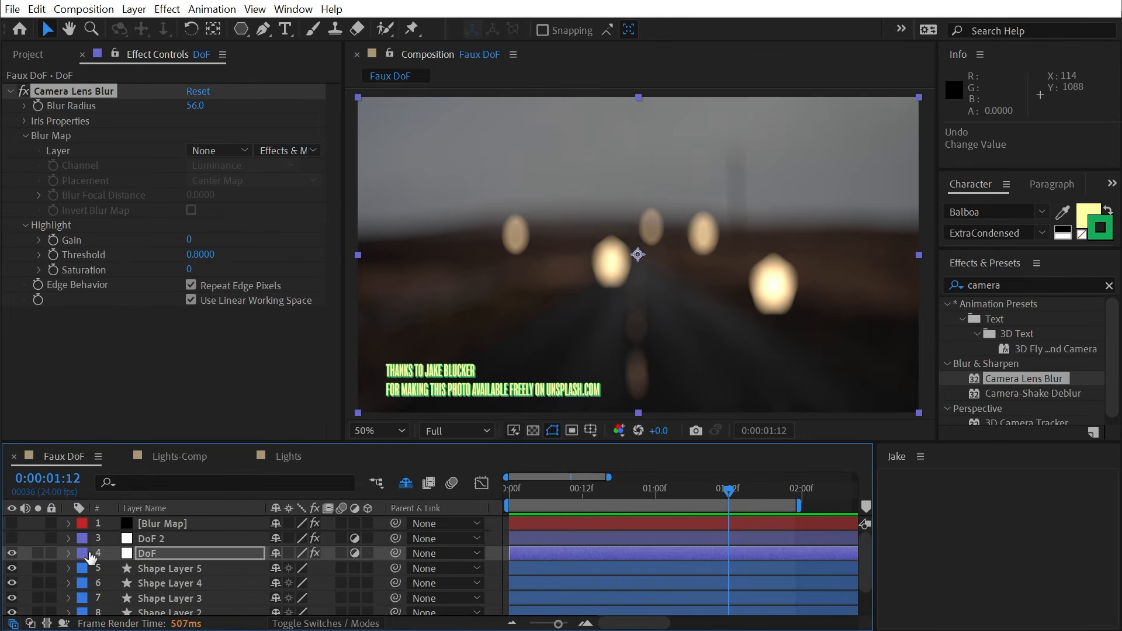
click(38, 523)
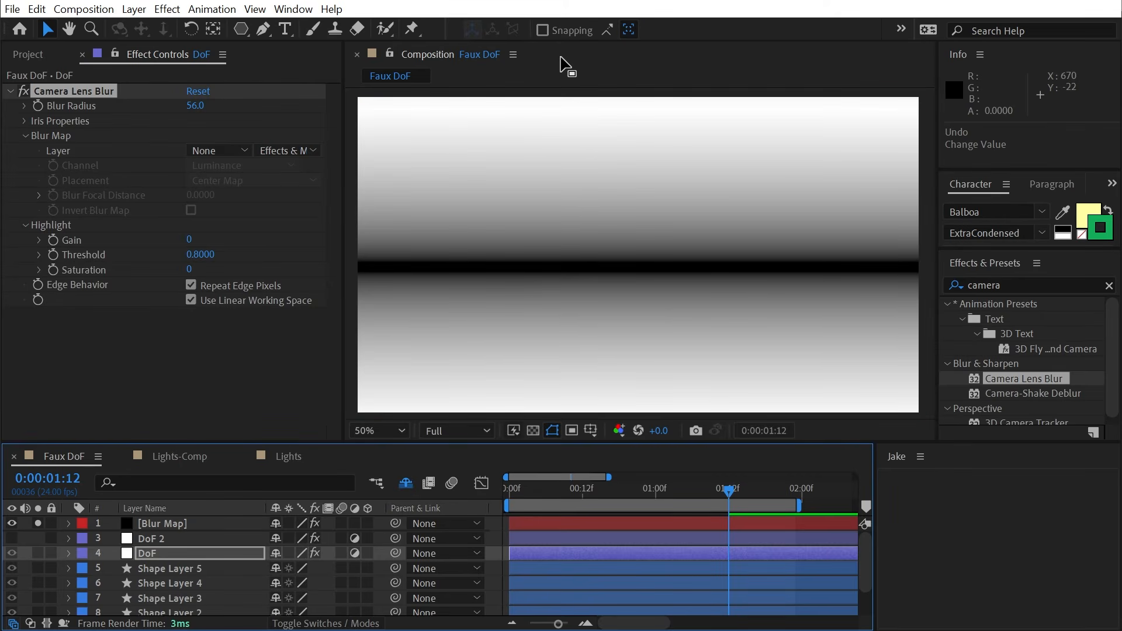
click(38, 523)
click(12, 523)
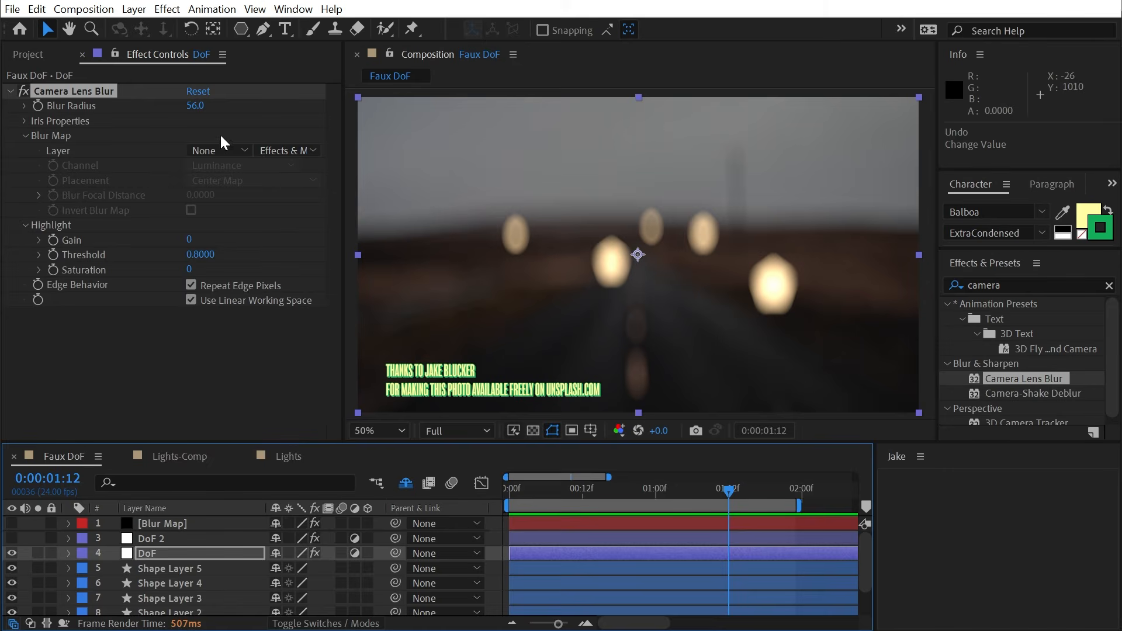
click(220, 150)
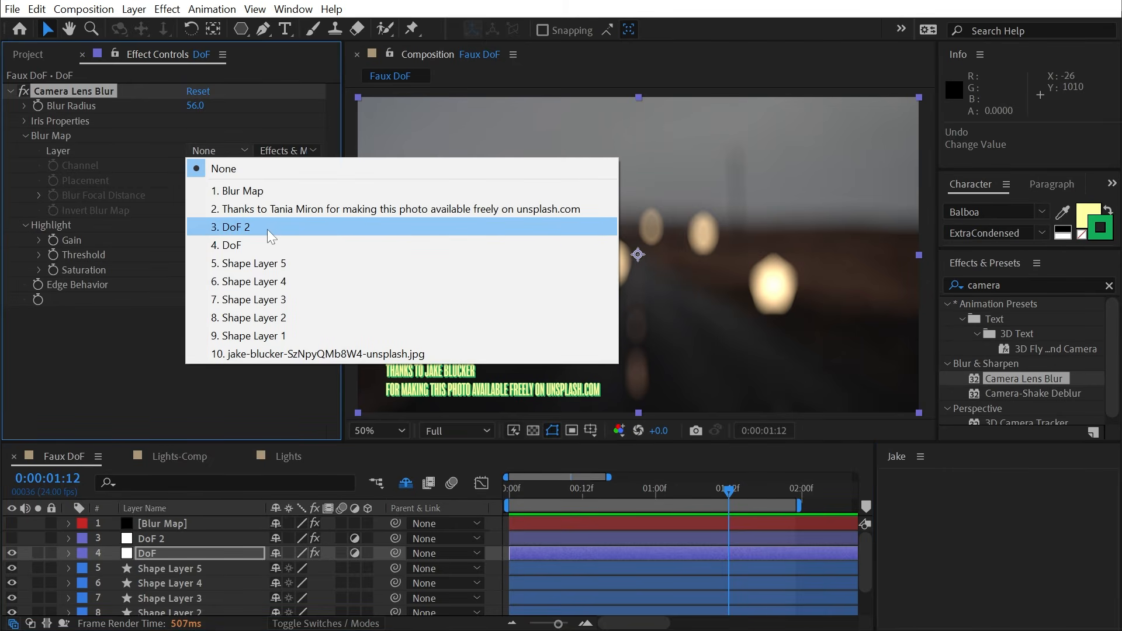
click(274, 191)
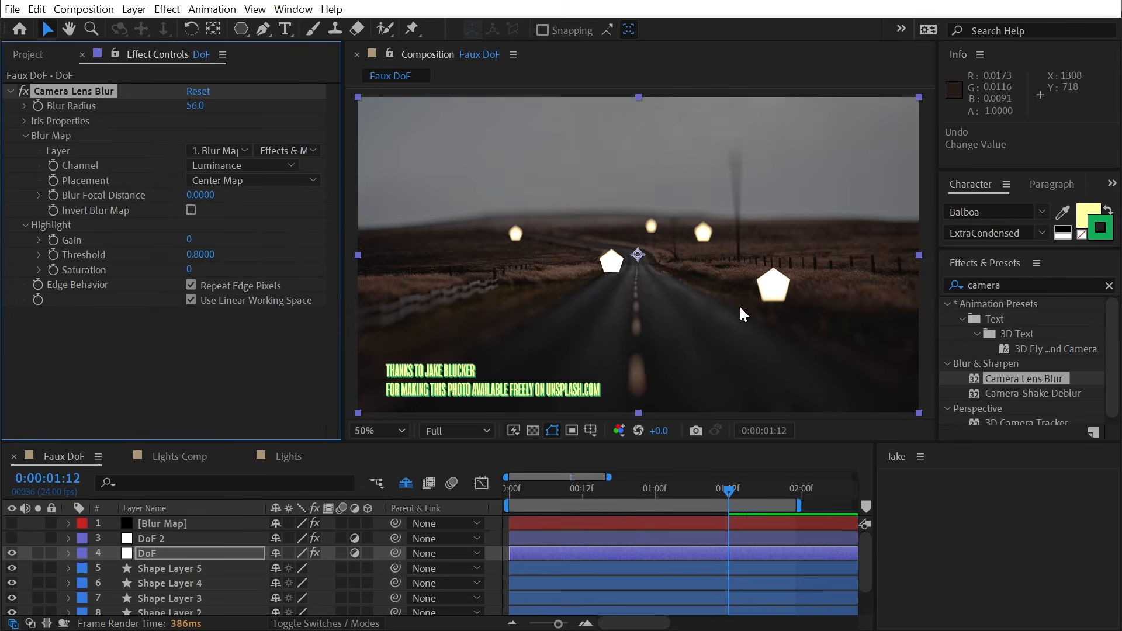
click(160, 524)
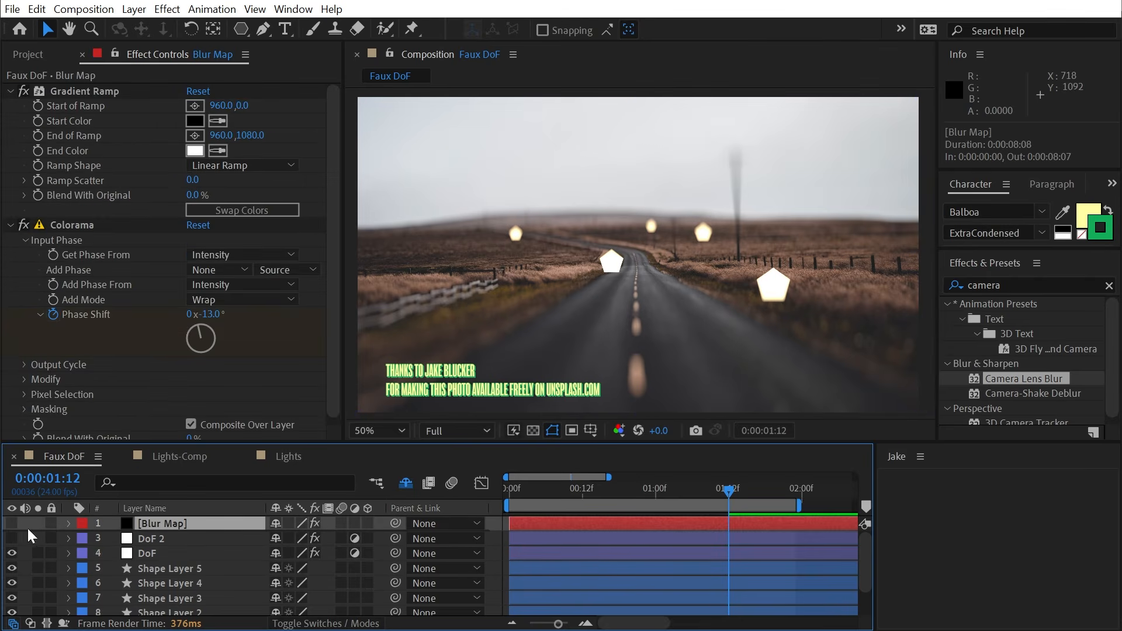
- Disable Colorama, swap ramp colours, move the ramp end to 960,772, and set focal distance 0.15
click(24, 225)
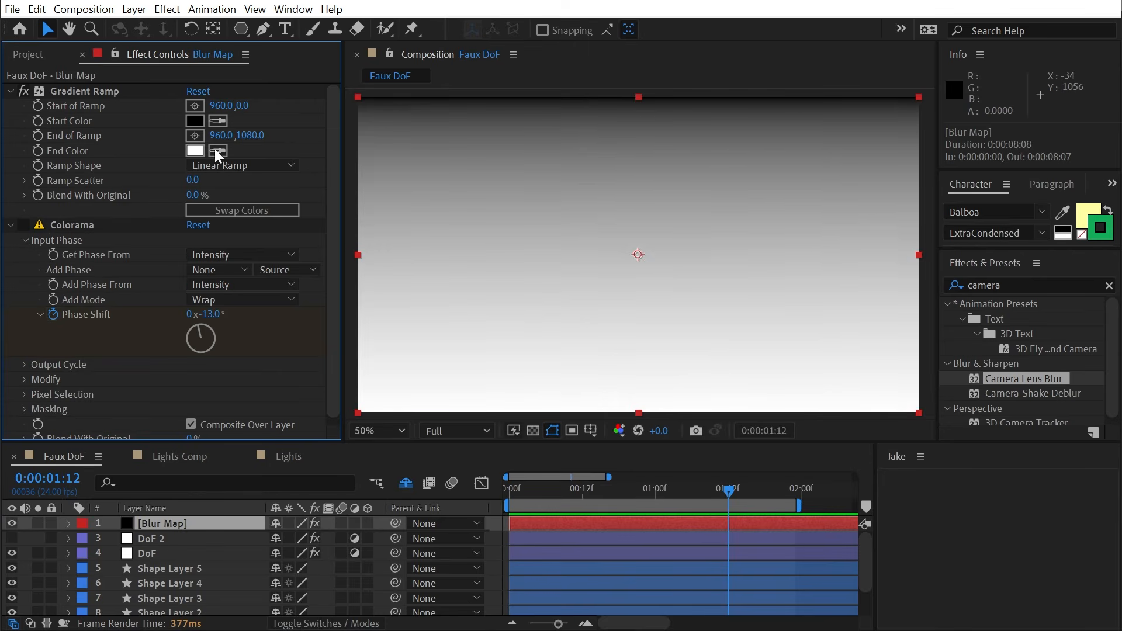
click(252, 210)
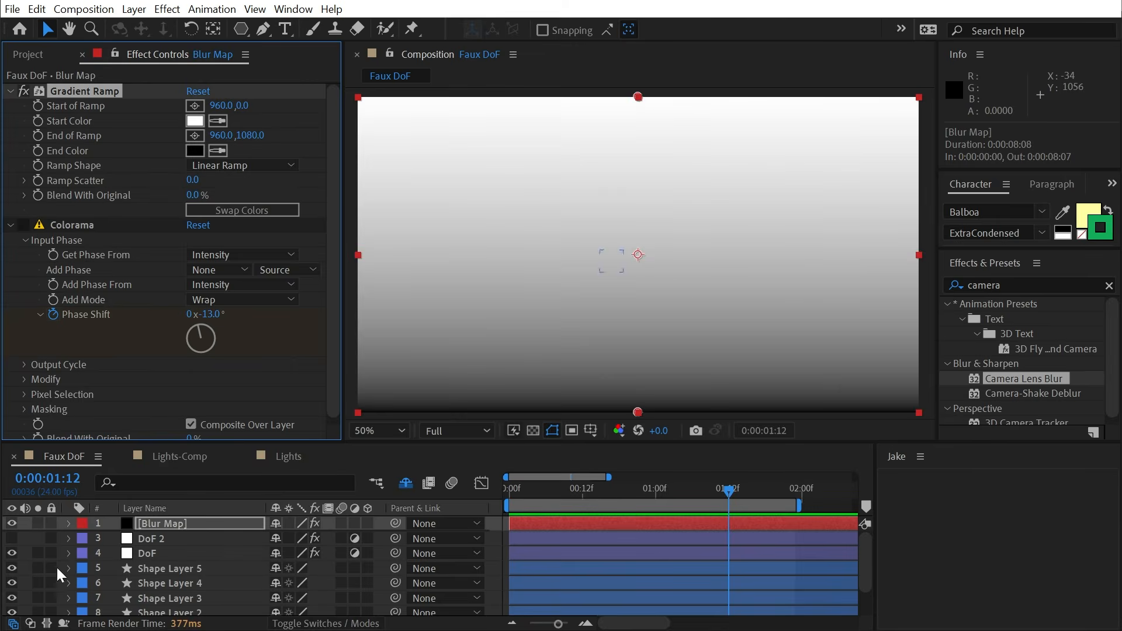
click(12, 523)
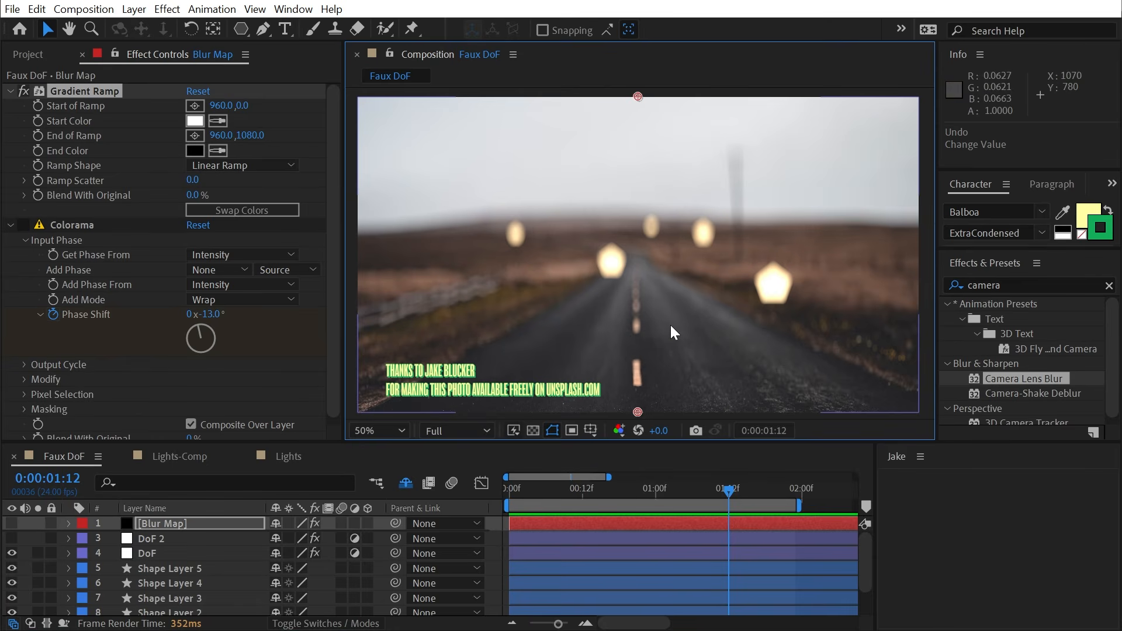
drag(637, 412, 638, 322)
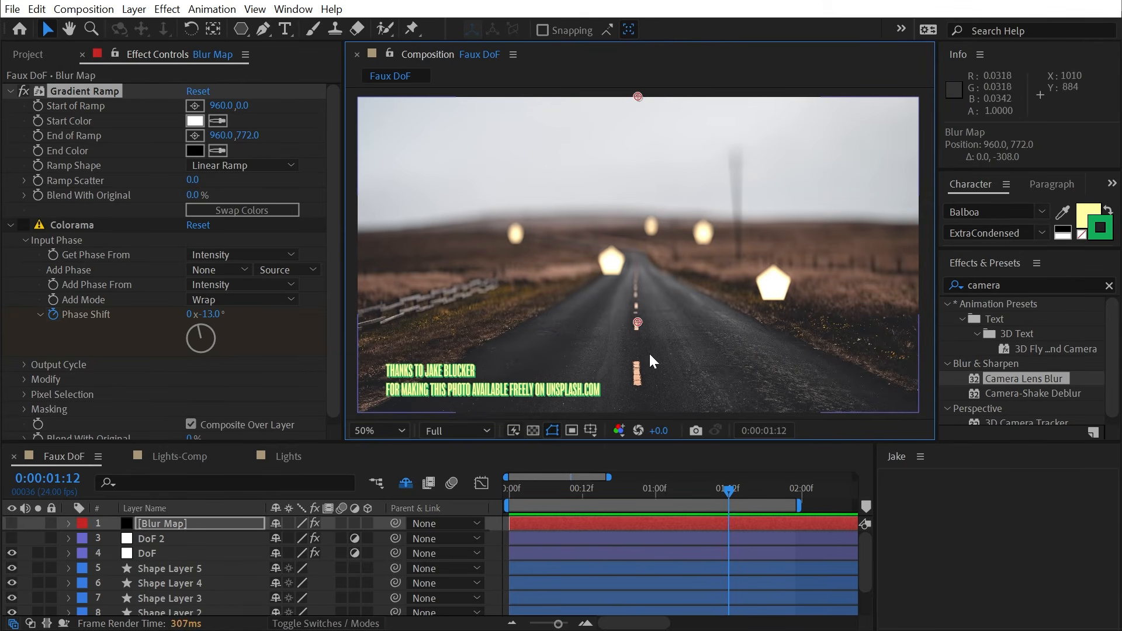
click(170, 558)
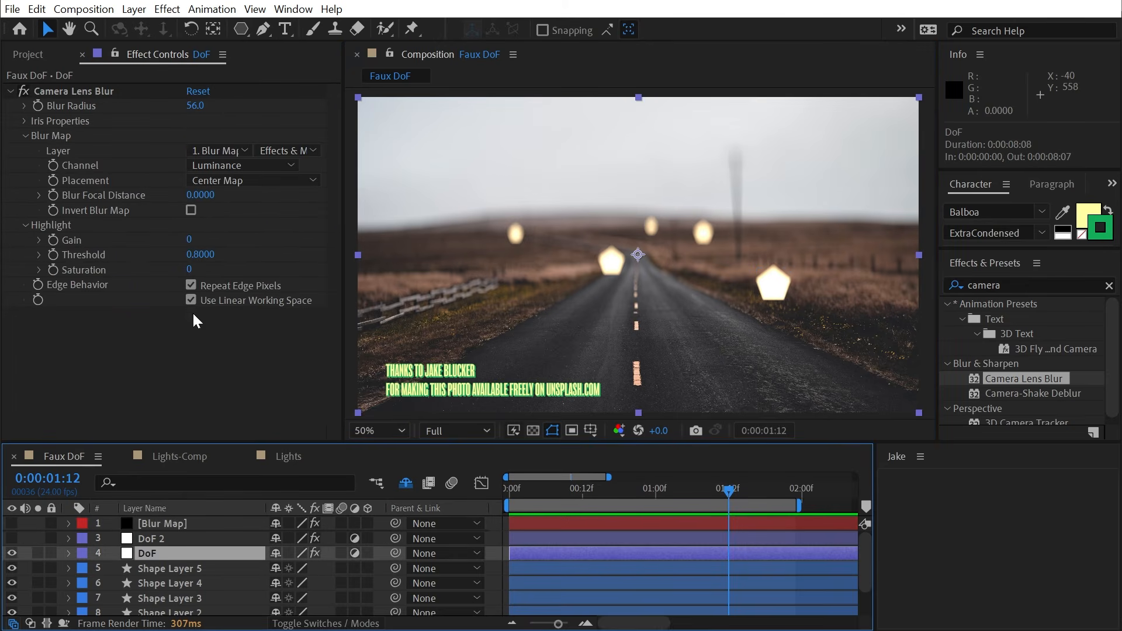
mouse_move(200, 194)
mouse_down()
mouse_move(230, 193)
mouse_move(219, 197)
mouse_up()
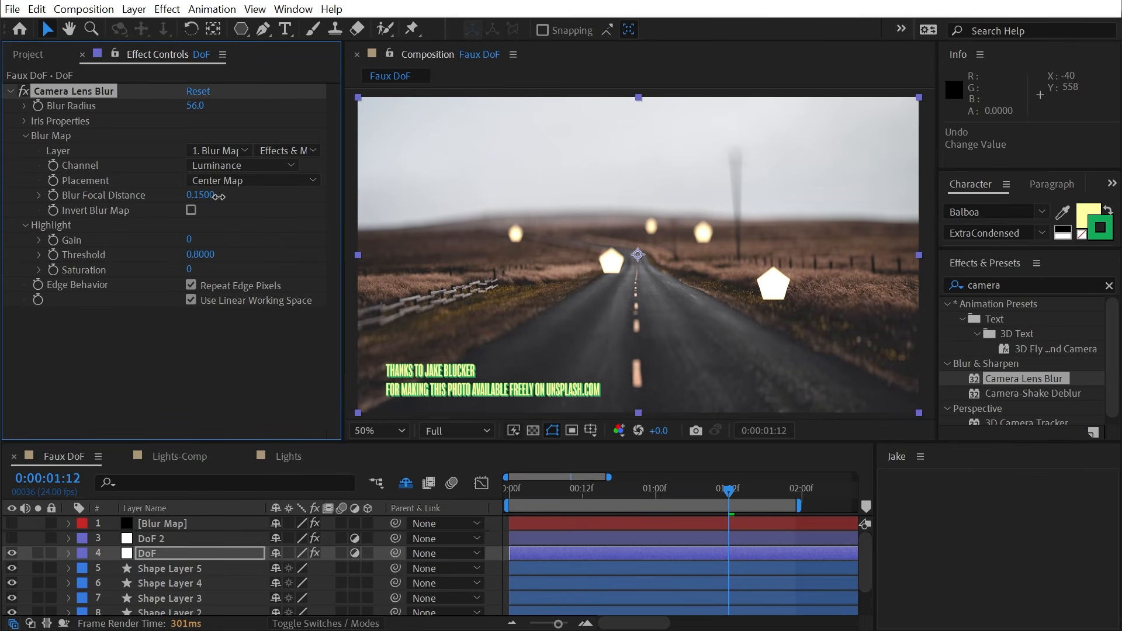
- In Lights-Comp, lower DoF's Blur Focal Distance to 0.28 and try a larger Blur Radius
click(143, 456)
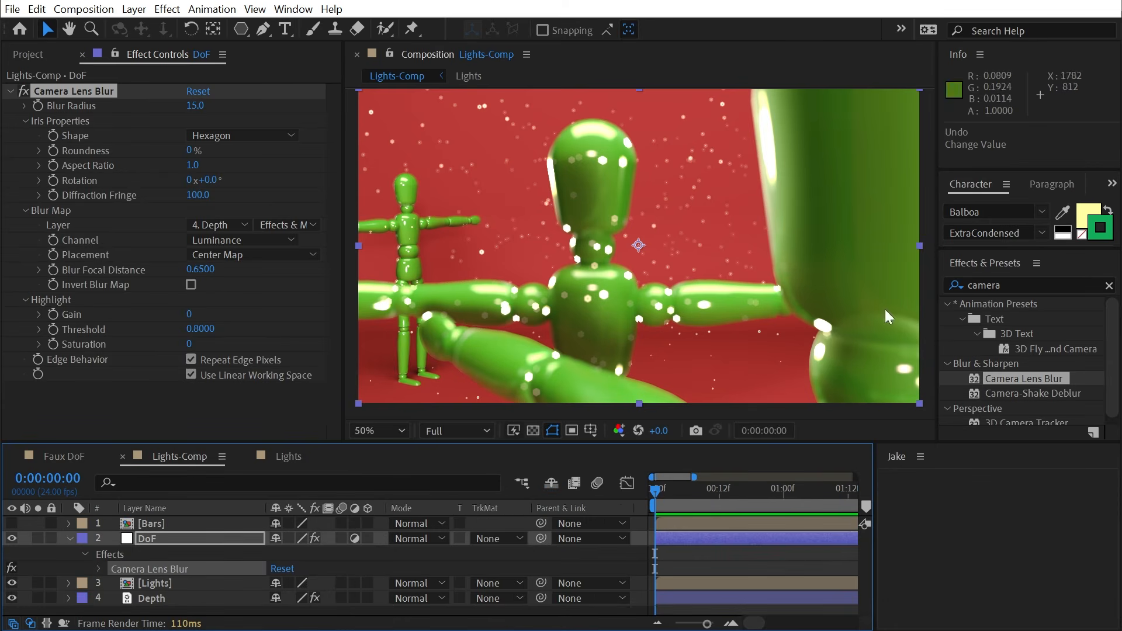
drag(201, 269, 177, 270)
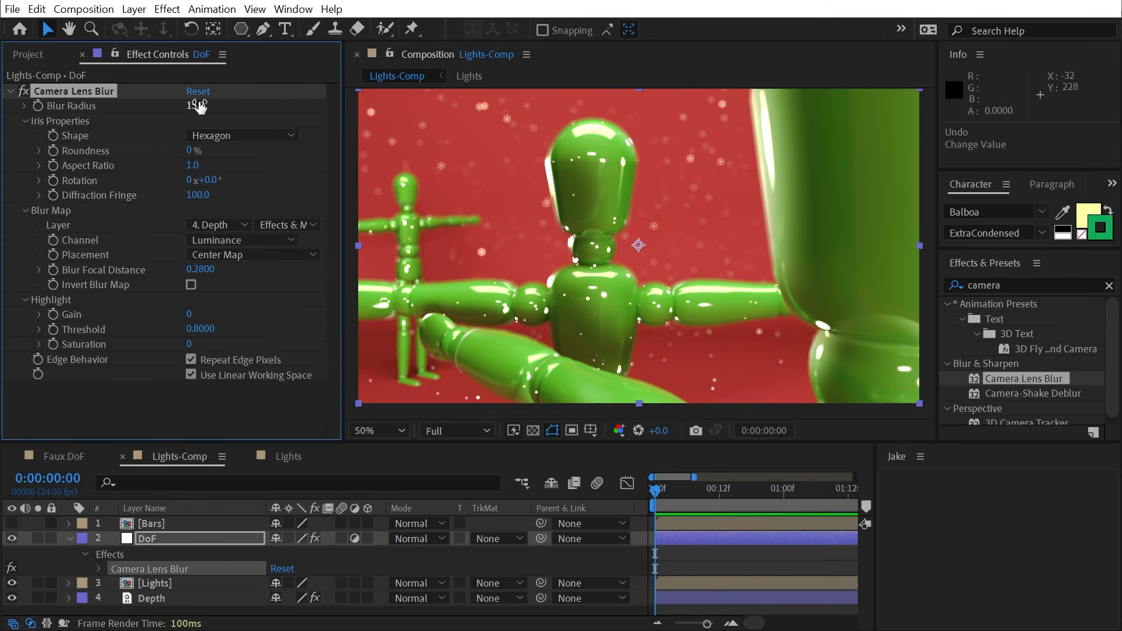
drag(195, 105, 205, 99)
scroll(634, 248, up, 2)
key(h)
drag(453, 225, 711, 350)
key(v)
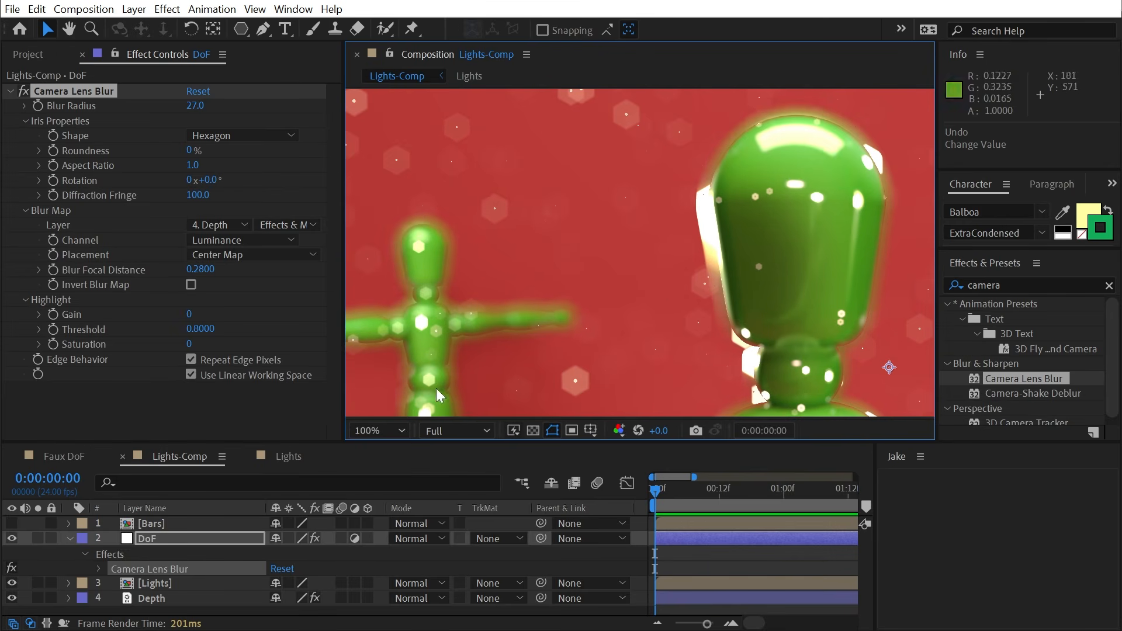
- Lower Blur Radius to 10 to shrink the hexagonal bokeh
key(h)
drag(839, 236, 619, 316)
key(v)
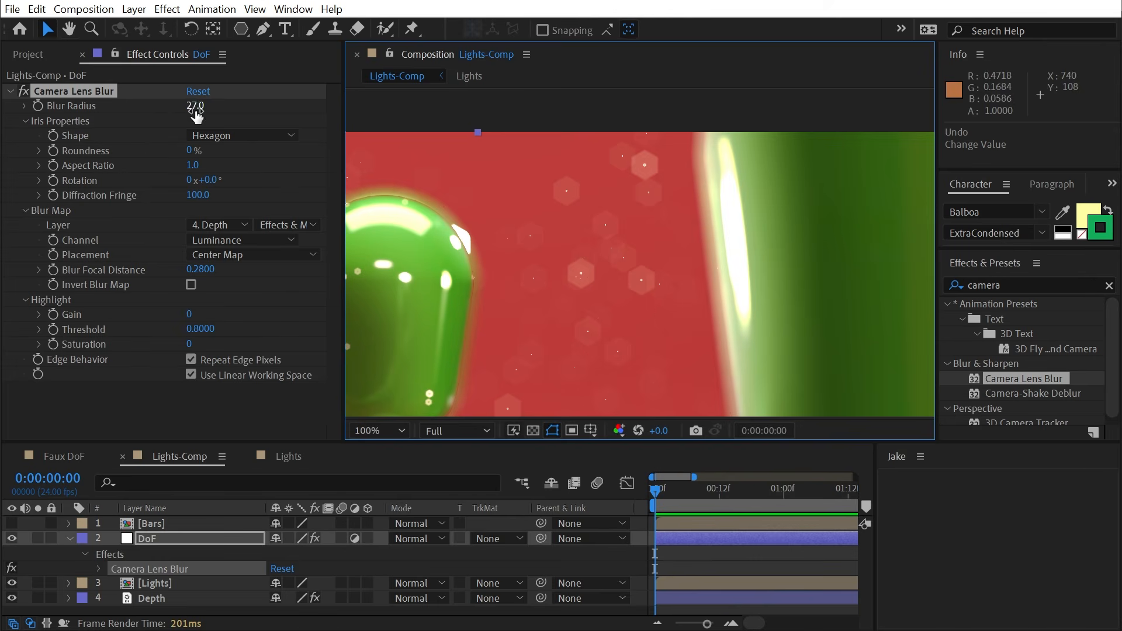
drag(195, 111, 175, 107)
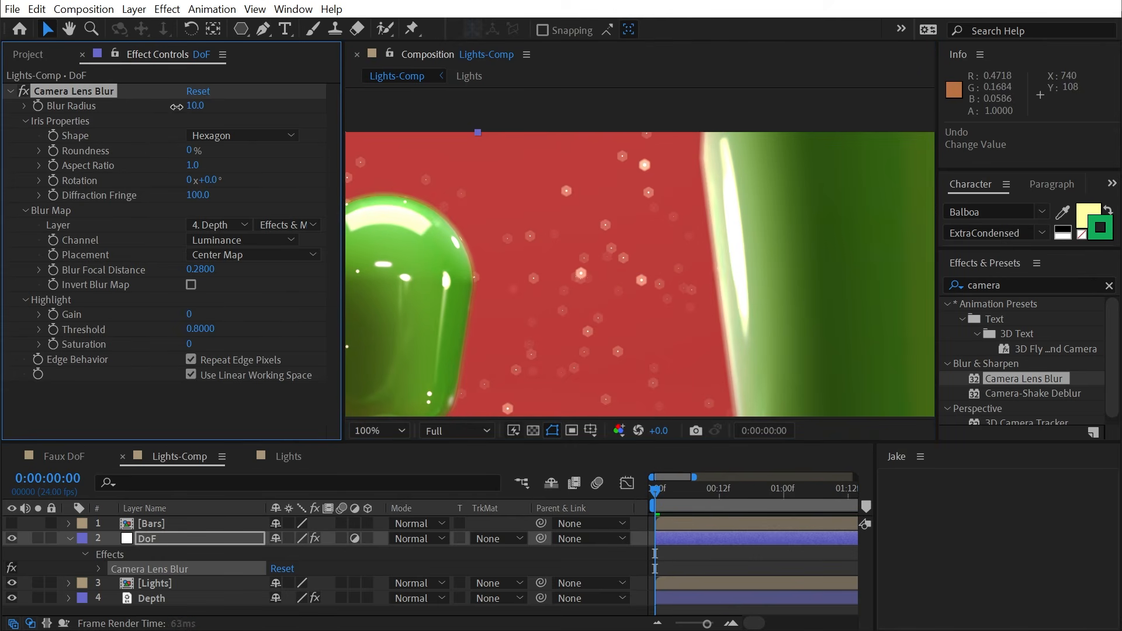
drag(468, 181, 684, 359)
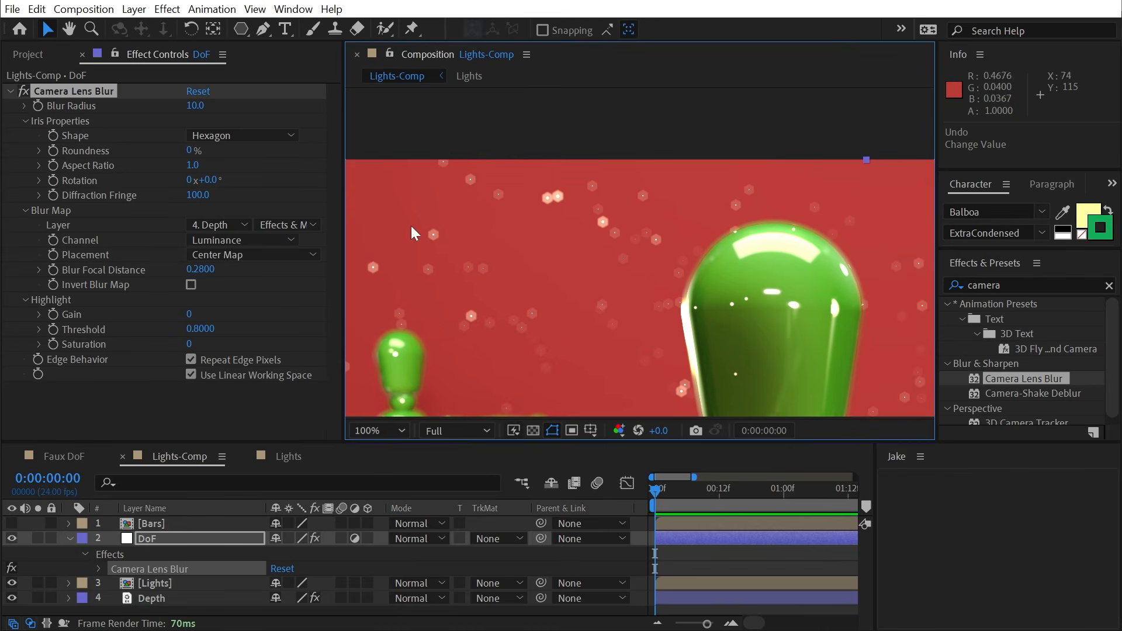
scroll(518, 220, up, 2)
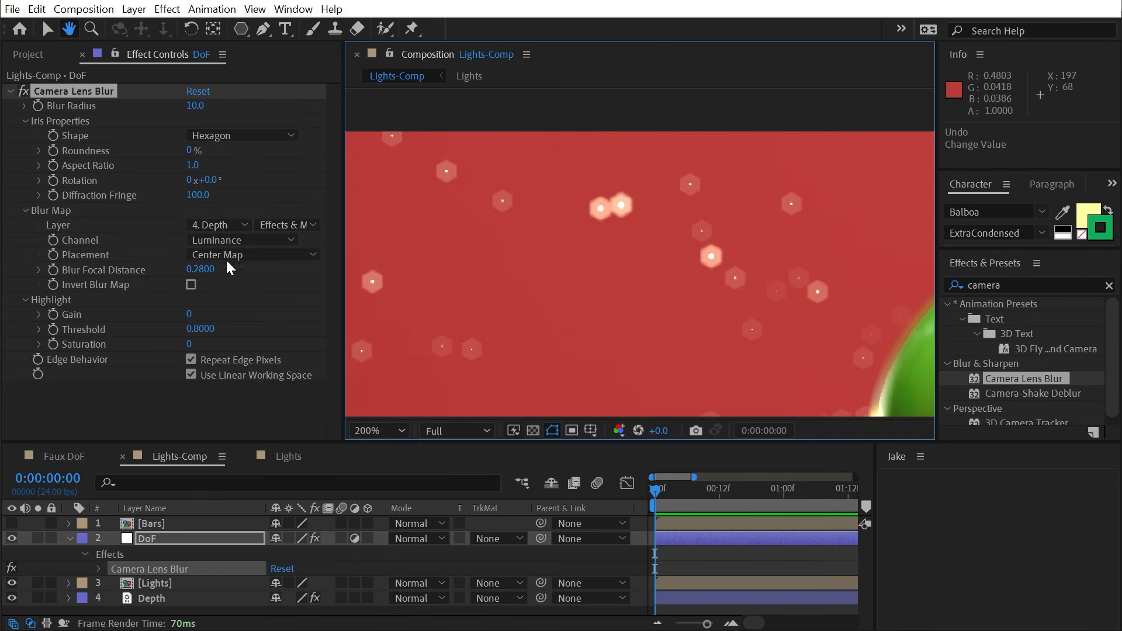
key(v)
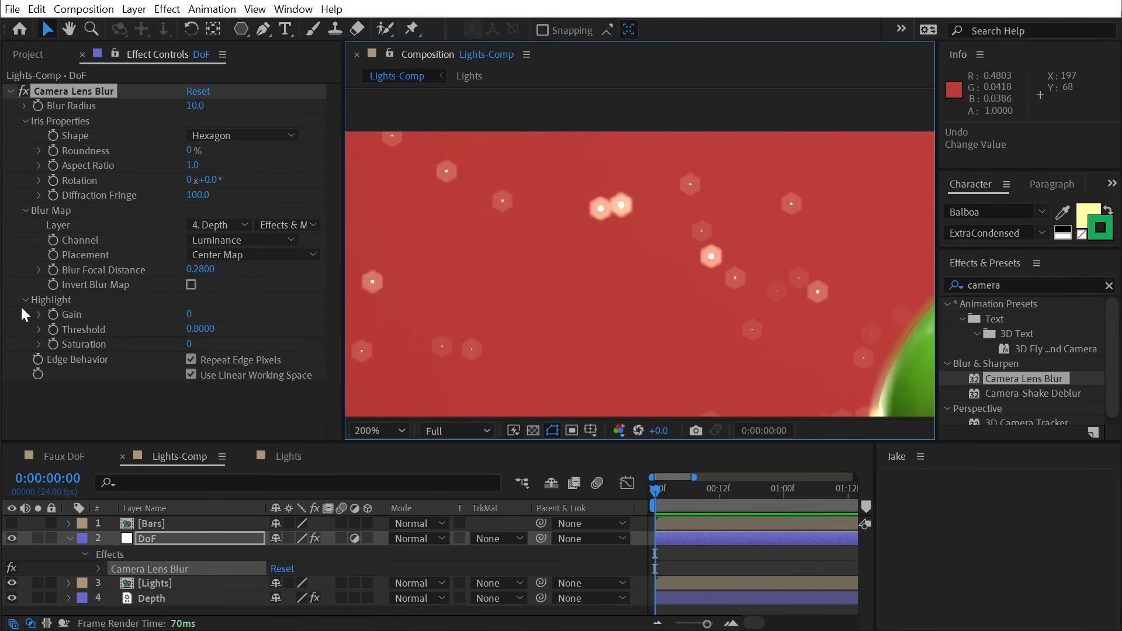
- Set iris to Triangle, Roundness 100%, Aspect Ratio 0.5, Diffraction Fringe 500, Blur Radius 18
click(199, 138)
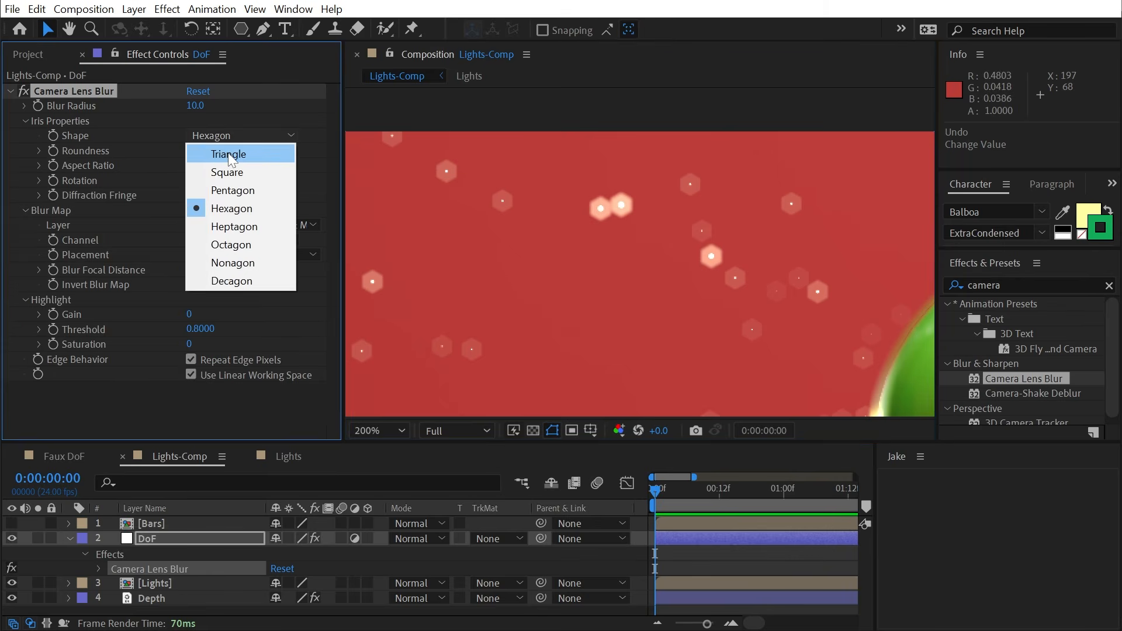
click(219, 155)
drag(252, 148, 285, 149)
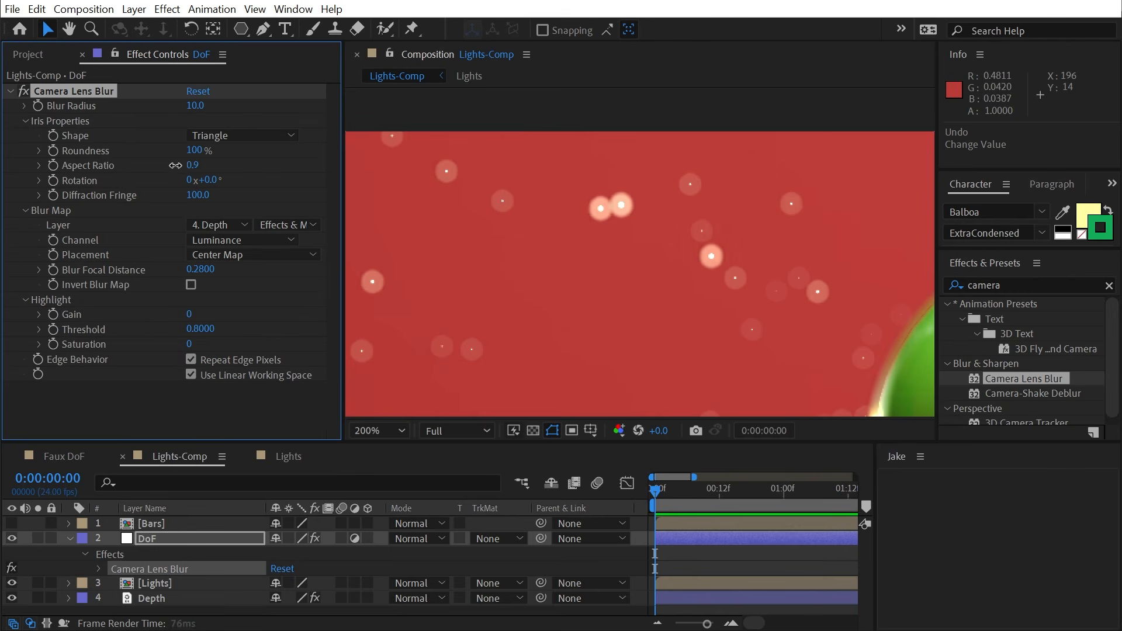
drag(175, 165, 151, 165)
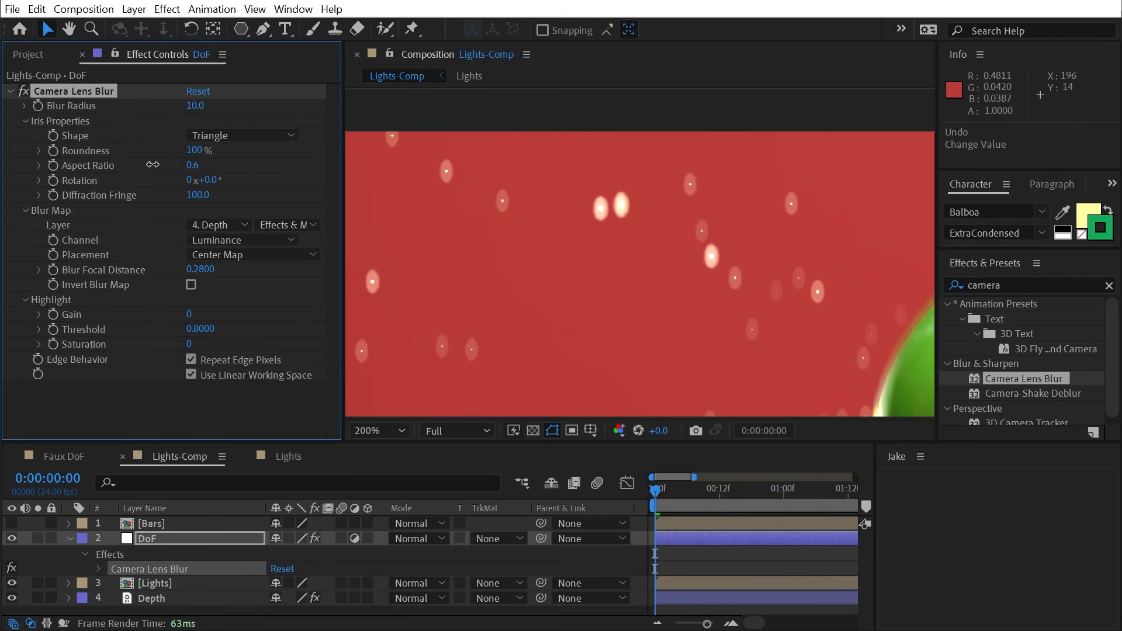
drag(422, 337, 643, 243)
drag(197, 194, 688, 196)
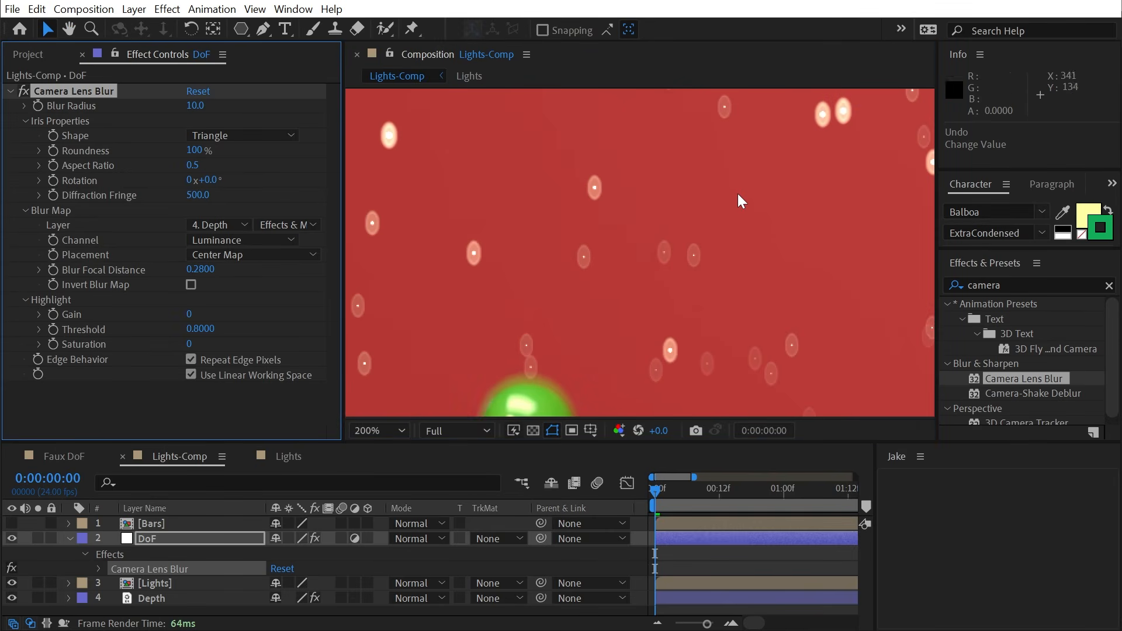
drag(195, 105, 201, 105)
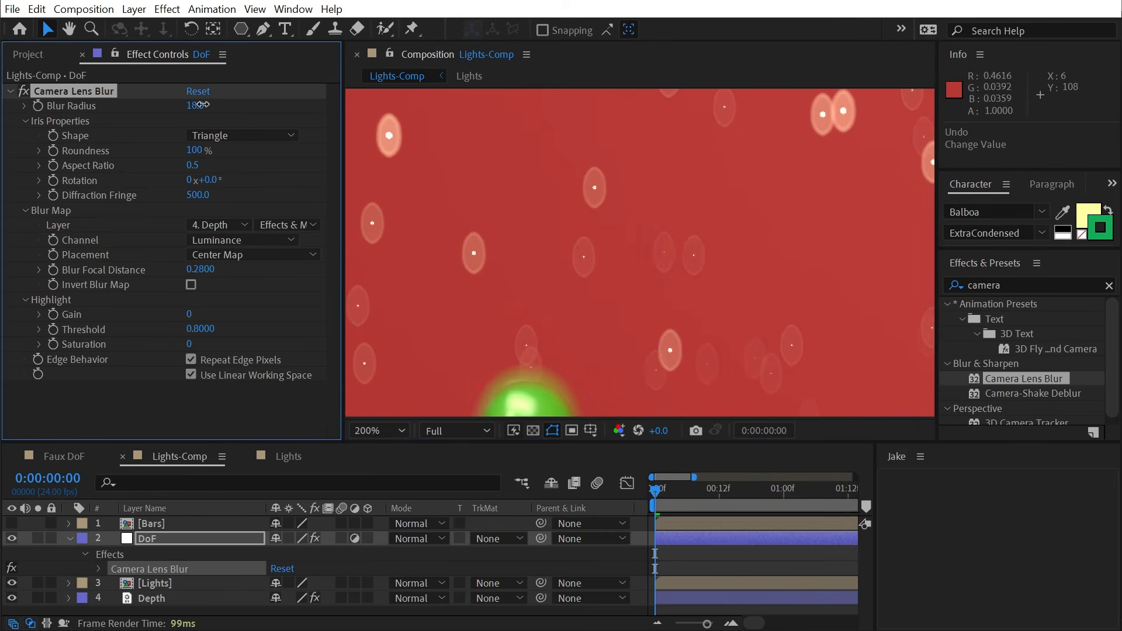
scroll(745, 244, down, 4)
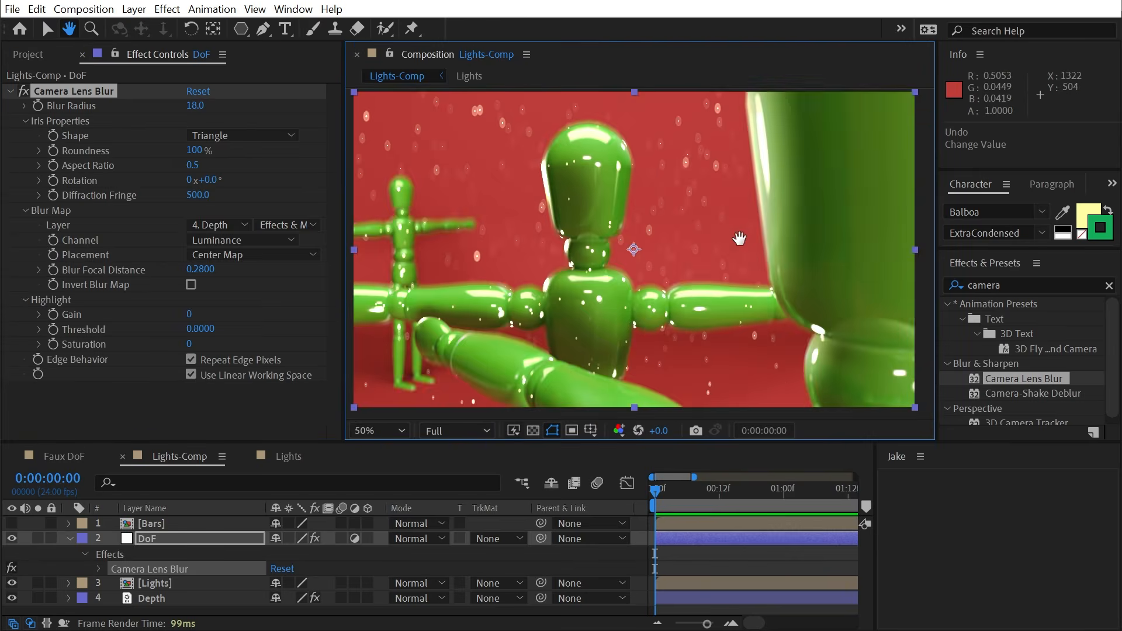
- Show the letterbox Bars layer and collapse DoF's effect properties
click(12, 523)
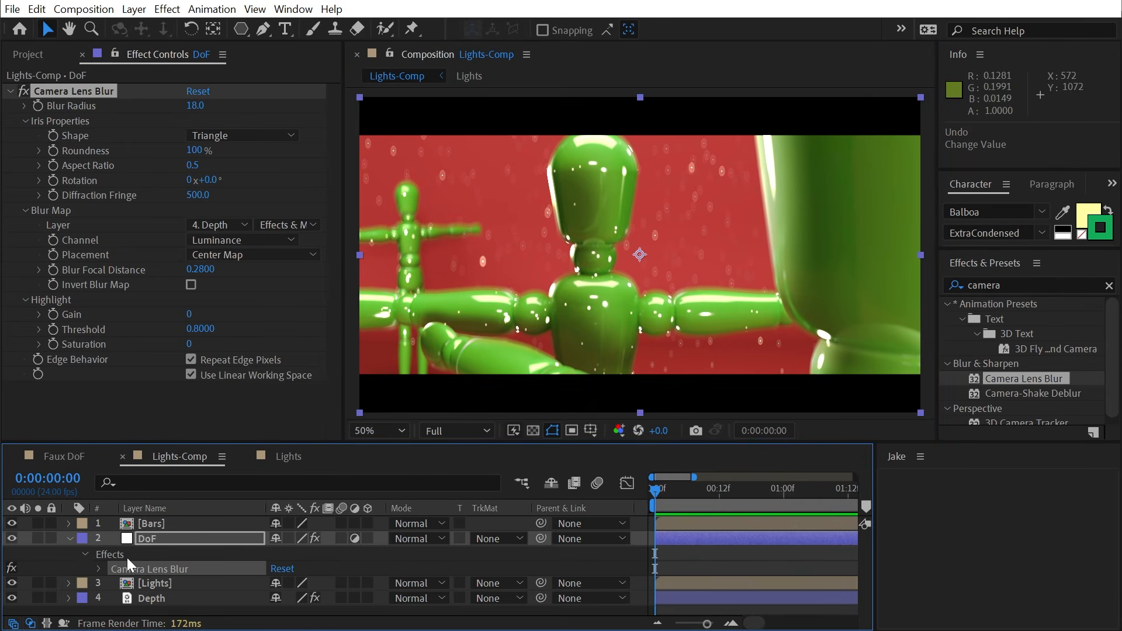
click(156, 527)
click(783, 548)
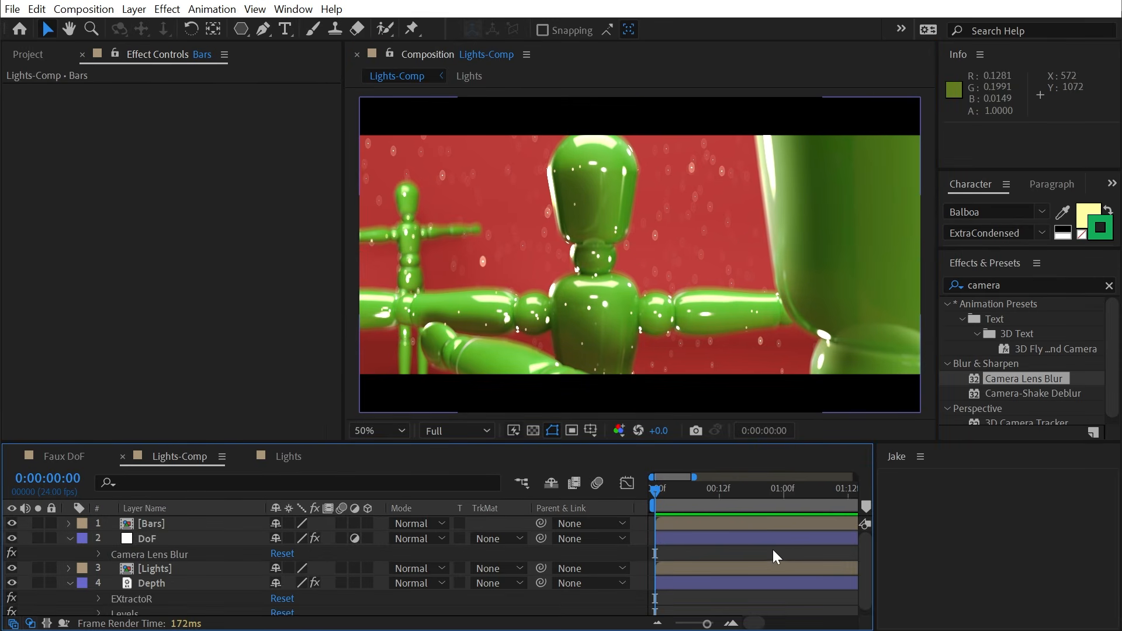
key(e)
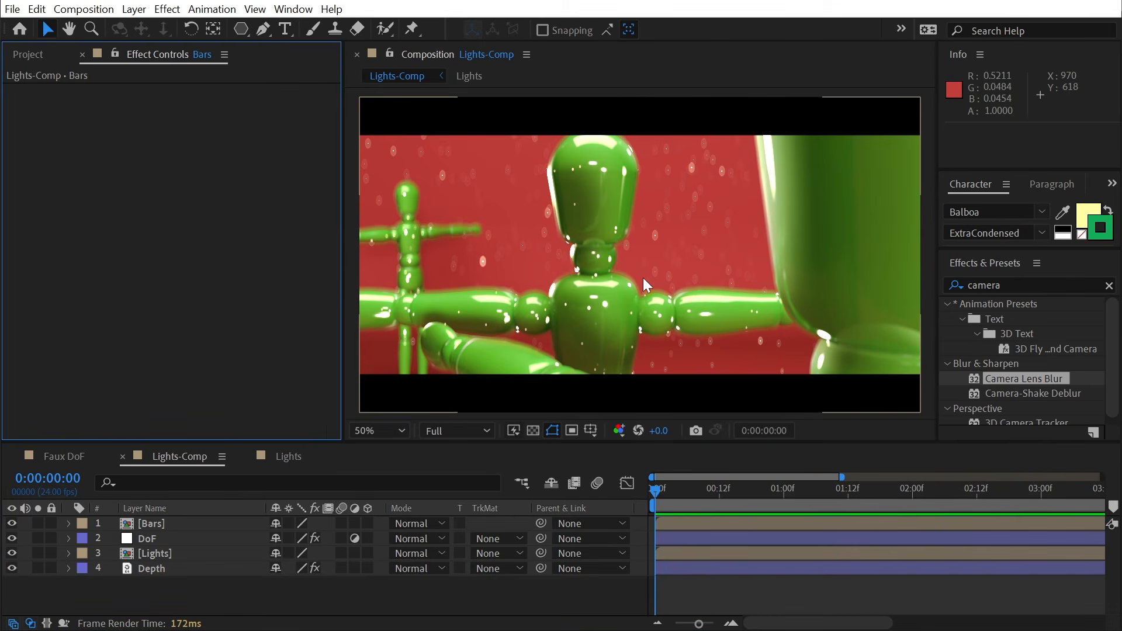
- Toggle the DoF layer off and back on to compare the blur
click(13, 544)
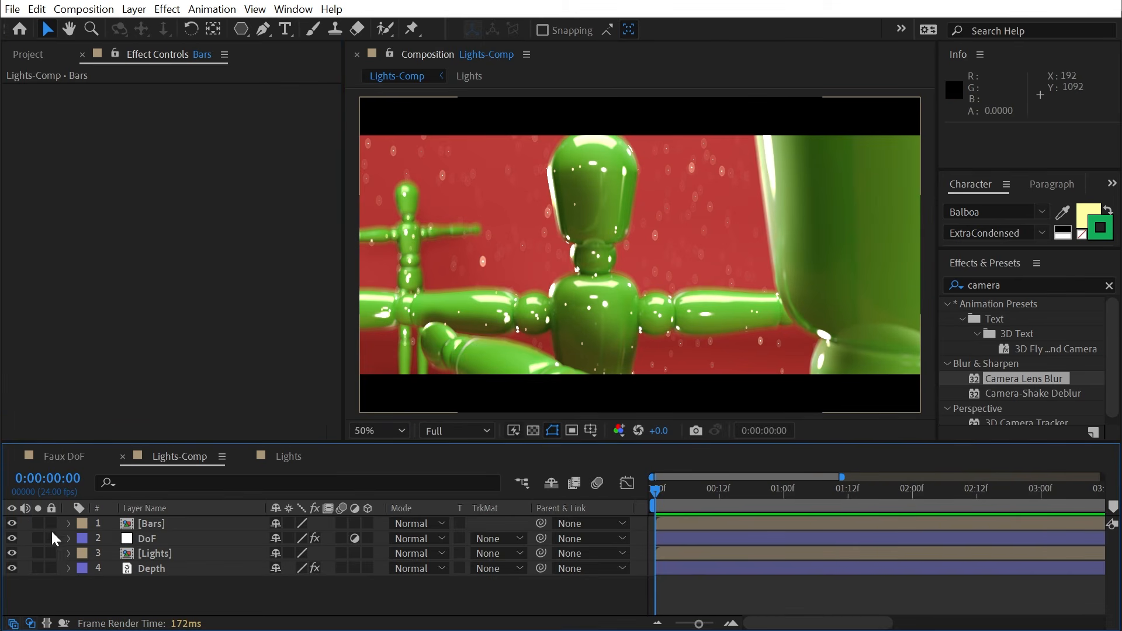
click(12, 537)
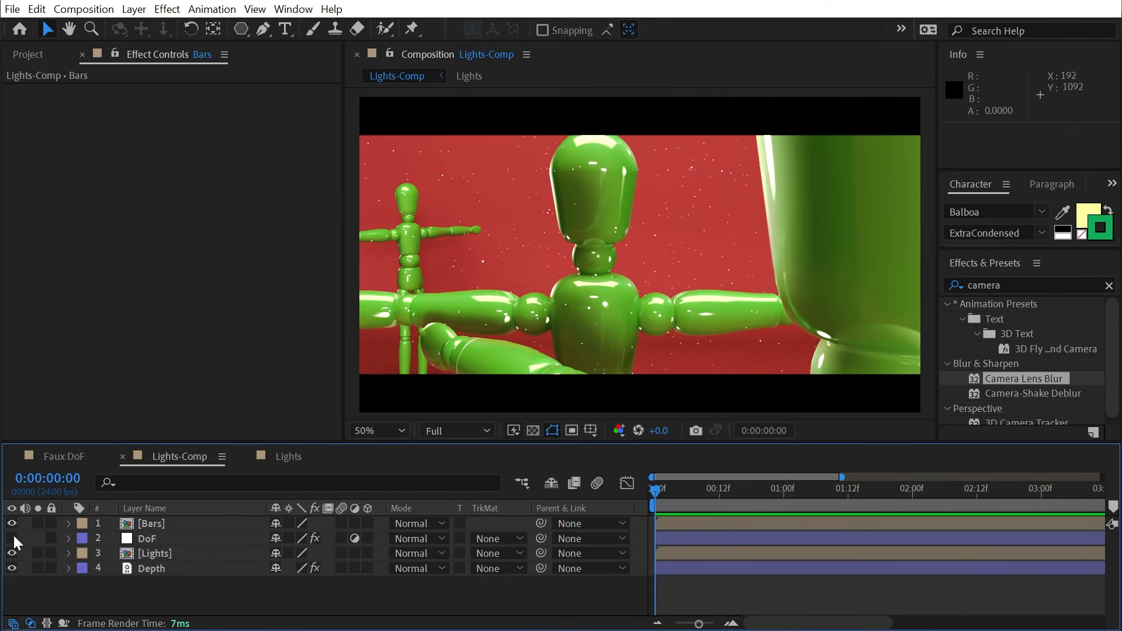
click(13, 535)
scroll(626, 219, up, 2)
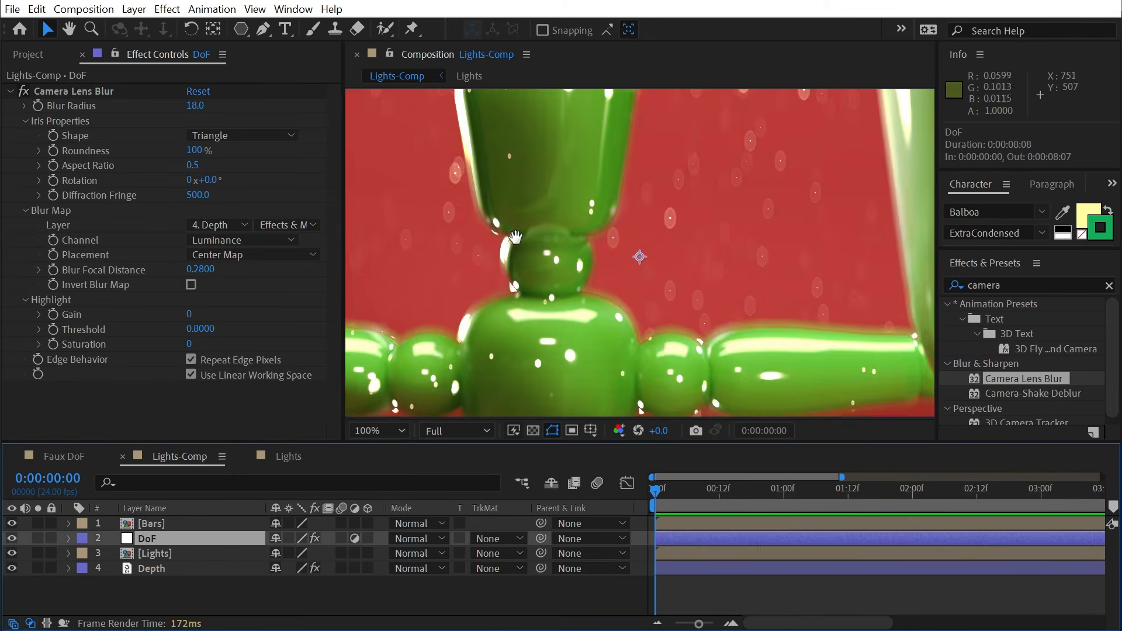
- Raise the Camera Lens Blur highlight Gain and Saturation to 100
drag(515, 236, 720, 302)
key(v)
drag(189, 314, 345, 304)
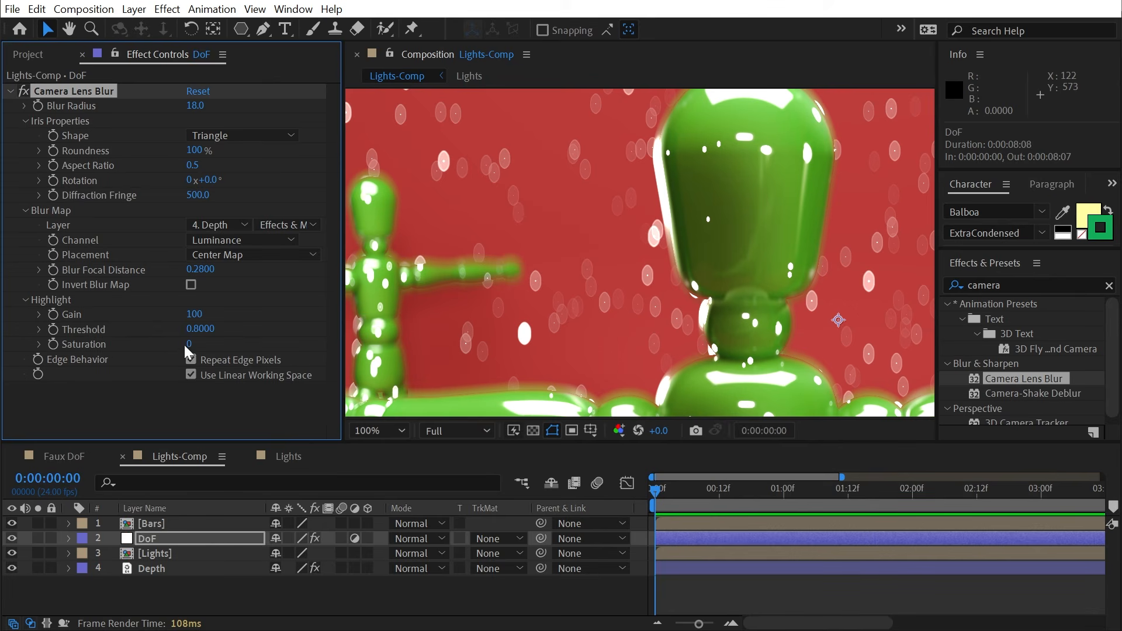
drag(246, 343, 439, 342)
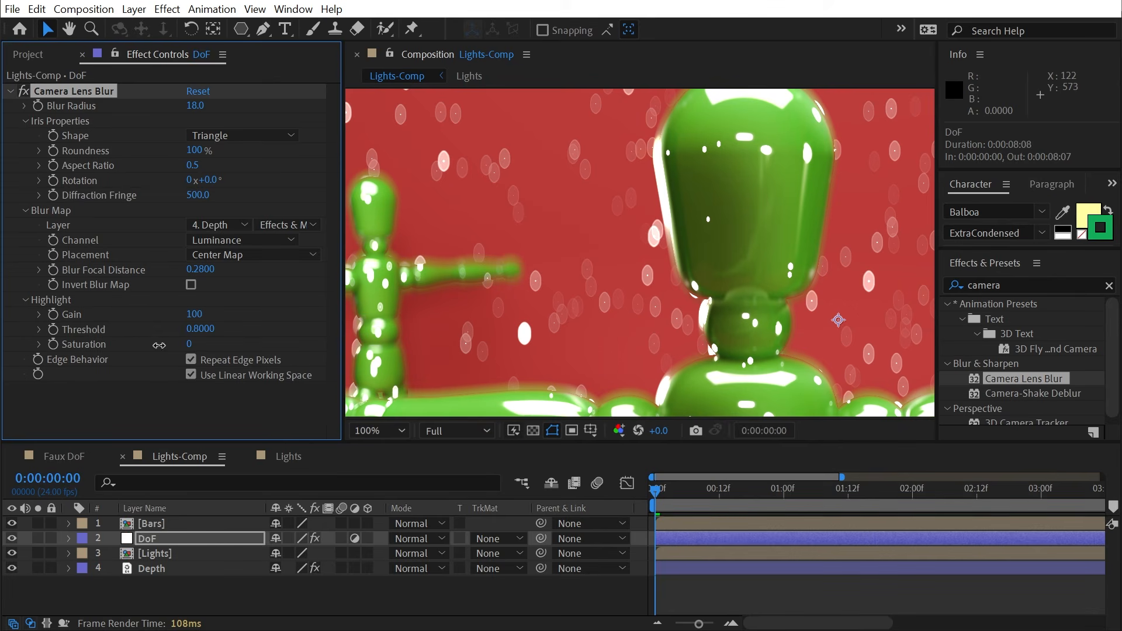
scroll(691, 248, up, 2)
- Compare highlight Saturation at 0 and 100 against the red background, leaving it at 100
key(h)
drag(594, 234, 792, 225)
key(v)
drag(194, 344, 175, 343)
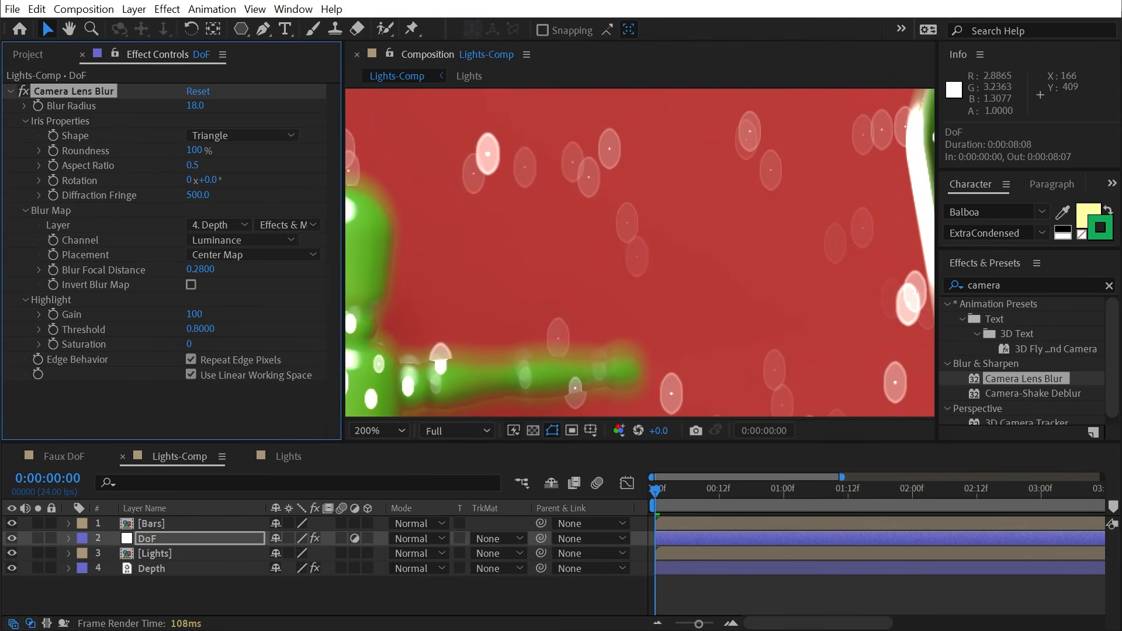
key(h)
drag(795, 219, 673, 201)
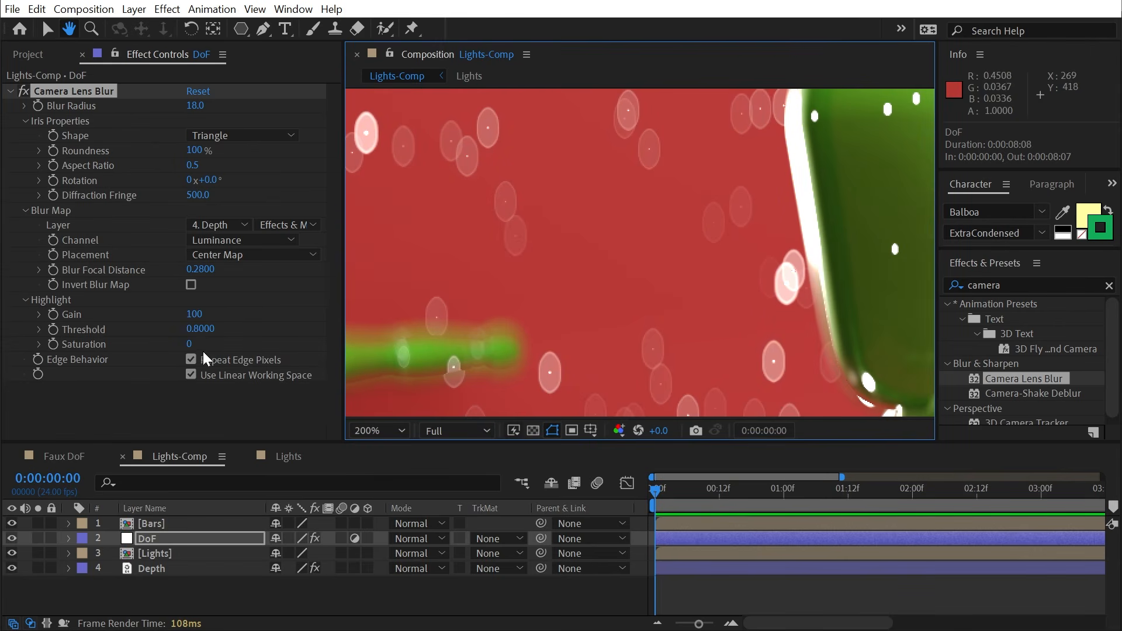
key(v)
drag(189, 344, 208, 343)
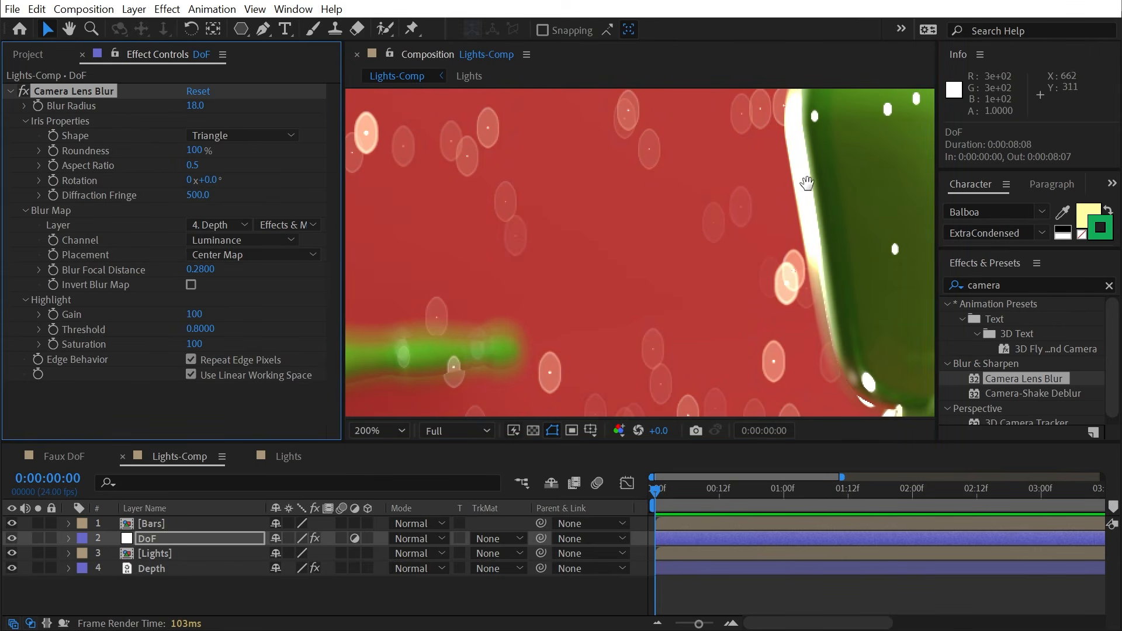
- Lower highlight Threshold to 0.47 and zoom out to frame the mannequins
key(h)
drag(806, 183, 470, 214)
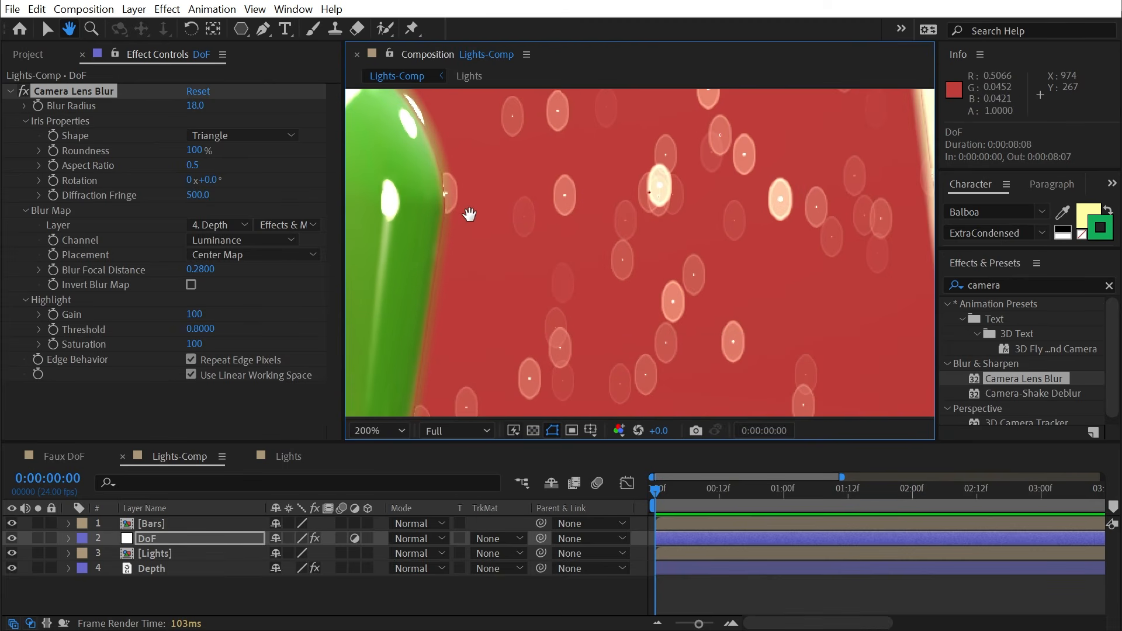
key(comma)
key(v)
drag(196, 330, 168, 329)
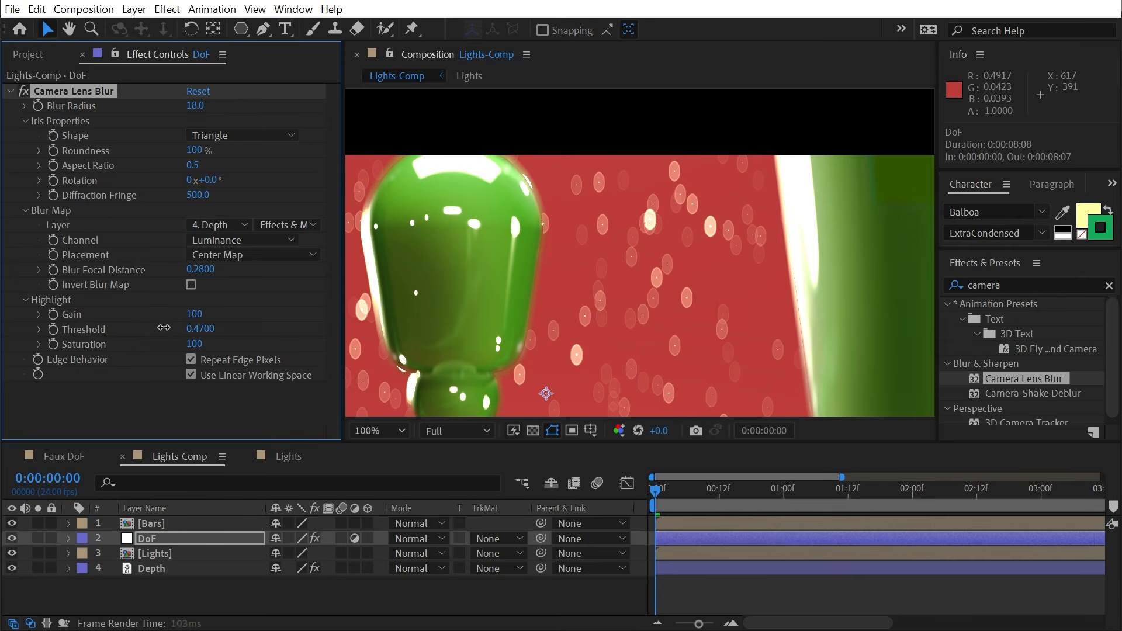
key(comma)
key(h)
drag(650, 236, 639, 250)
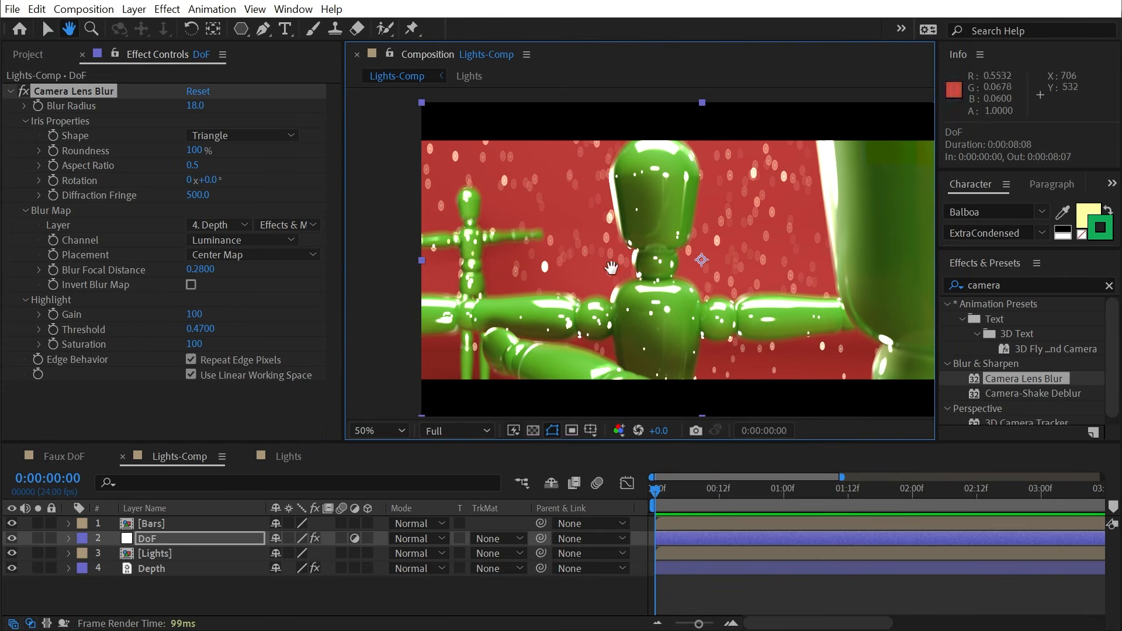
- Raise highlight Threshold to 0.66 and bring highlight Gain back to 100
key(v)
drag(193, 330, 237, 312)
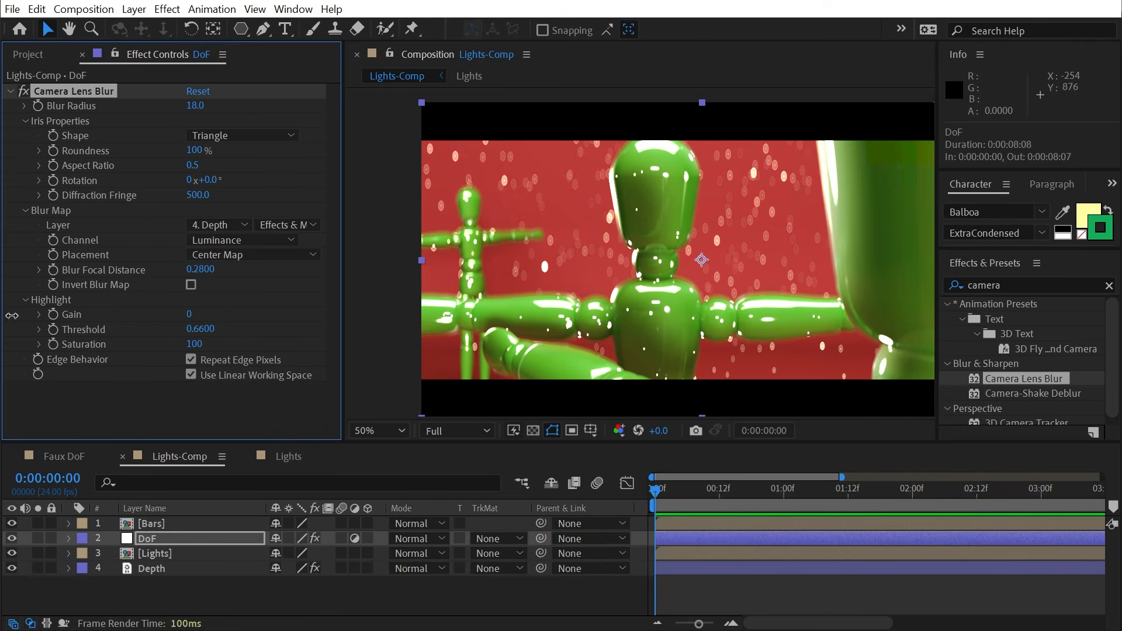
drag(11, 315, 57, 332)
scroll(549, 208, up, 1)
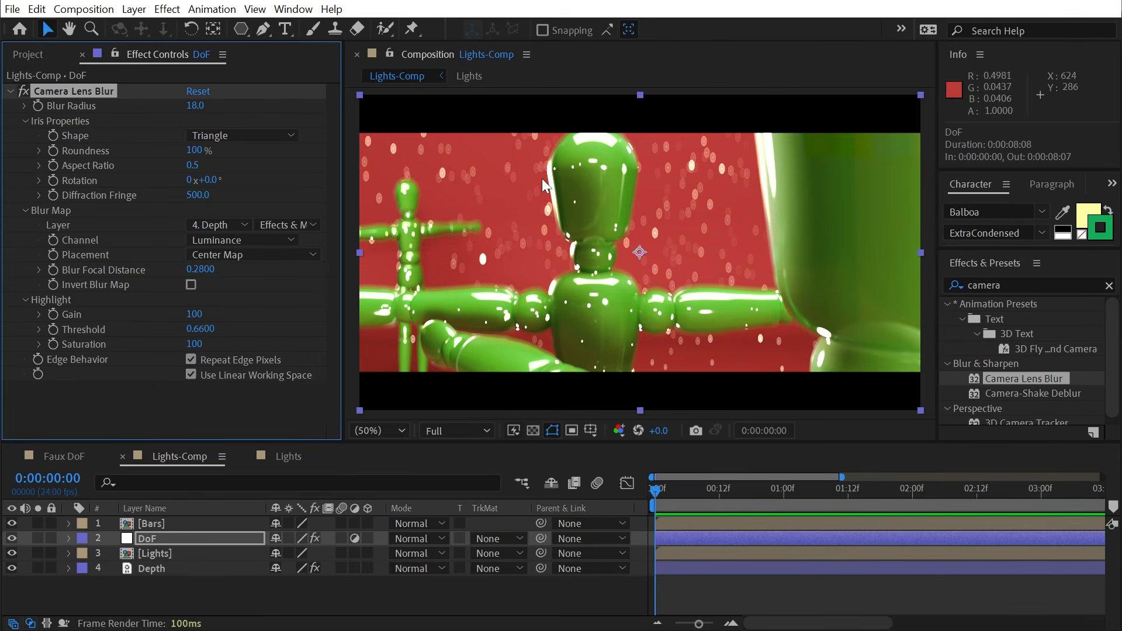